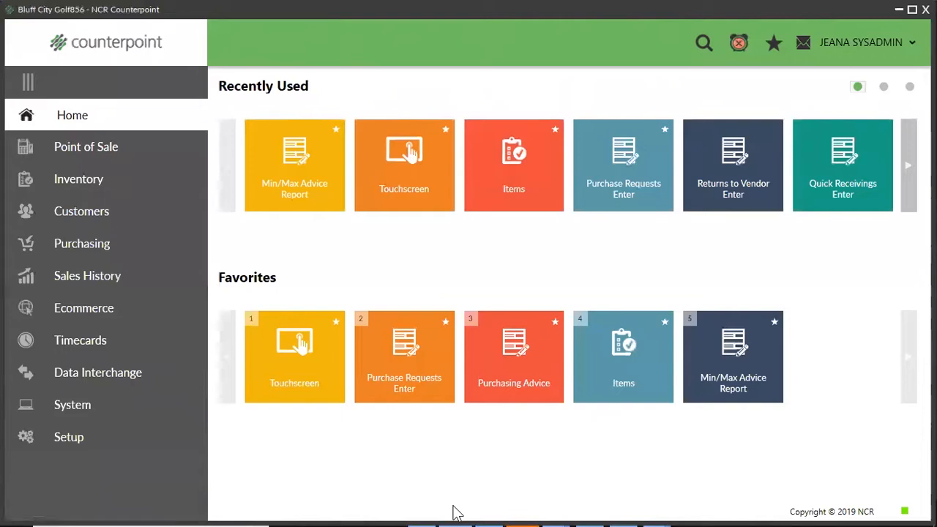
# Check the installed service pack in Counterpoint's version information.
pyautogui.moveTo(530, 512)
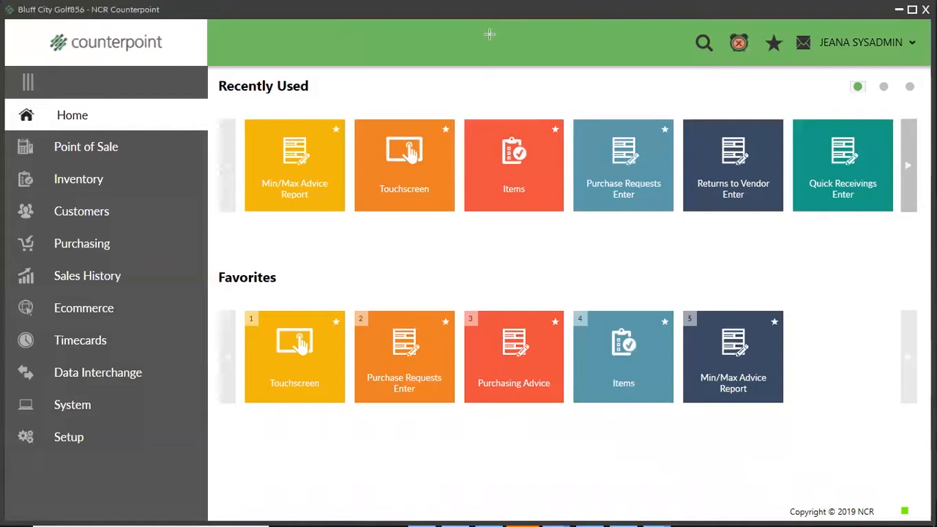
pyautogui.moveTo(659, 10); pyautogui.dragTo(820, 11)
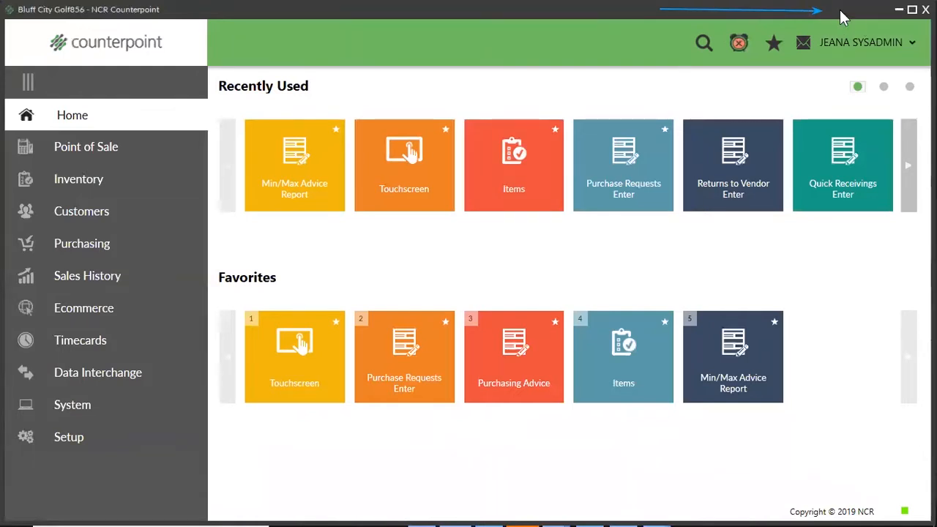
pyautogui.rightClick(840, 10)
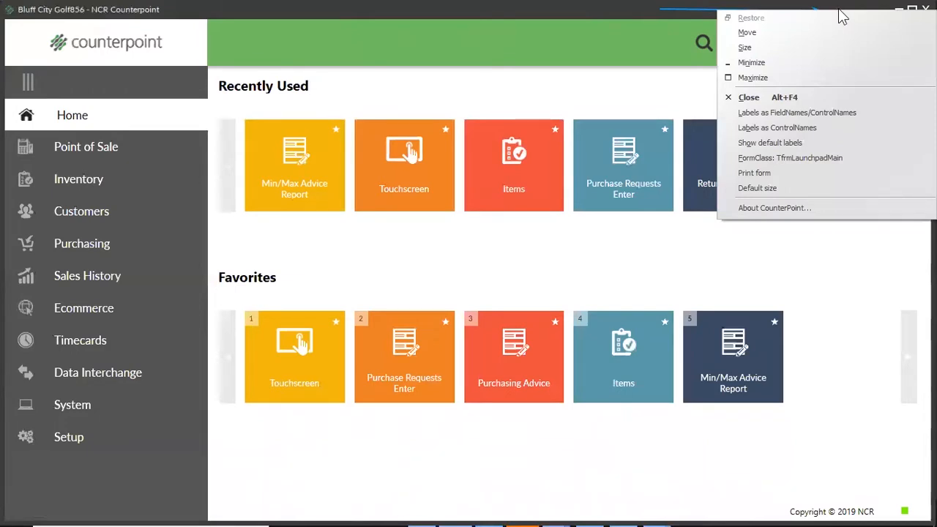
pyautogui.click(762, 208)
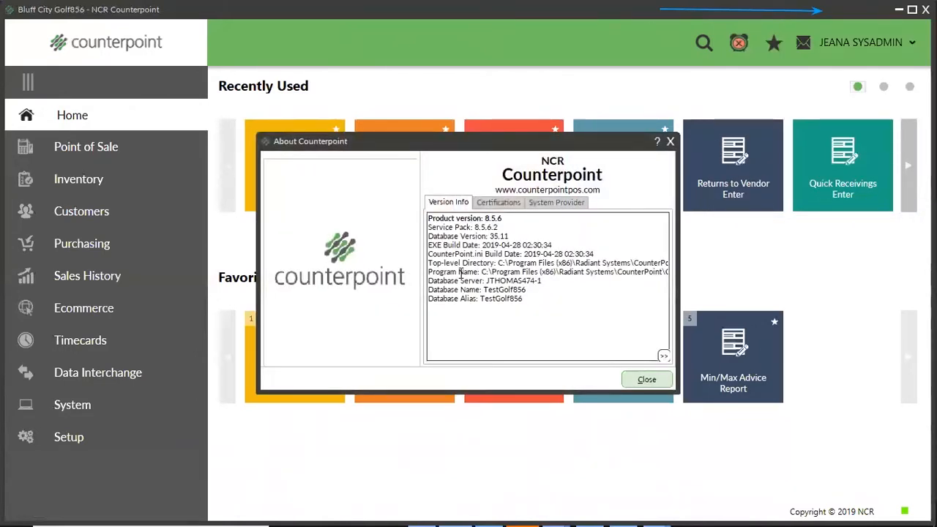
pyautogui.moveTo(429, 227); pyautogui.dragTo(506, 228)
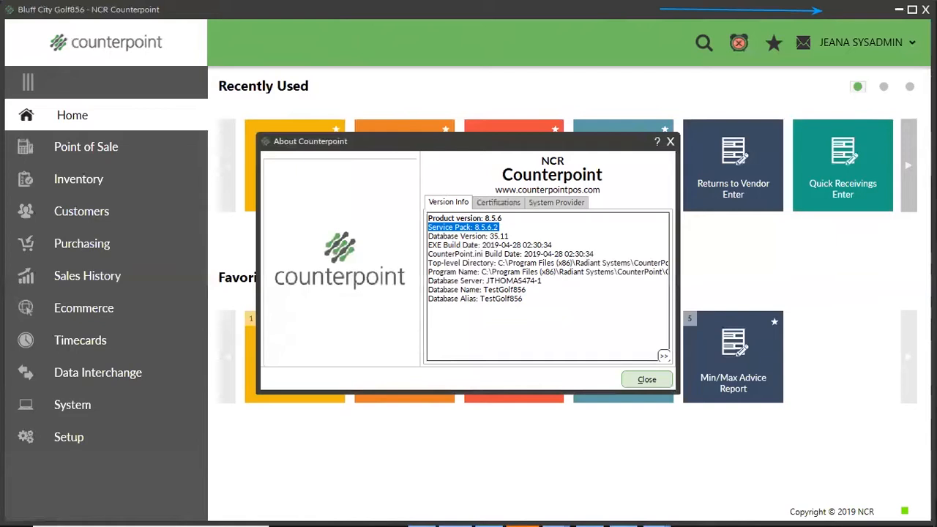
pyautogui.click(670, 141)
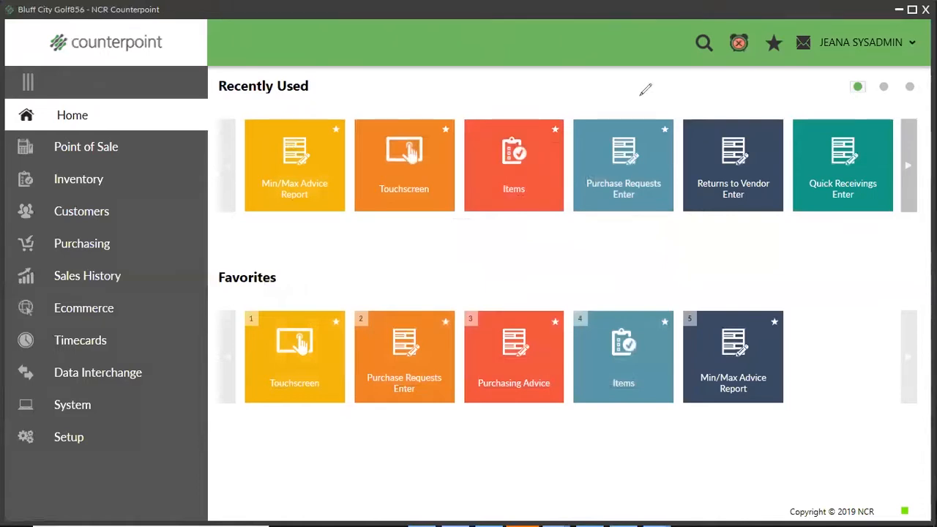
# Look up item ADM-TL2 among the inventory items and open its inventory record.
pyautogui.moveTo(673, 511)
pyautogui.click(64, 186)
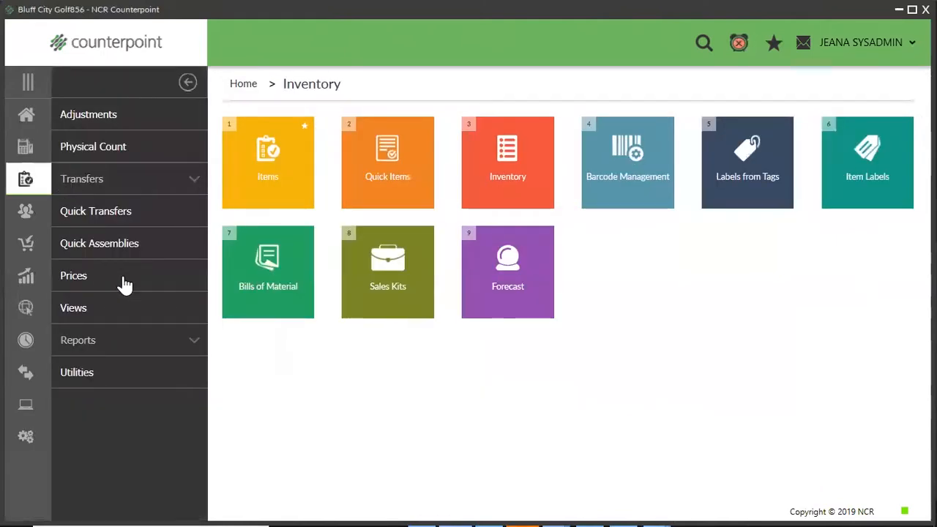
pyautogui.click(279, 184)
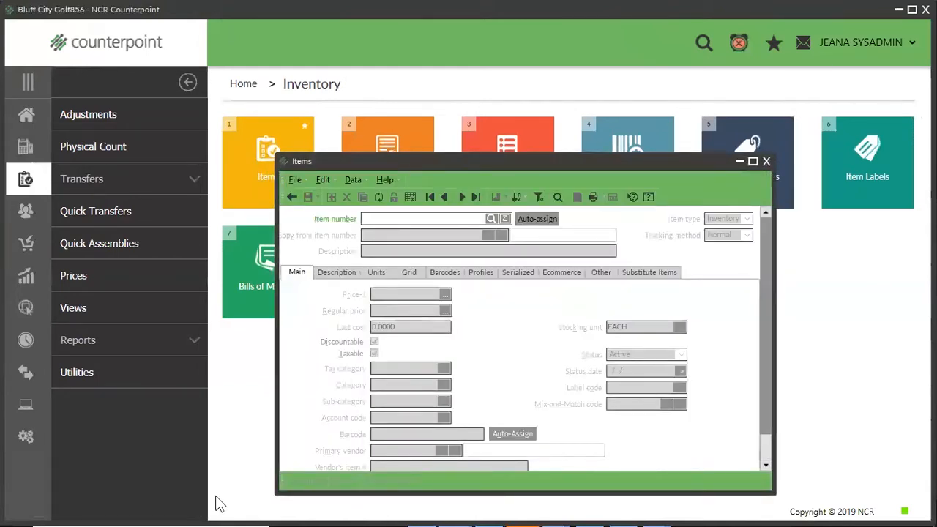
pyautogui.click(491, 218)
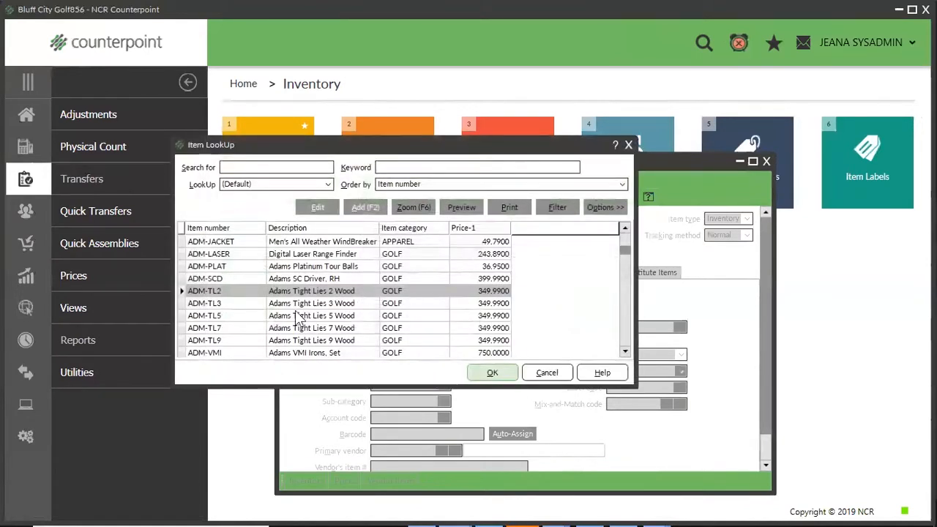
pyautogui.click(484, 370)
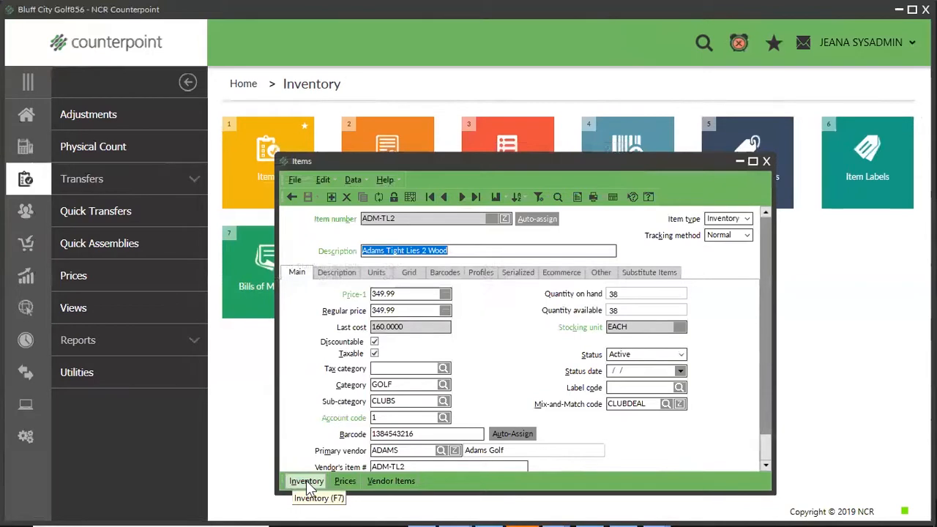
pyautogui.click(306, 482)
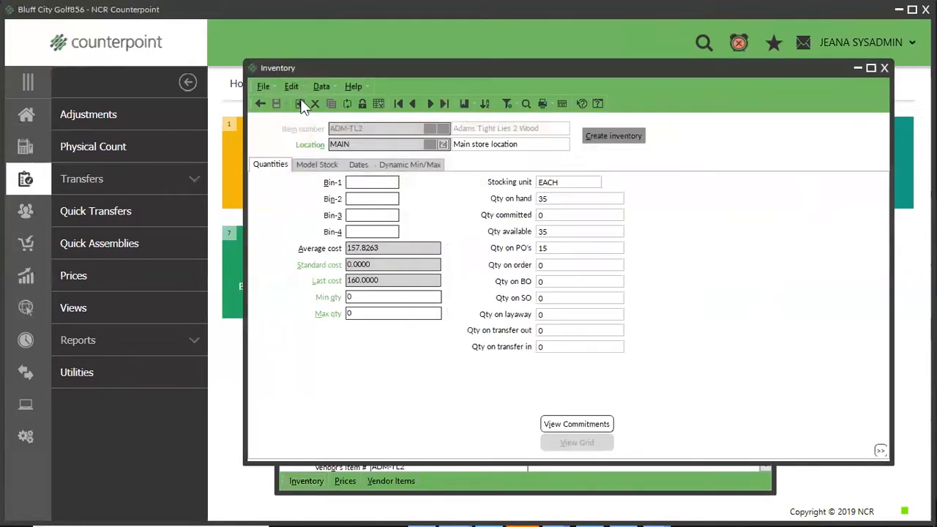
# Set ADM-TL2's min quantity to 5 and max quantity to 10 at the MAIN location, and view its STORAGE location record.
pyautogui.click(375, 146)
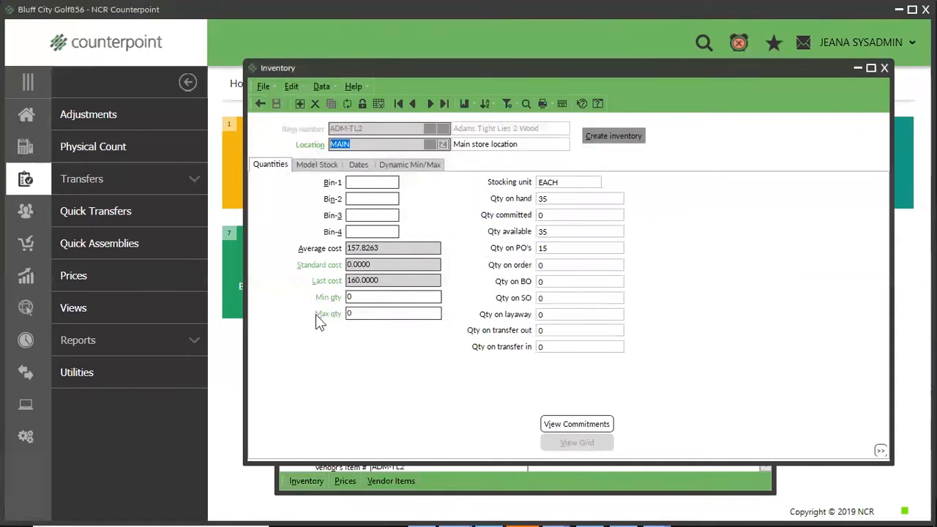
pyautogui.click(356, 296)
pyautogui.write('5')
pyautogui.press('Tab')
pyautogui.write('10')
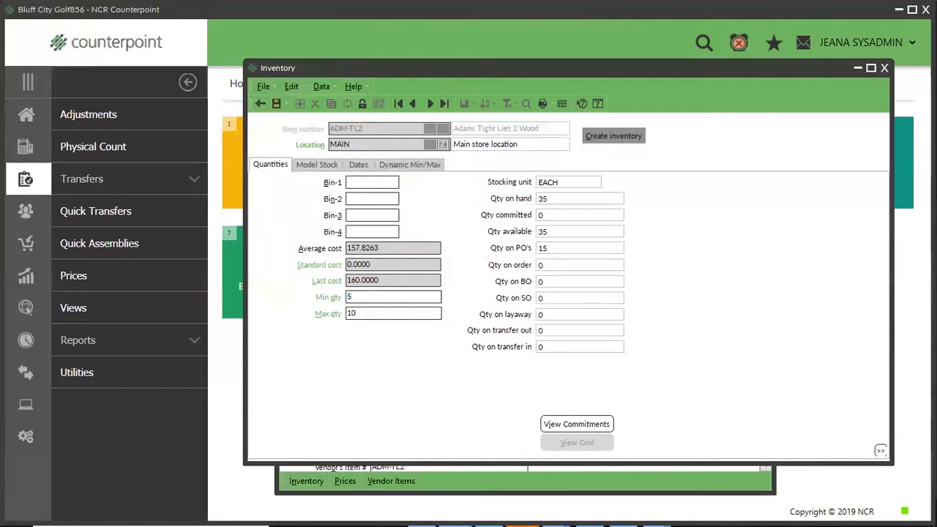
pyautogui.click(430, 104)
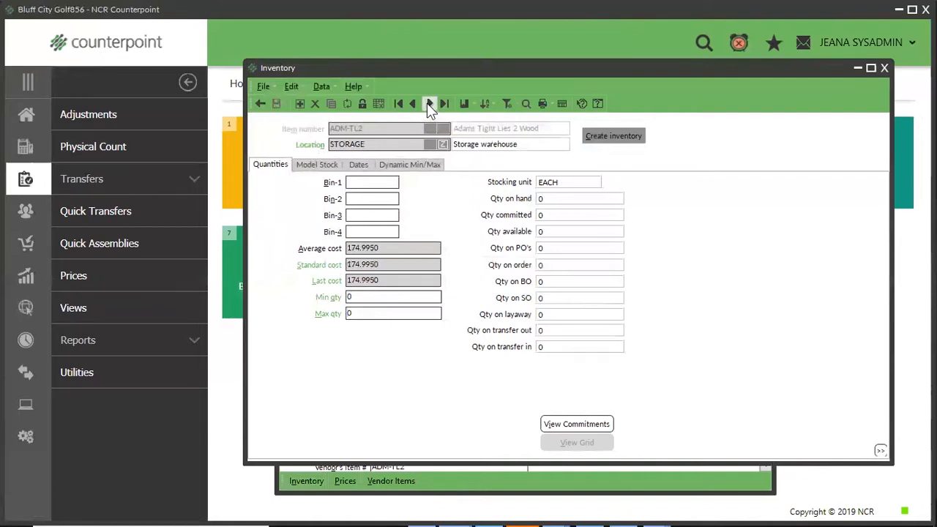
pyautogui.click(387, 293)
pyautogui.click(885, 68)
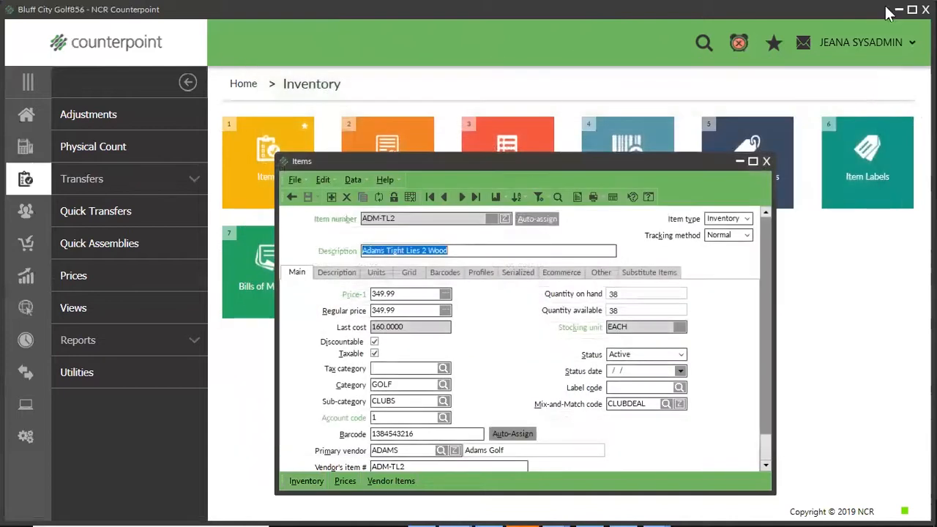
# Find the SHIRT item with the keyword "polo" and open its model stock for the MAIN location.
pyautogui.click(291, 196)
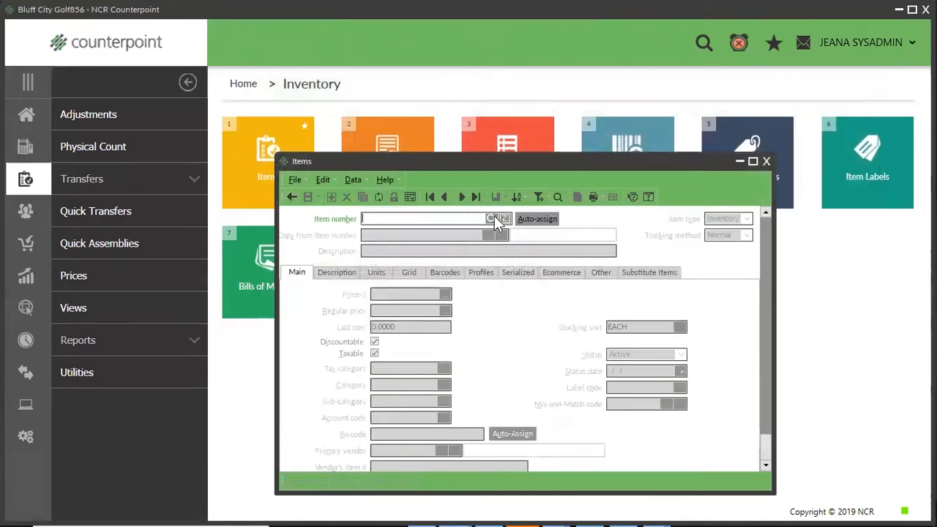
pyautogui.click(492, 218)
pyautogui.write('polo')
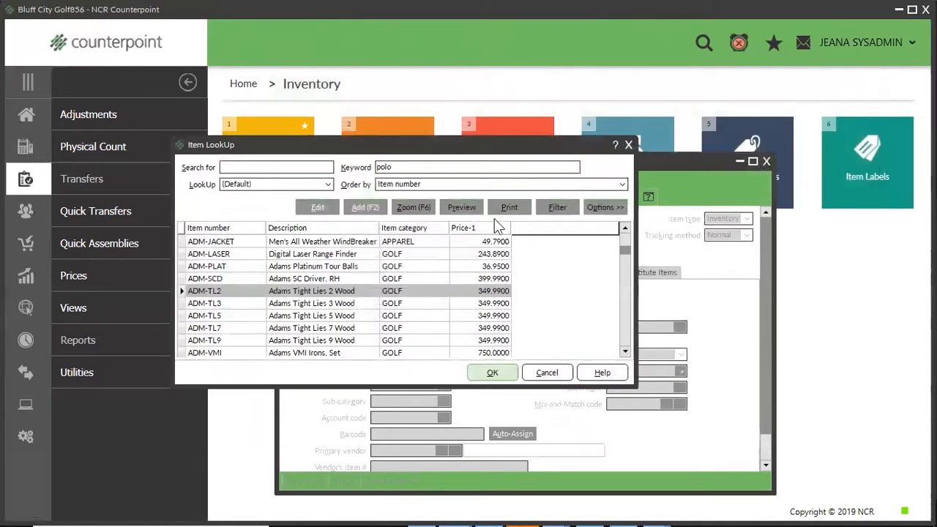
pyautogui.press('Return')
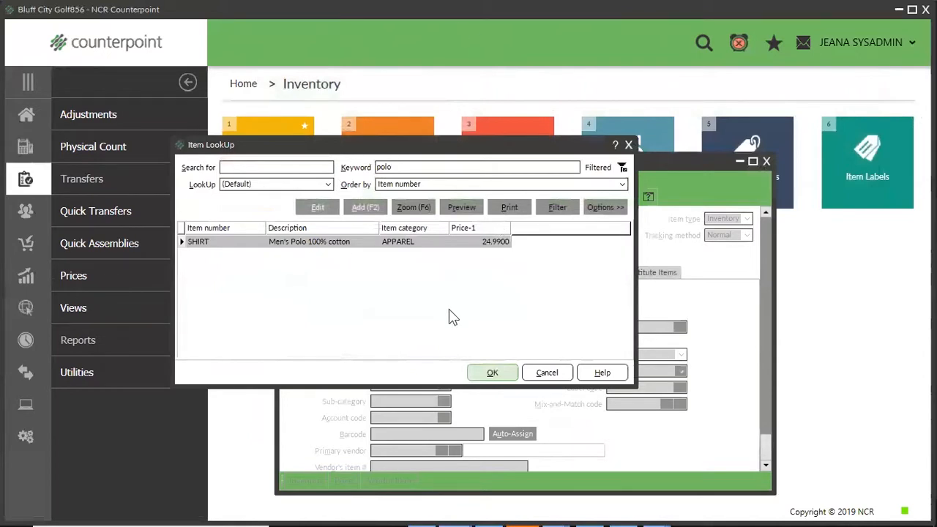
pyautogui.click(486, 373)
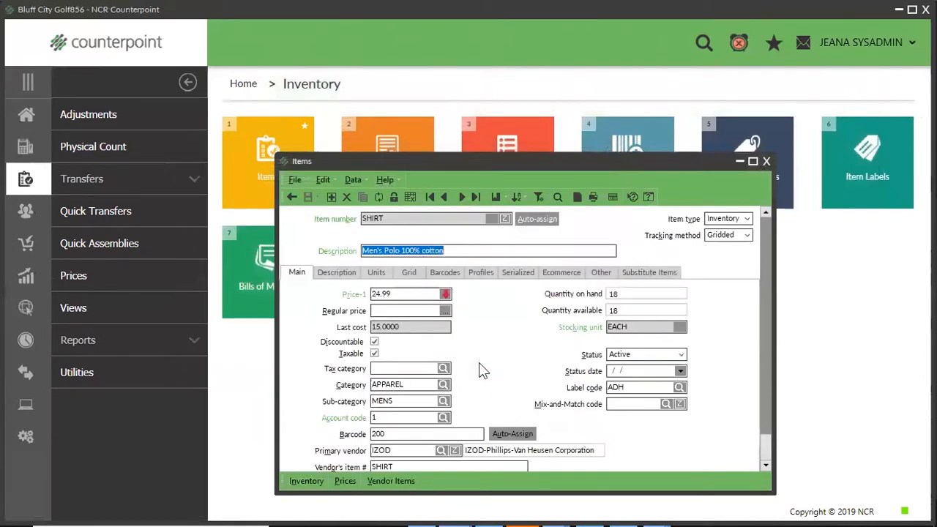
pyautogui.click(715, 237)
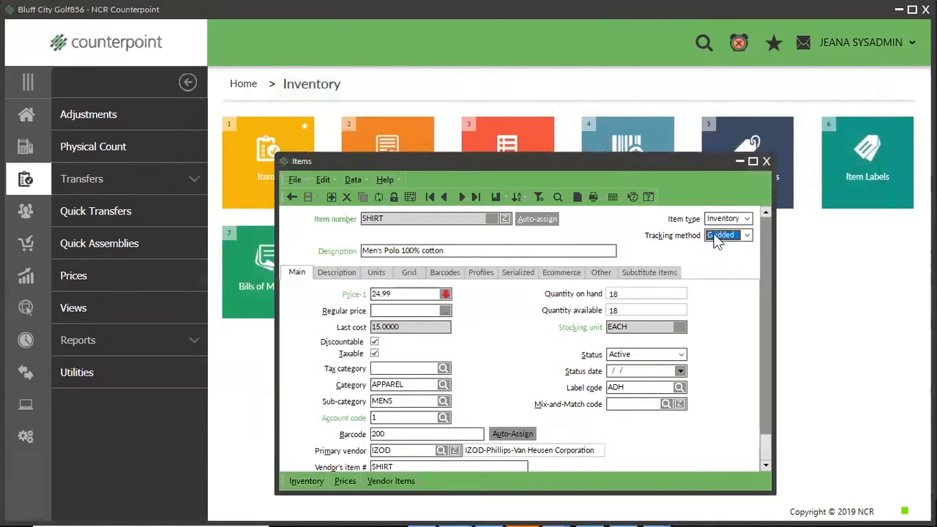
pyautogui.click(308, 482)
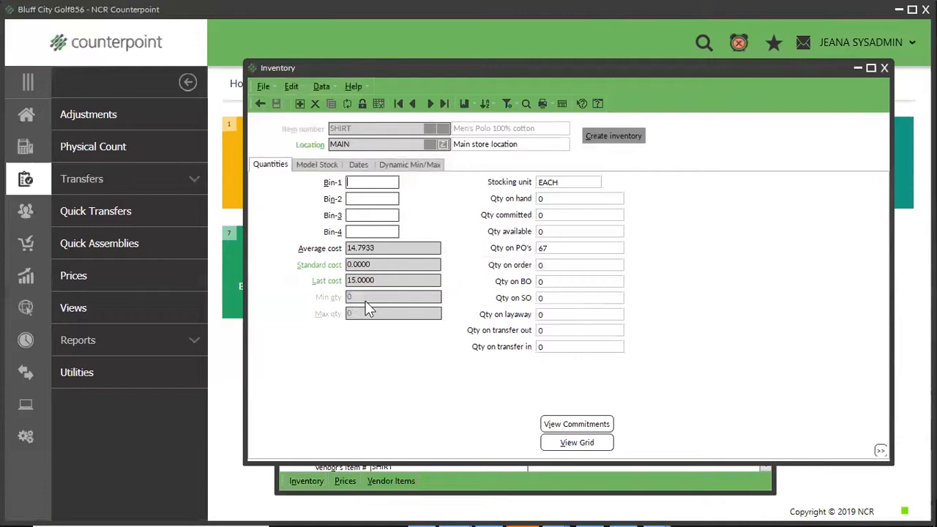
pyautogui.click(322, 165)
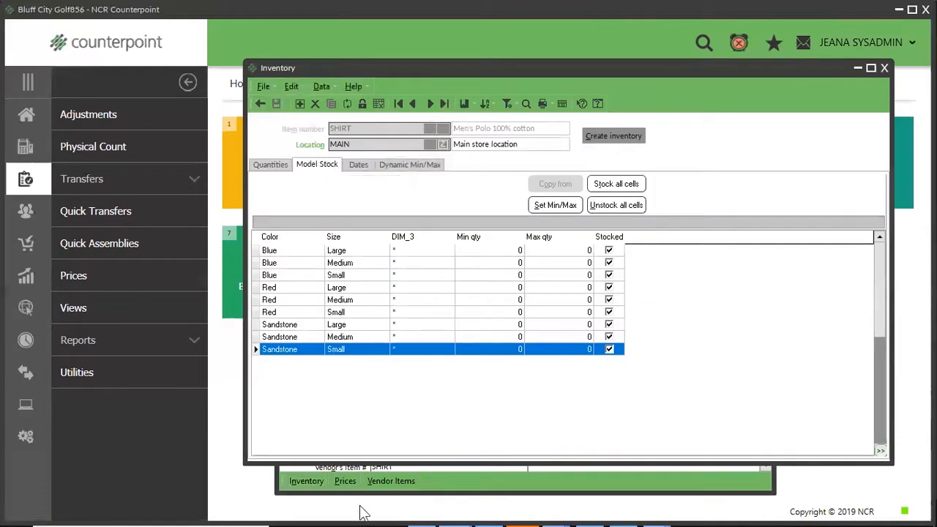
# Examine the min and max quantity cells of the Blue and Red size variants in the model stock grid.
pyautogui.click(489, 254)
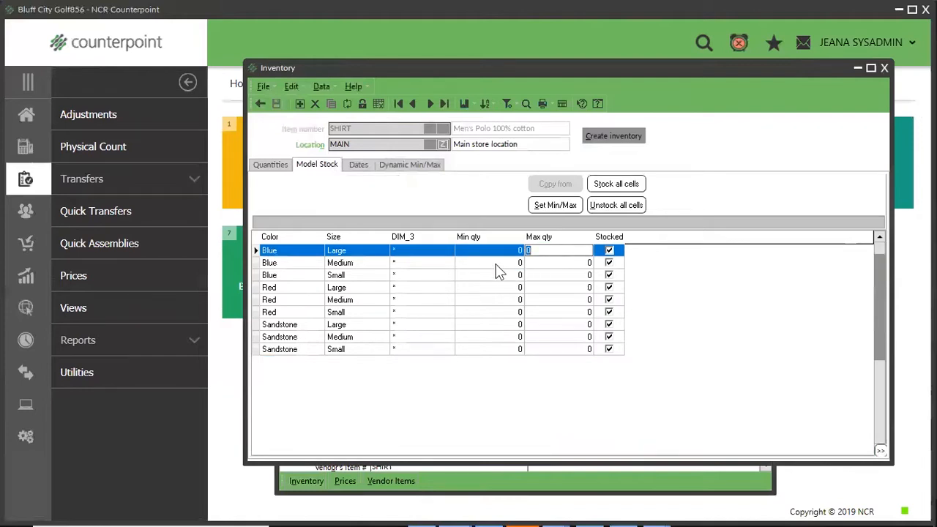
pyautogui.click(499, 265)
pyautogui.click(538, 276)
pyautogui.click(492, 289)
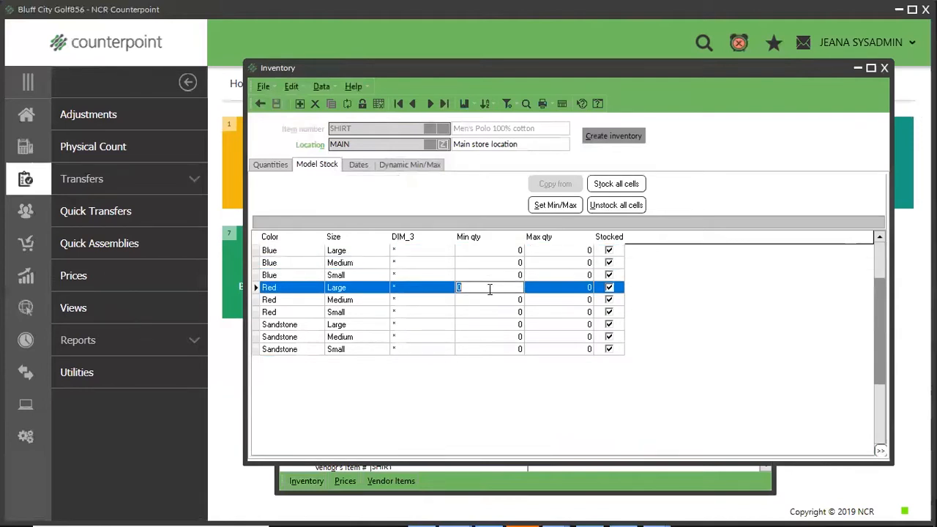
pyautogui.click(546, 289)
pyautogui.moveTo(588, 506)
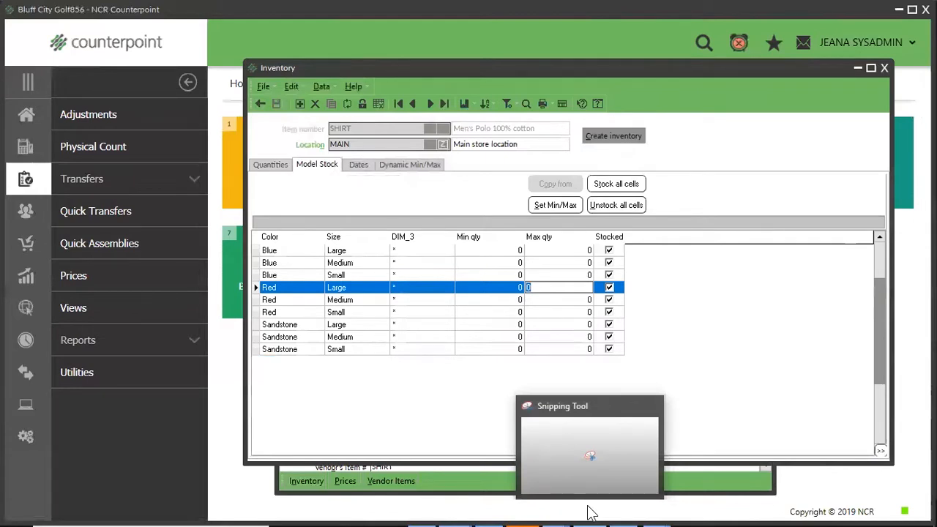
# Set the min quantity to 4 and the max quantity to 7 for all color and size cells at once.
pyautogui.click(549, 206)
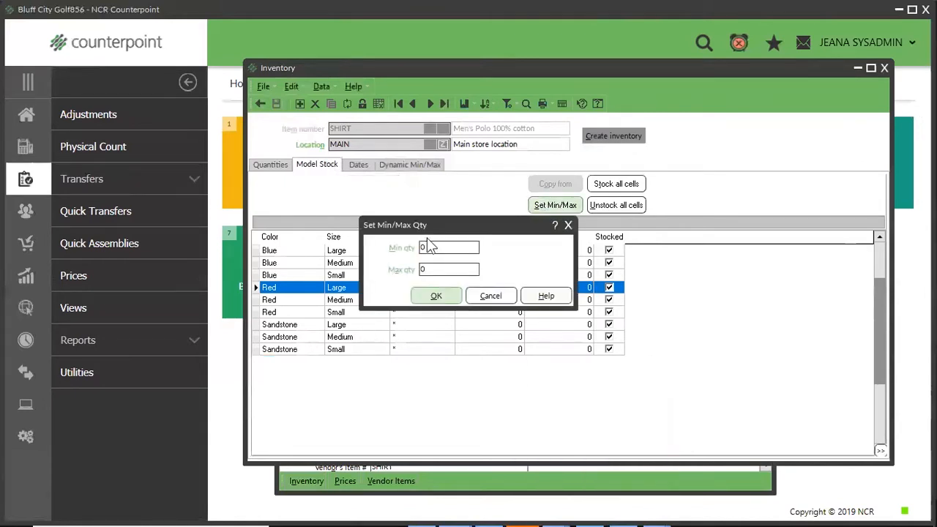
pyautogui.moveTo(430, 249); pyautogui.dragTo(353, 242)
pyautogui.write('4')
pyautogui.press('Tab')
pyautogui.write('7')
pyautogui.click(436, 296)
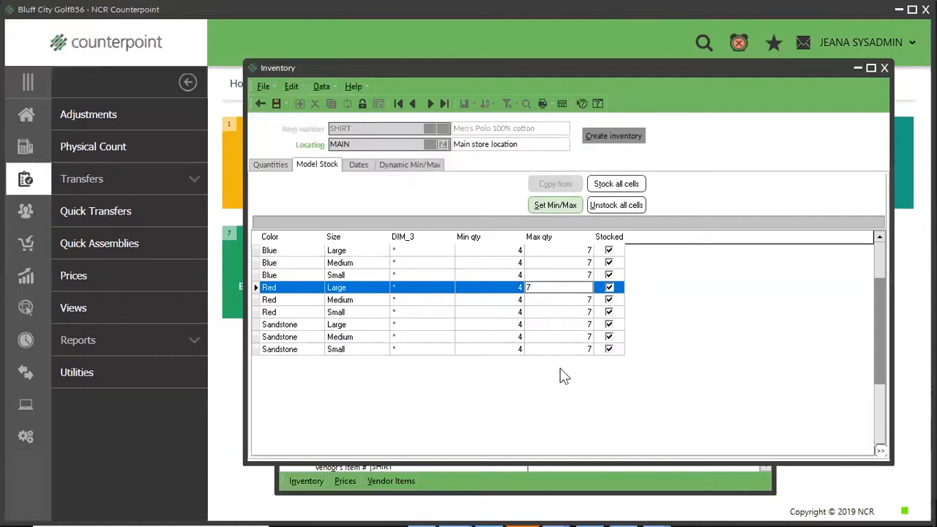
# Set the Red Large variant's min quantity to 5 and save the inventory record.
pyautogui.hotkey('shift', 'Tab')
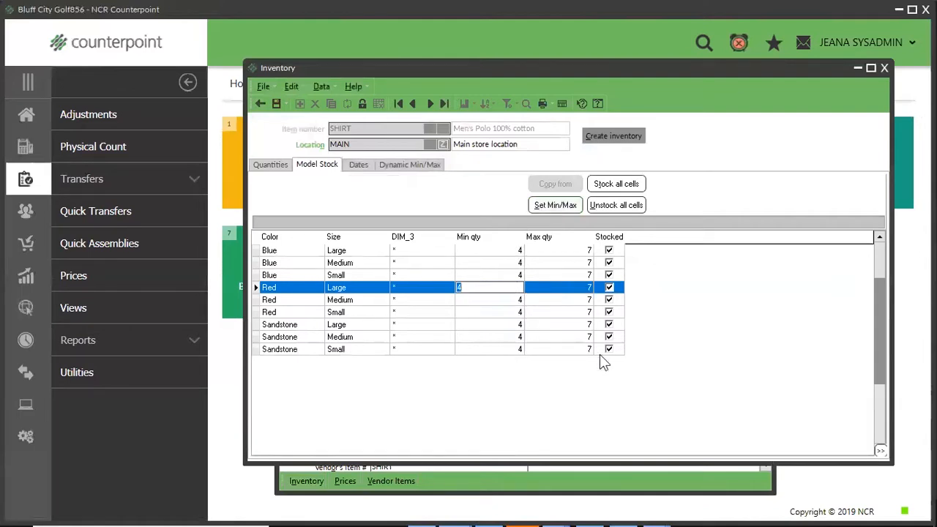
pyautogui.write('5')
pyautogui.press('Tab')
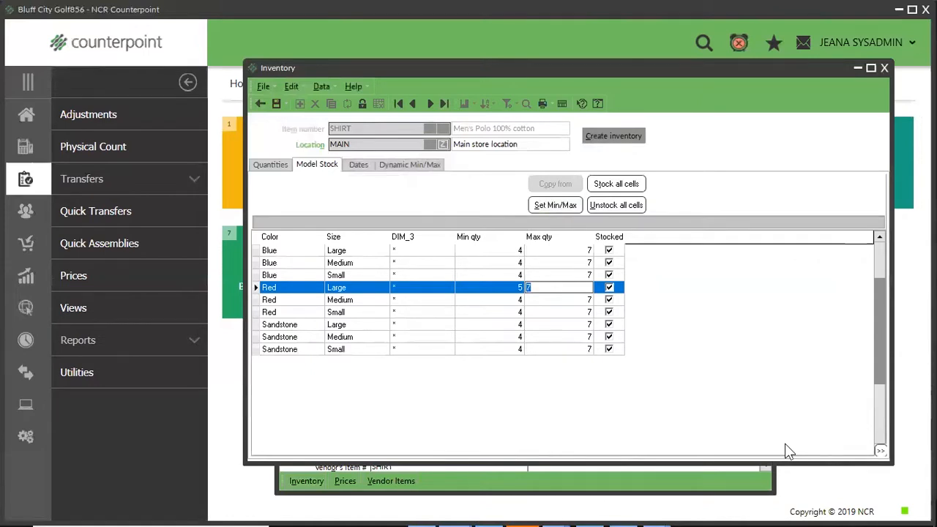
pyautogui.write('8')
pyautogui.click(276, 103)
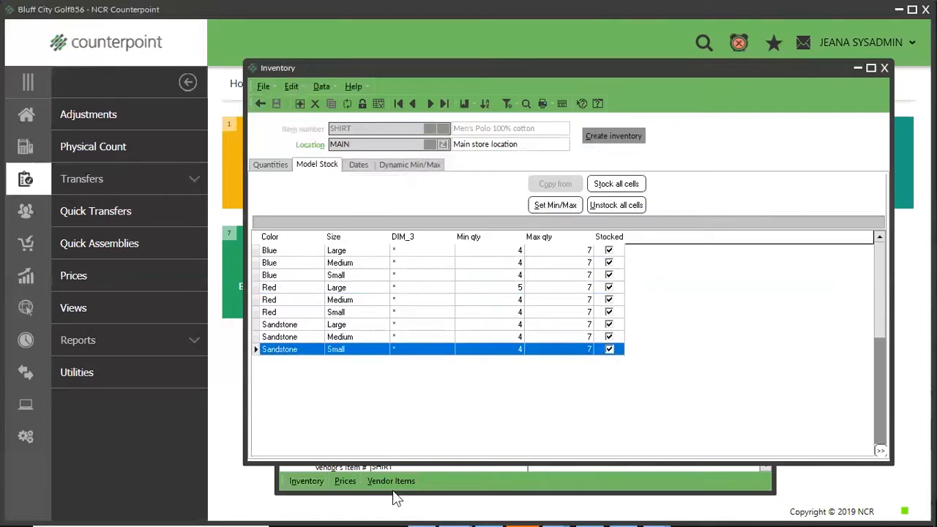
# View the shirt's model stock at the STORAGE location, and clear the item form.
pyautogui.click(431, 105)
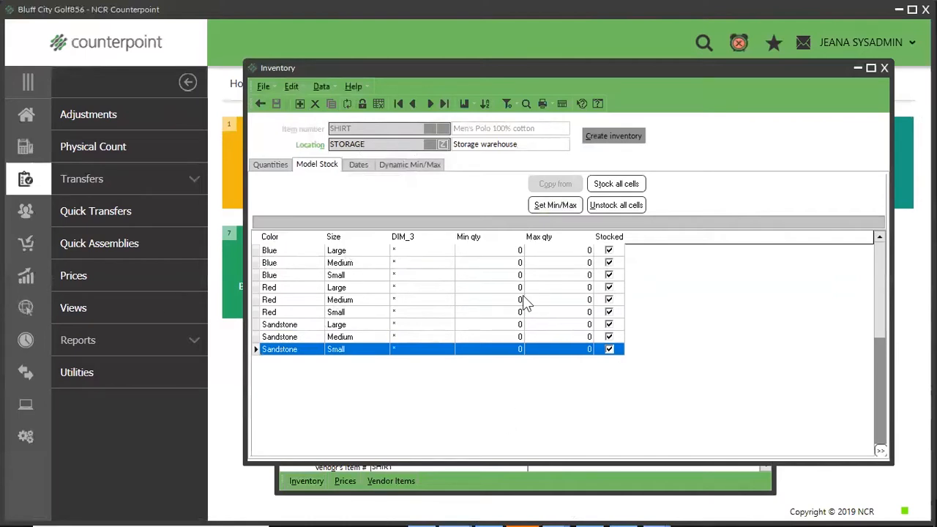
pyautogui.click(884, 66)
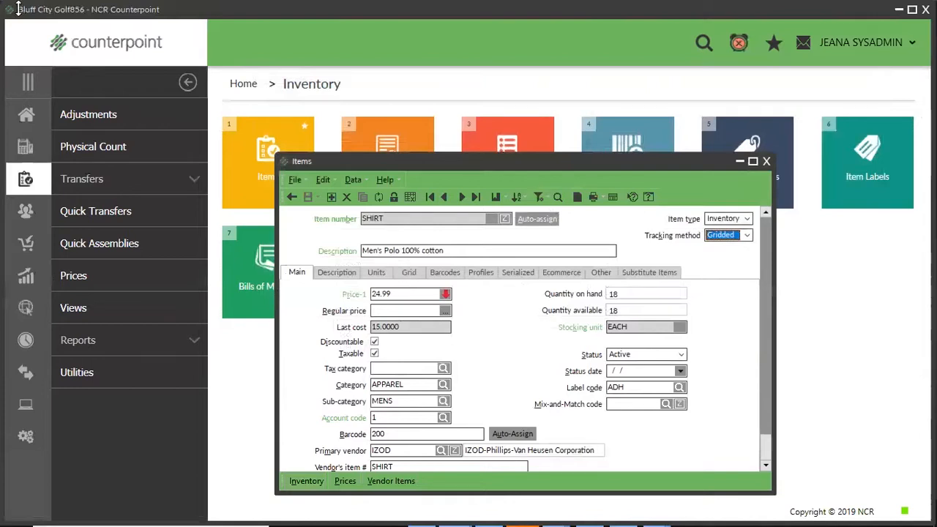
pyautogui.click(292, 196)
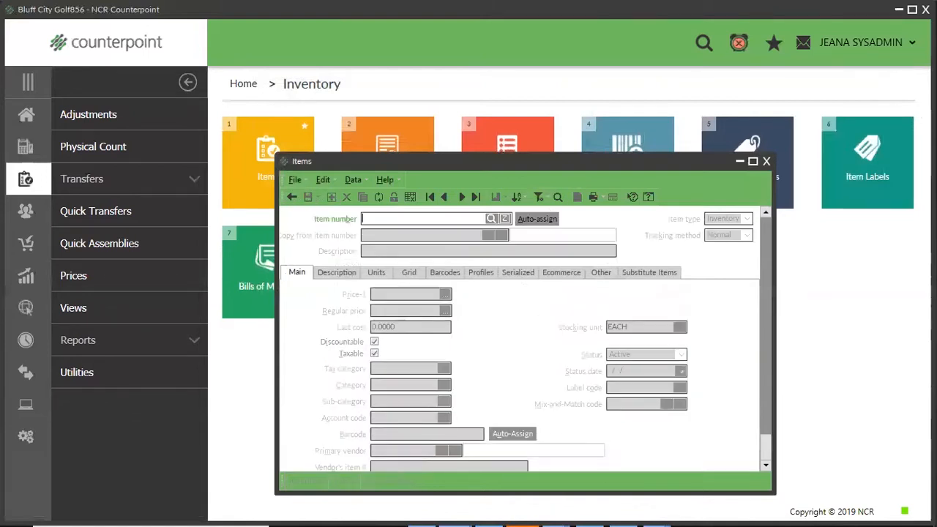
# Load item ADM-TL2 and open its vendor items.
pyautogui.write('ADM-TL2')
pyautogui.press('Tab')
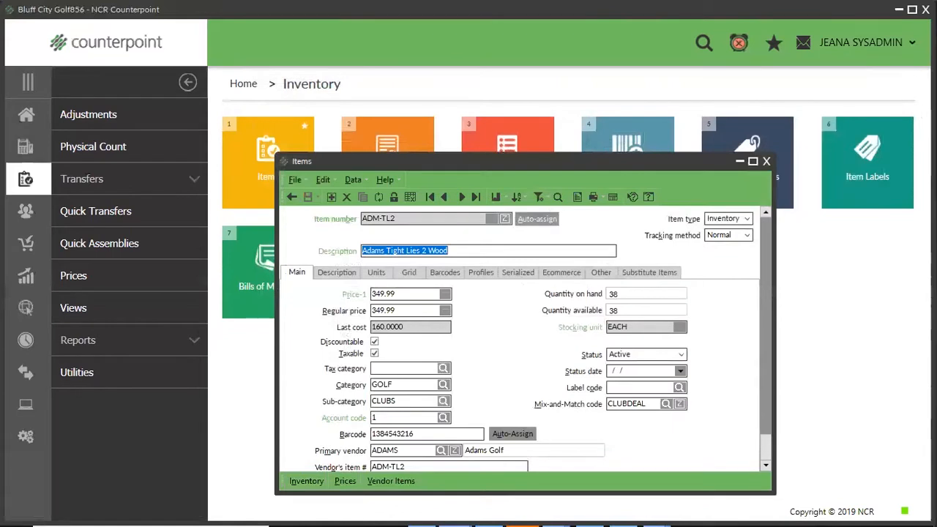
pyautogui.click(385, 488)
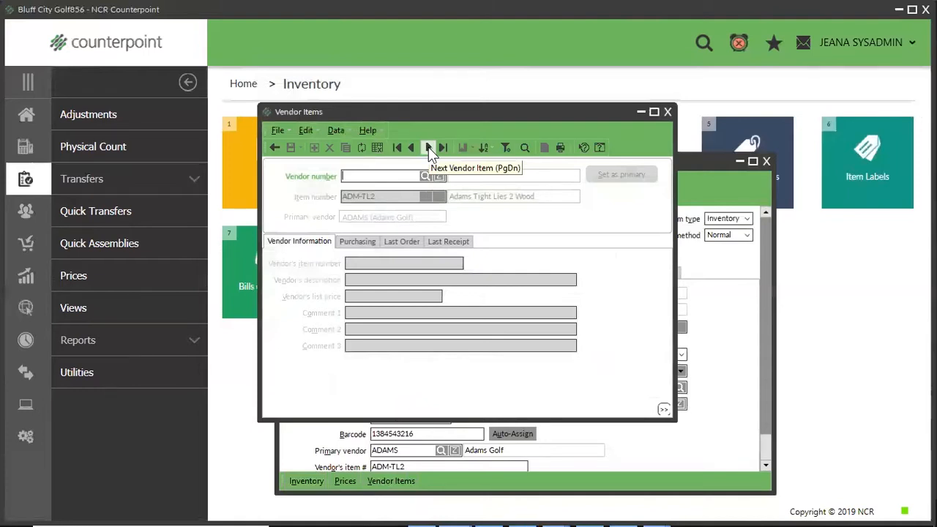
# Load the ADAMS vendor item for ADM-TL2, auto-calculate its lead time from previous receivings, and save the vendor item.
pyautogui.click(429, 149)
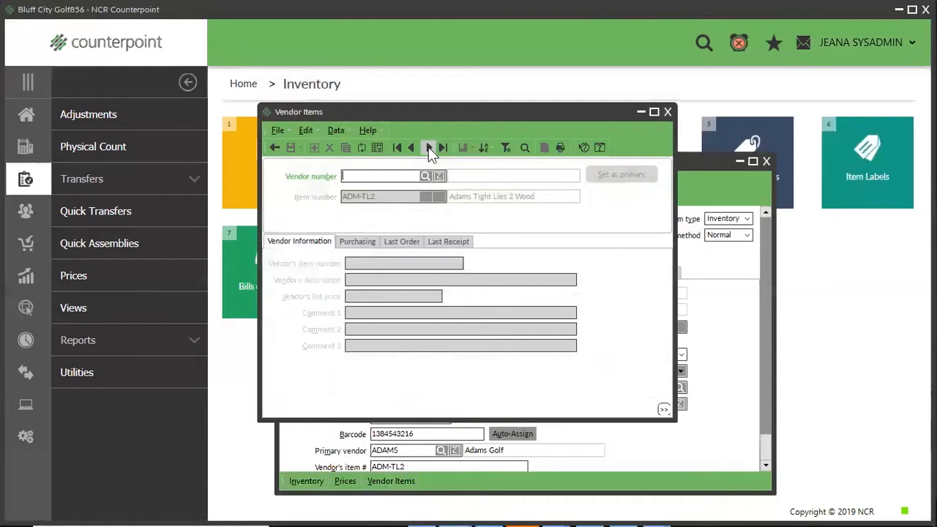
pyautogui.moveTo(364, 177); pyautogui.dragTo(318, 167)
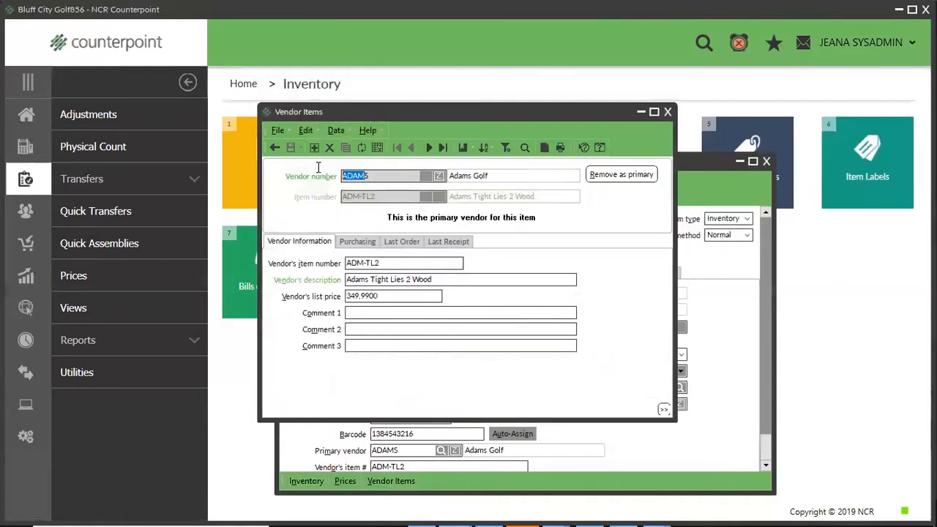
pyautogui.click(357, 241)
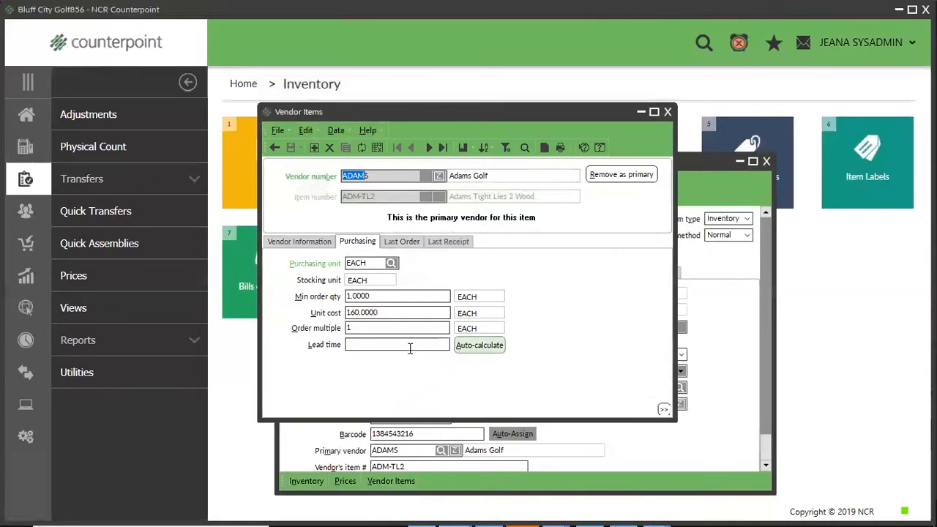
pyautogui.click(480, 347)
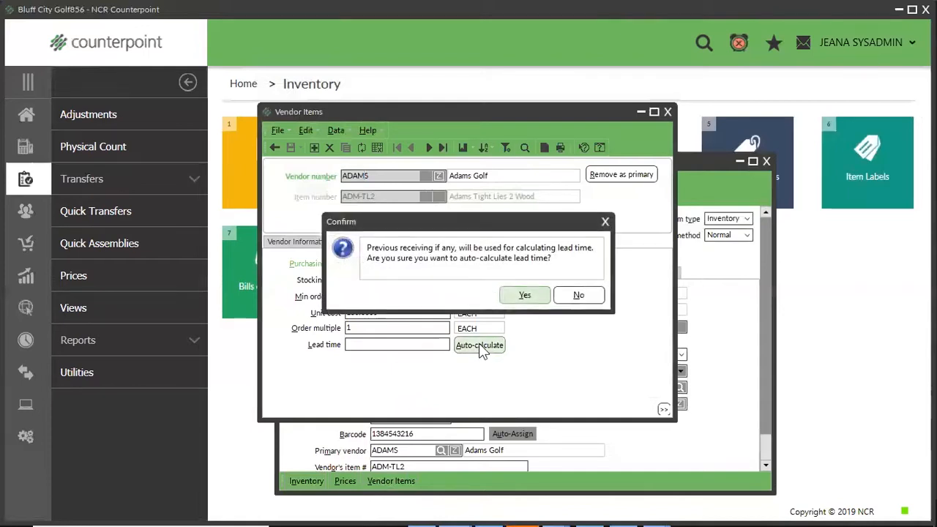
pyautogui.click(525, 296)
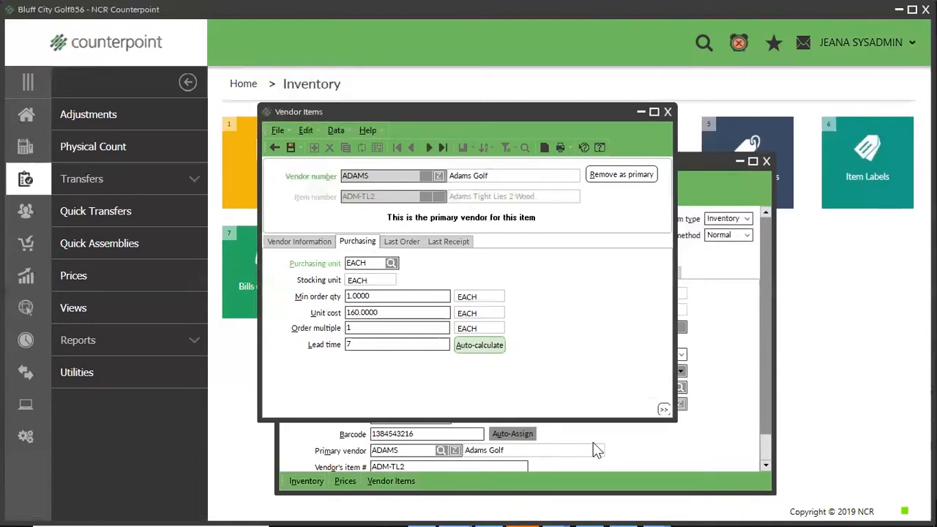
pyautogui.click(667, 112)
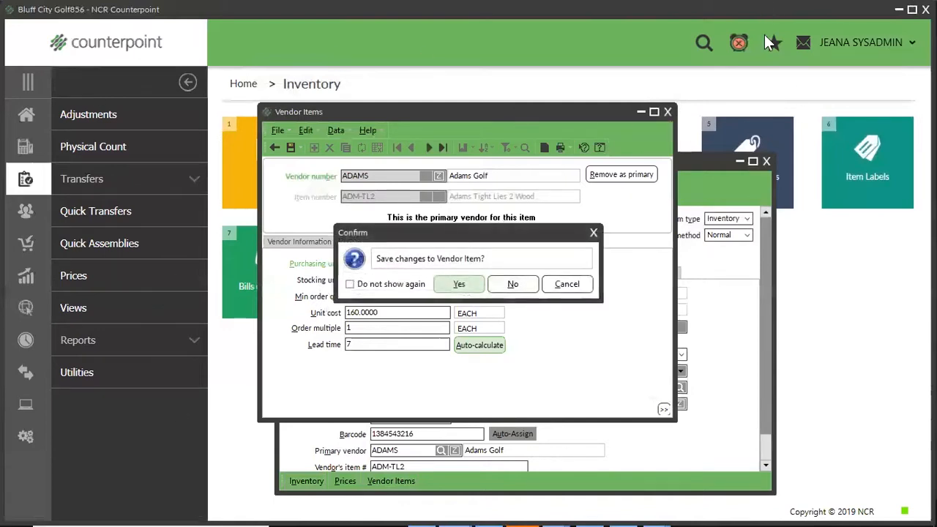
pyautogui.click(459, 285)
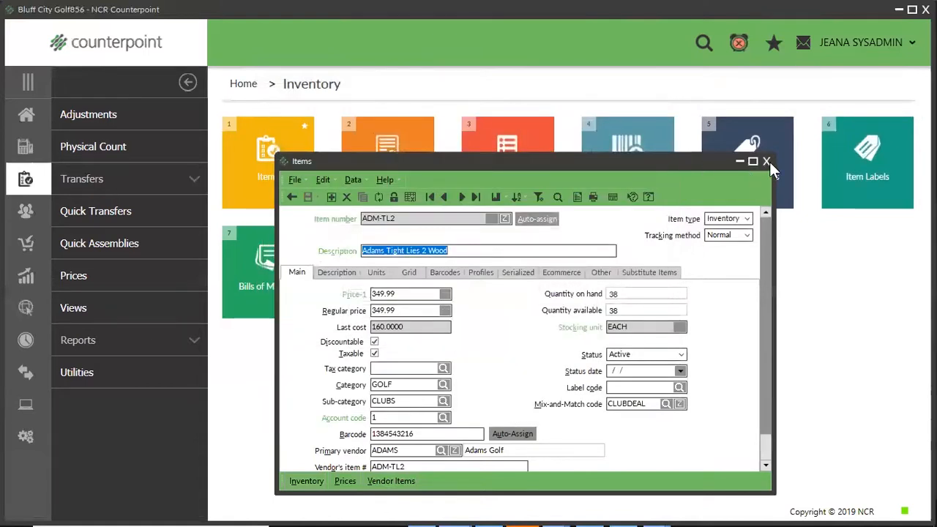
# Close the item record and toggle the favorite mark of the Min/Max Advice Report off and on in the inventory reports.
pyautogui.click(767, 161)
pyautogui.click(25, 119)
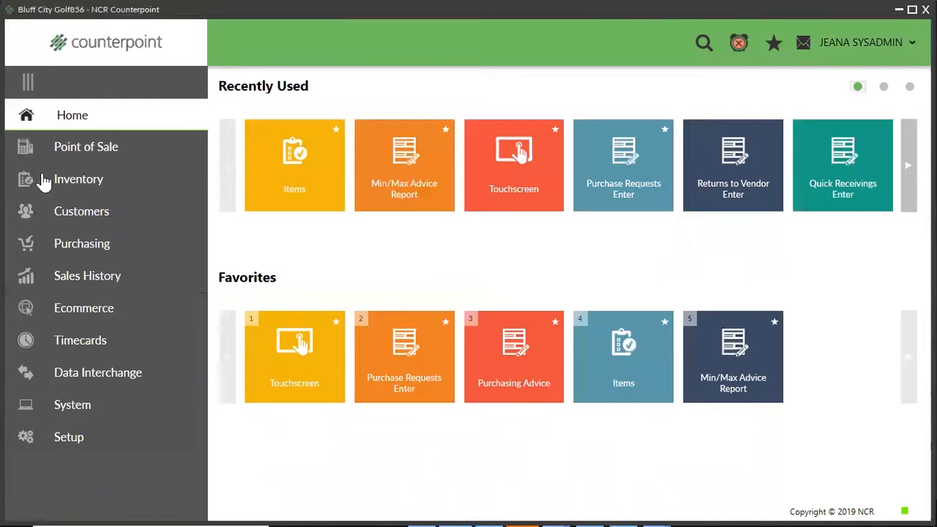
pyautogui.click(101, 183)
pyautogui.click(90, 344)
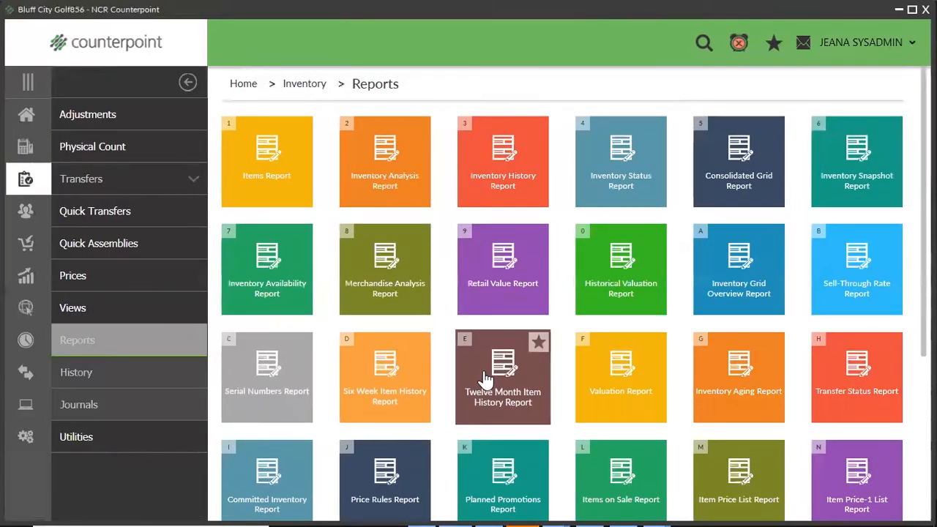
pyautogui.scroll(-3, 485, 379)
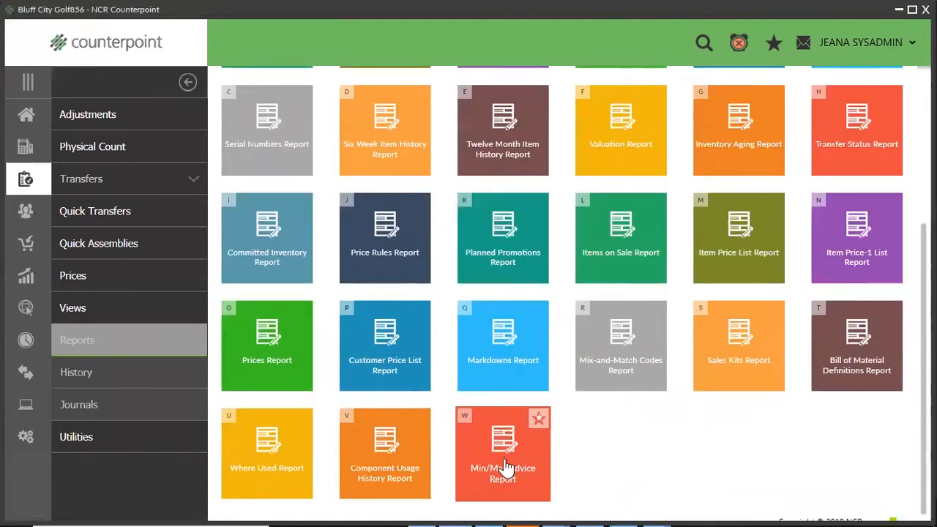
pyautogui.click(540, 419)
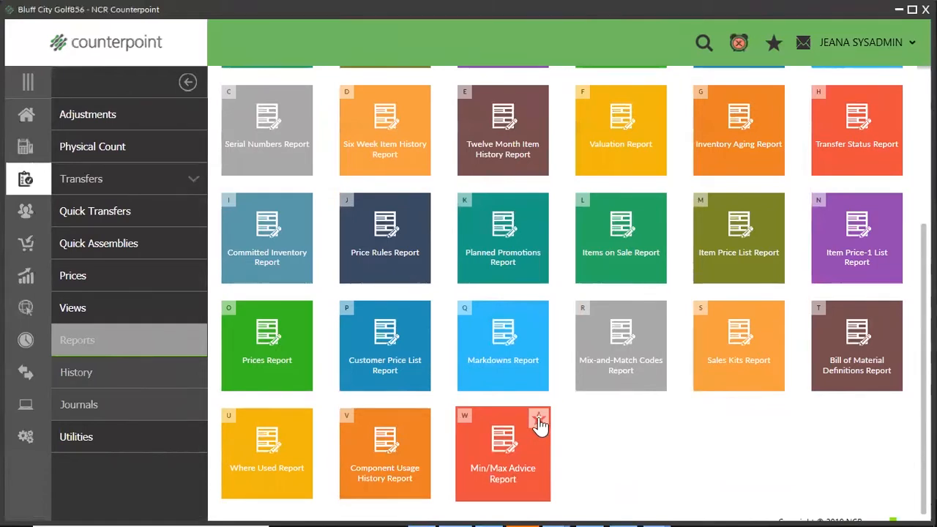
pyautogui.click(539, 421)
# View the favorites on the home page and locate the Min/Max Advice Report among the inventory reports again.
pyautogui.click(26, 119)
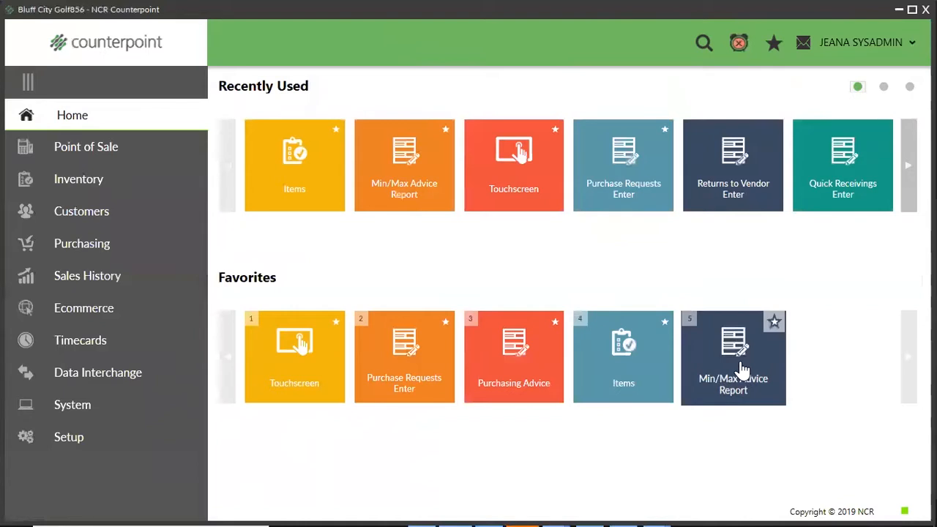
pyautogui.click(90, 180)
pyautogui.click(90, 341)
pyautogui.scroll(-3, 413, 433)
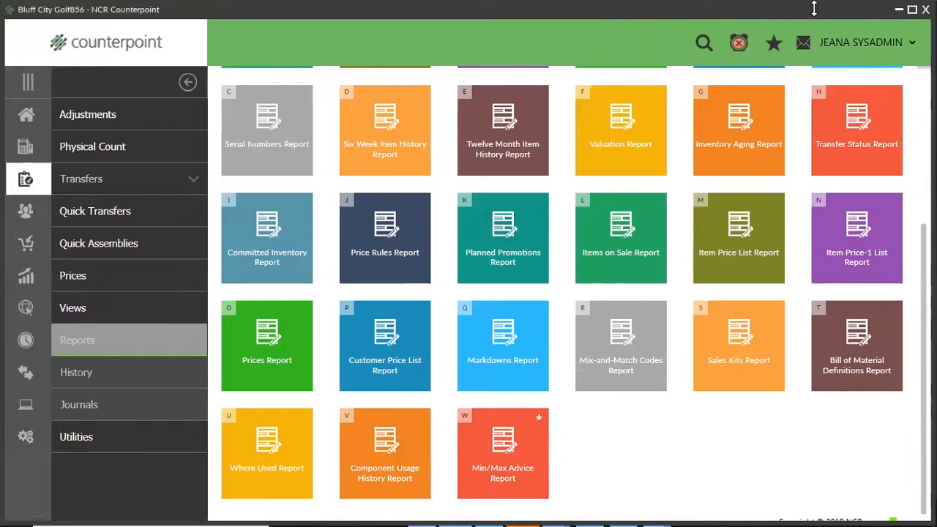
# Load the SYSADMIN menu code from the system setup and open its menu for editing.
pyautogui.click(26, 115)
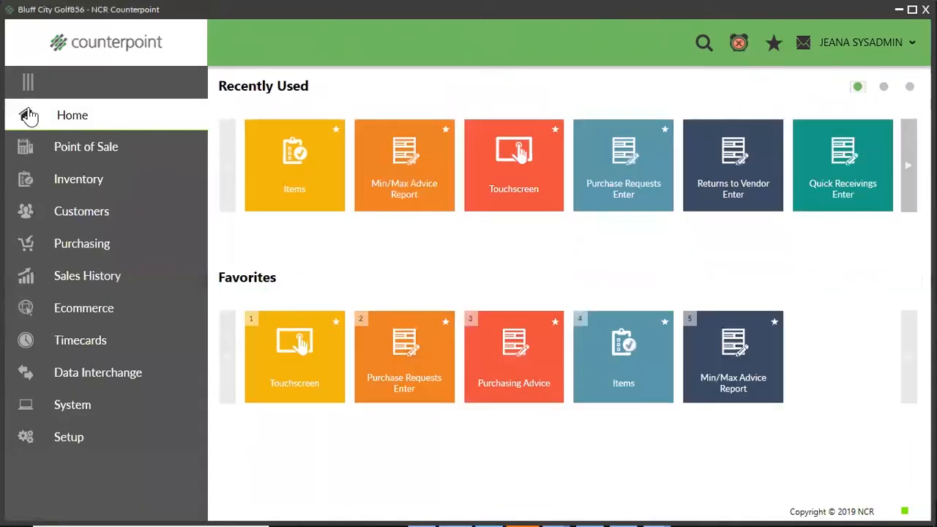
pyautogui.click(67, 437)
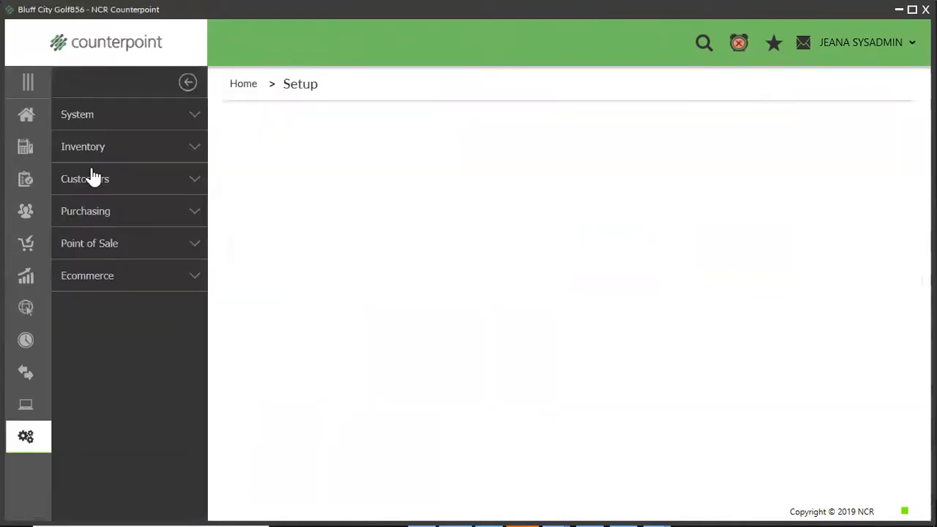
pyautogui.click(91, 117)
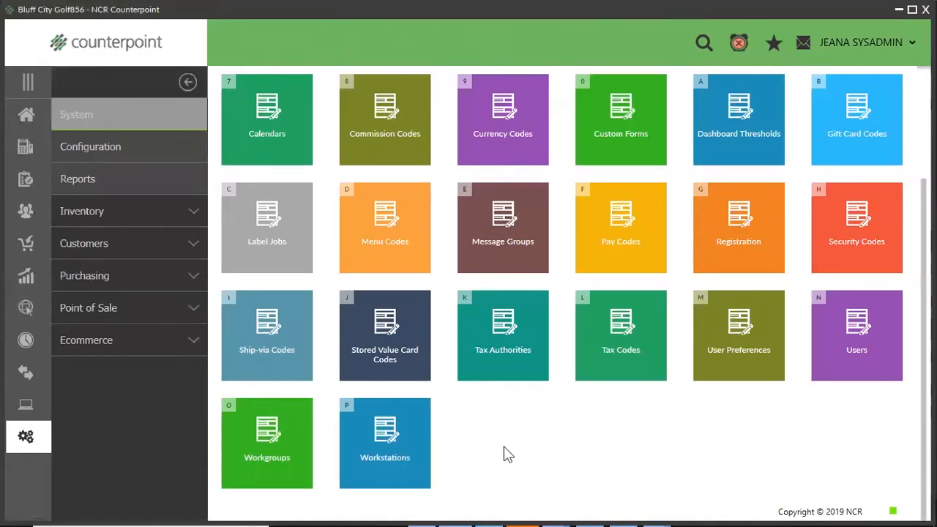
pyautogui.click(386, 221)
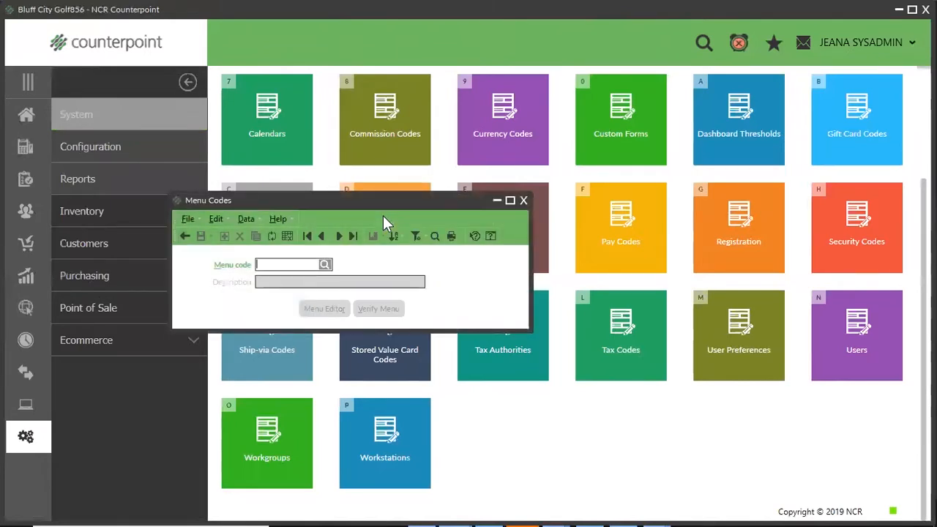
pyautogui.click(325, 265)
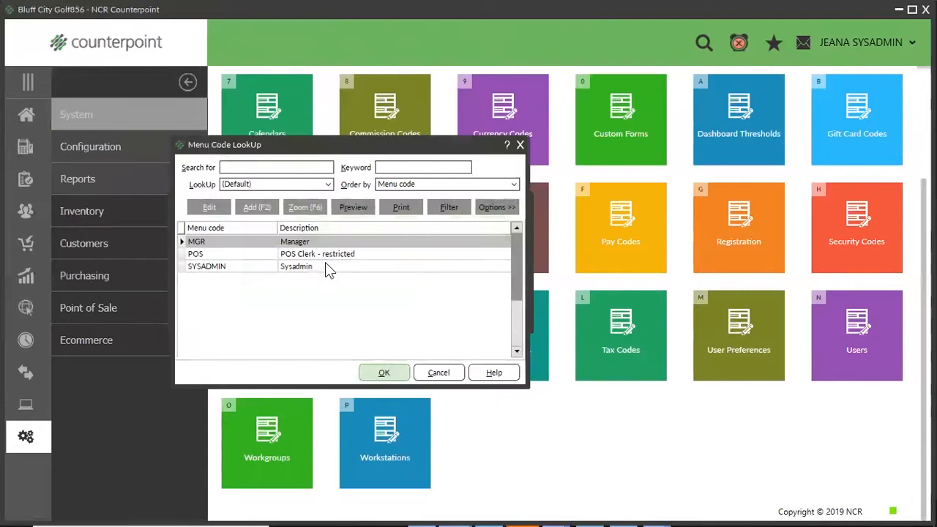
pyautogui.click(318, 267)
pyautogui.click(385, 373)
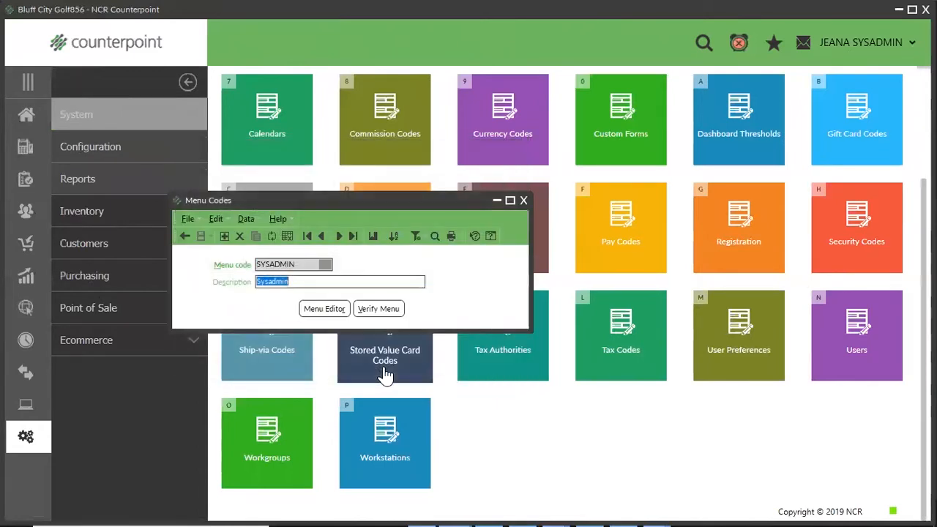
pyautogui.click(317, 308)
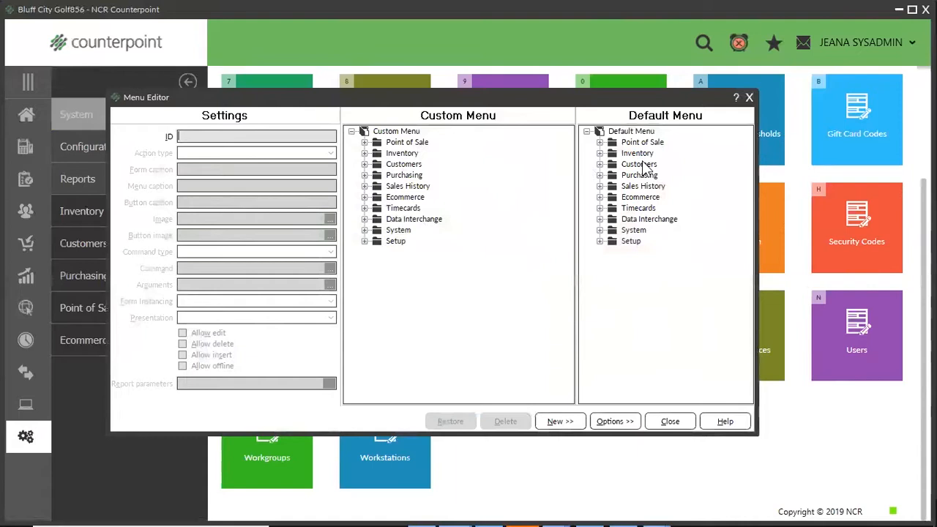
# Select the Min/Max Advice Report among the inventory reports of the default menu.
pyautogui.click(600, 153)
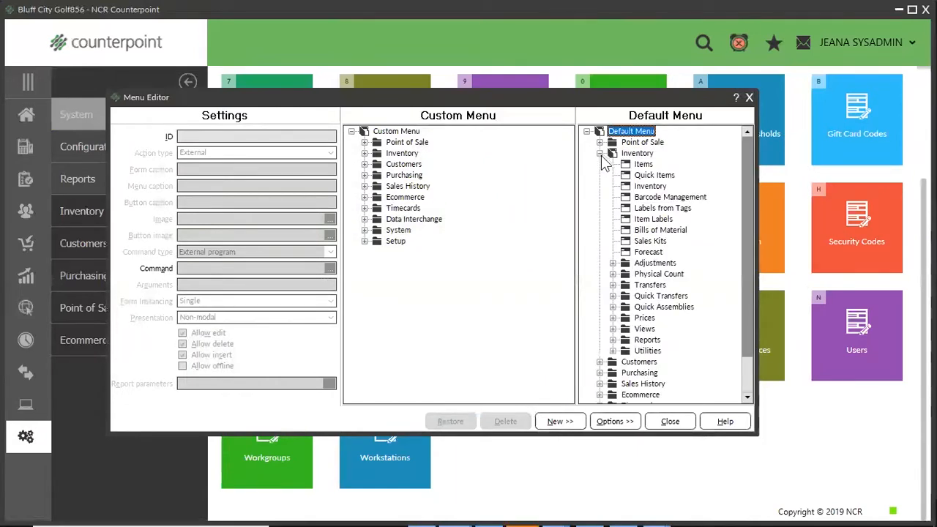
pyautogui.scroll(-1, 636, 253)
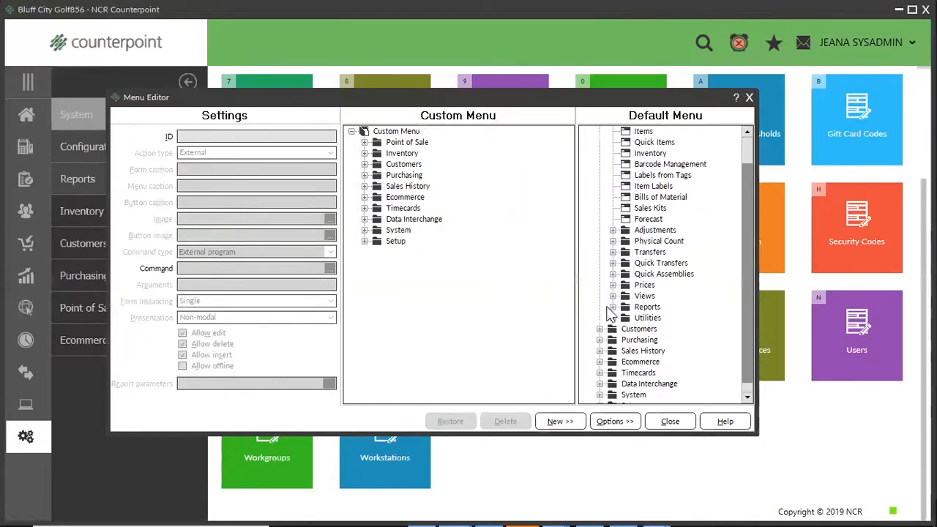
pyautogui.click(613, 307)
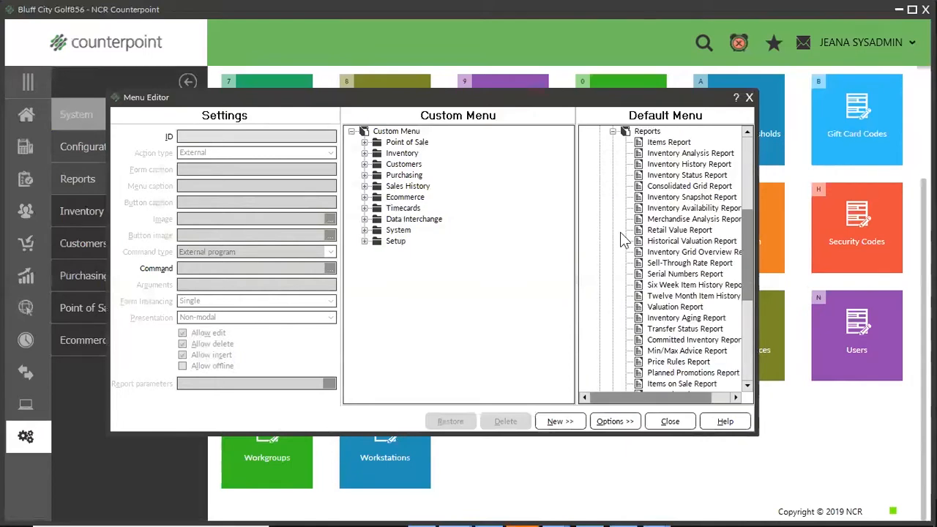
pyautogui.click(670, 354)
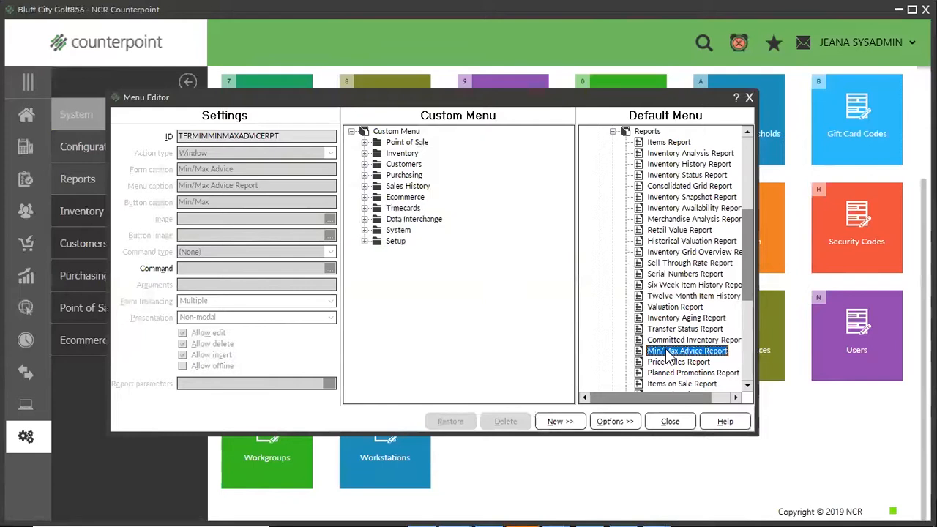
# Copy the Min/Max Advice Report from the default menu into the custom menu's Inventory Reports folder and select the new entry.
pyautogui.click(365, 154)
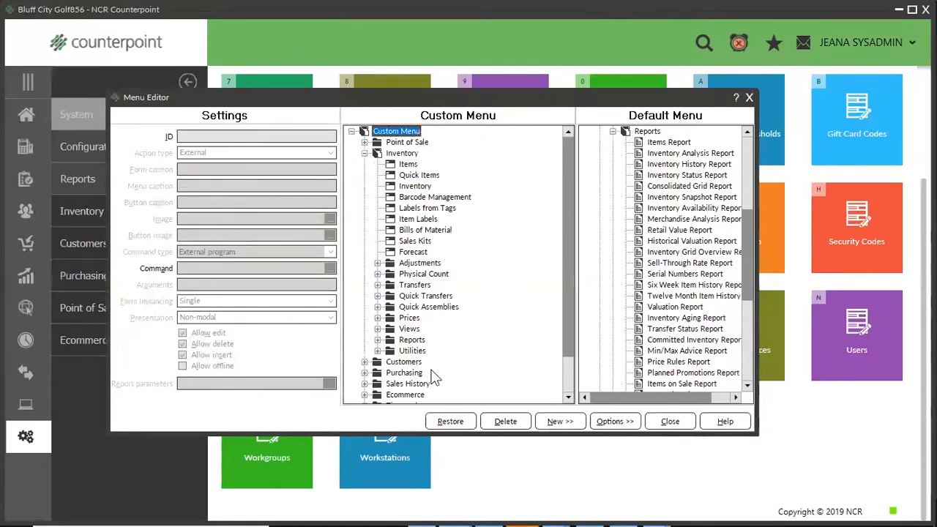
pyautogui.click(412, 341)
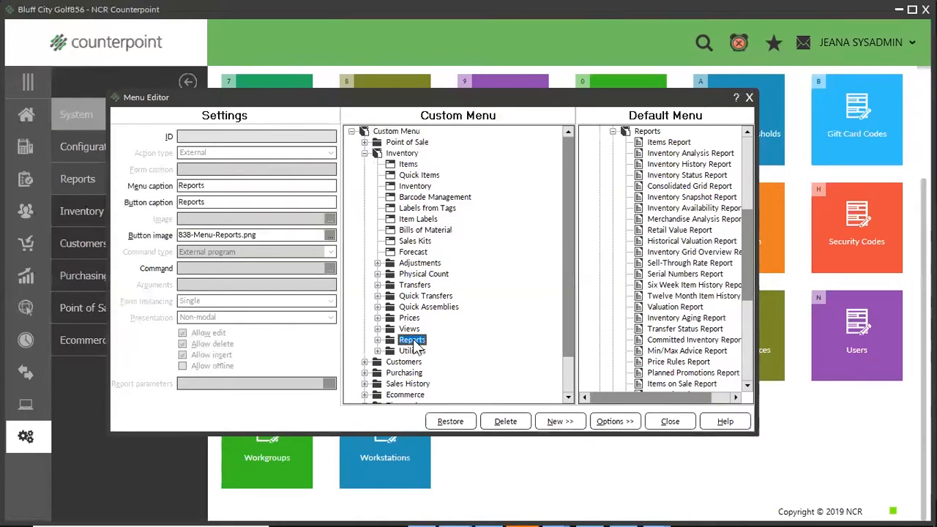
pyautogui.click(655, 352)
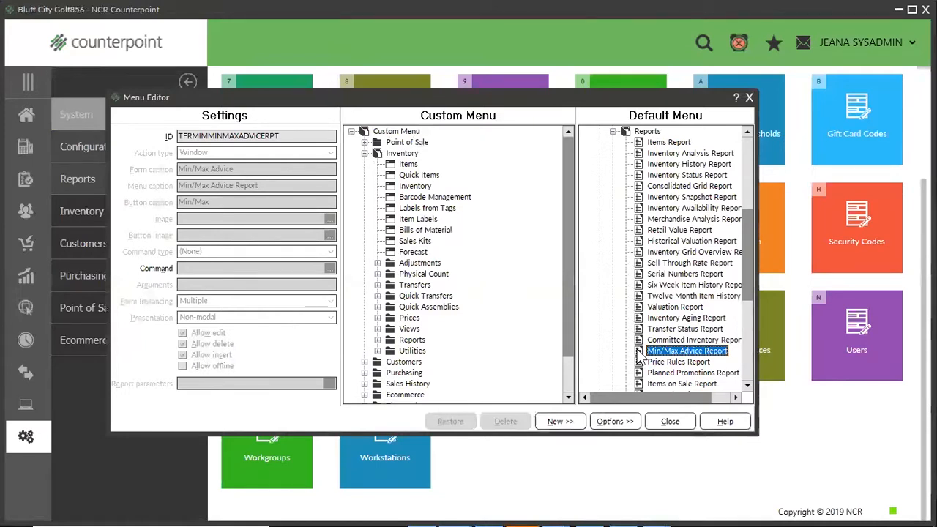
pyautogui.moveTo(639, 355); pyautogui.dragTo(420, 118)
pyautogui.moveTo(419, 118); pyautogui.dragTo(419, 342)
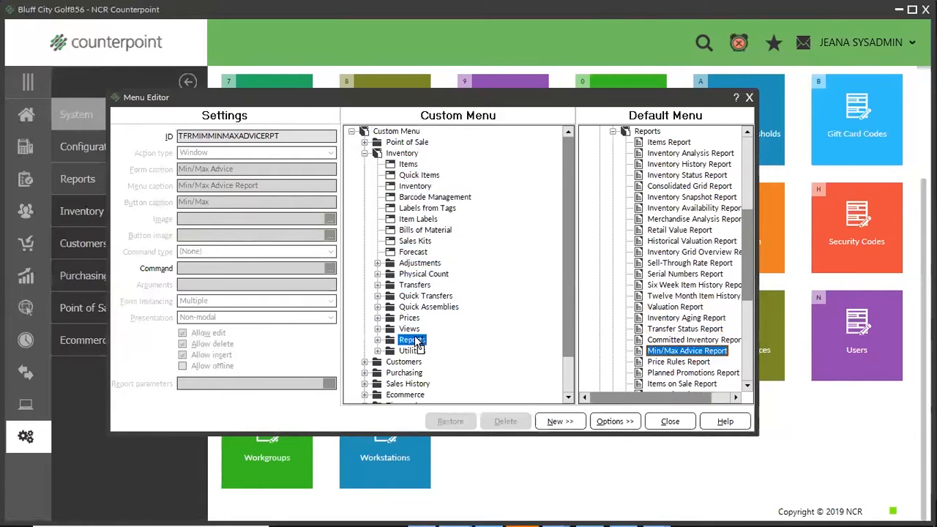
pyautogui.doubleClick(413, 341)
pyautogui.moveTo(565, 254); pyautogui.dragTo(561, 341)
pyautogui.click(446, 296)
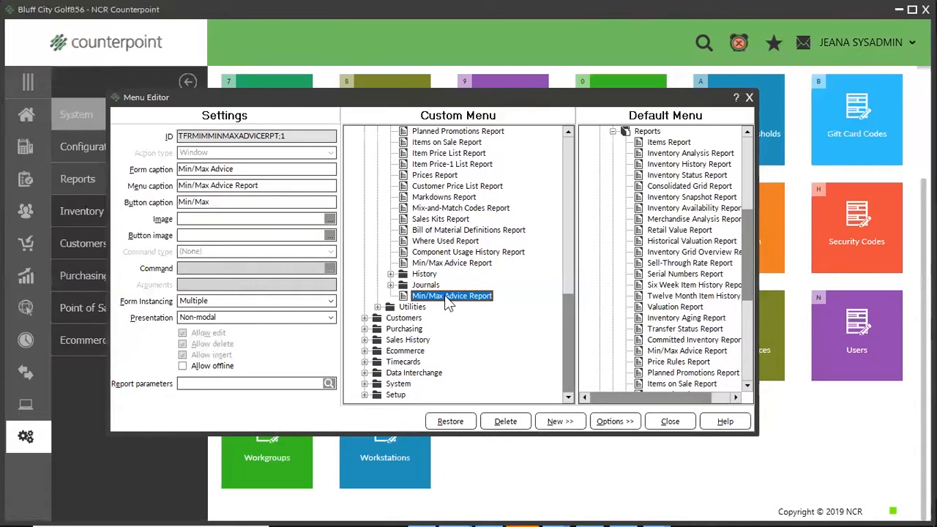
# Move the new Min/Max Advice Report entry directly below the Sales Kits Report, and save the SYSADMIN menu changes.
pyautogui.moveTo(445, 295); pyautogui.dragTo(459, 240)
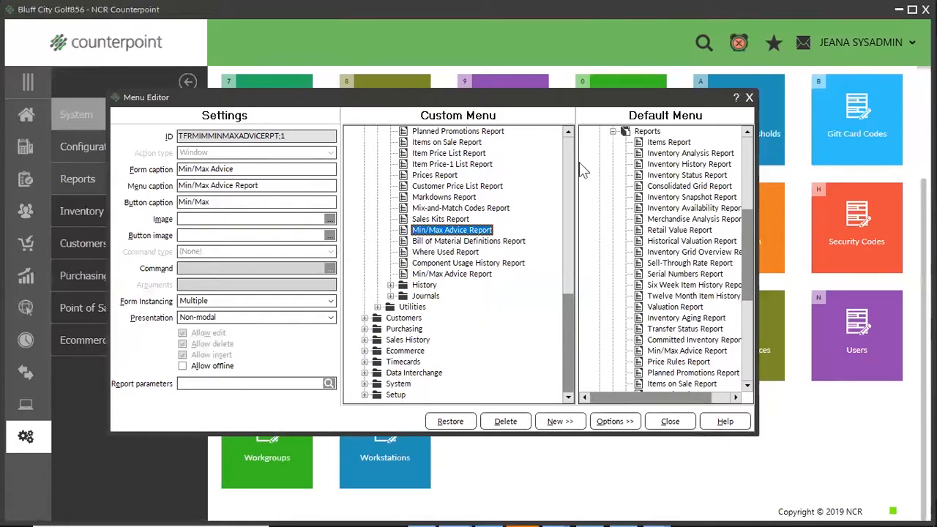
pyautogui.click(748, 98)
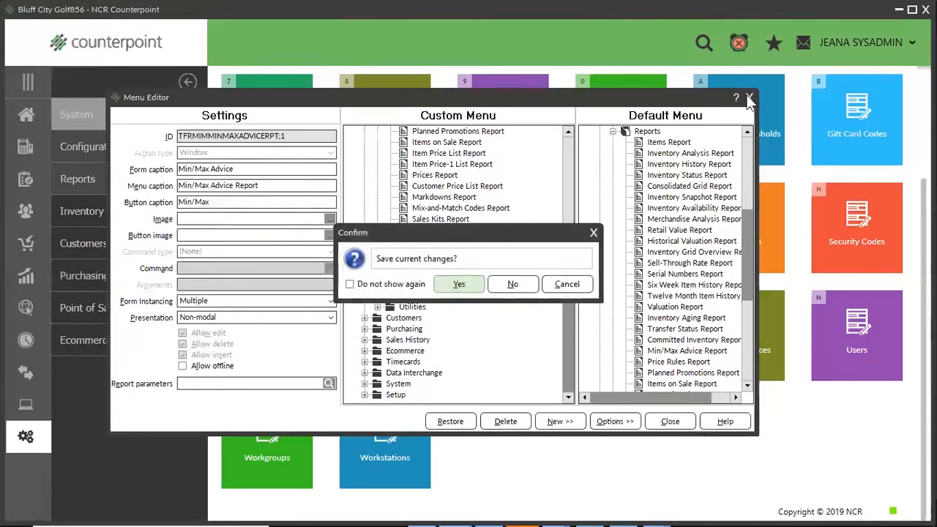
pyautogui.click(457, 284)
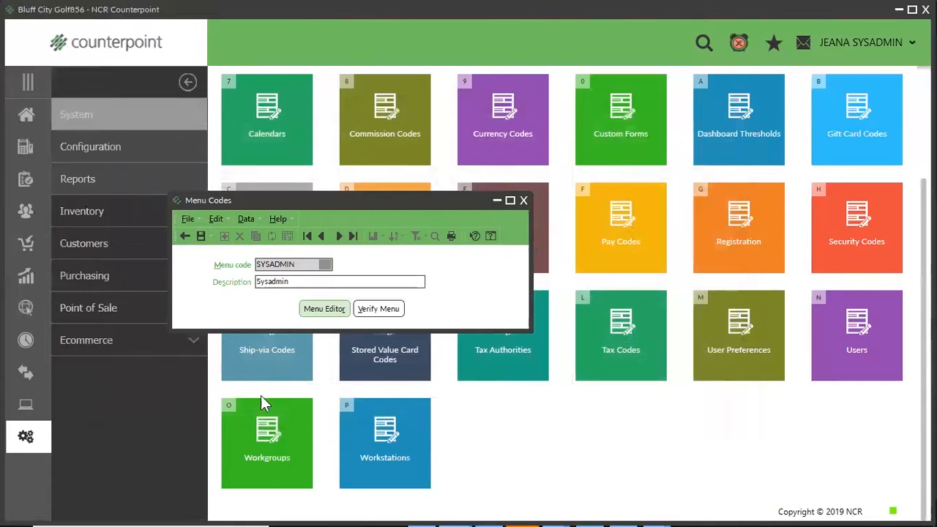
pyautogui.click(524, 201)
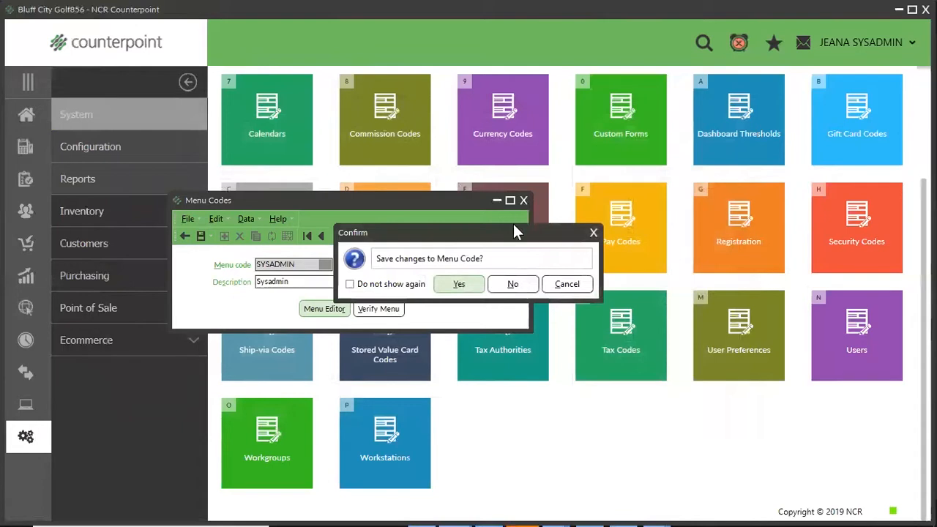
pyautogui.click(466, 285)
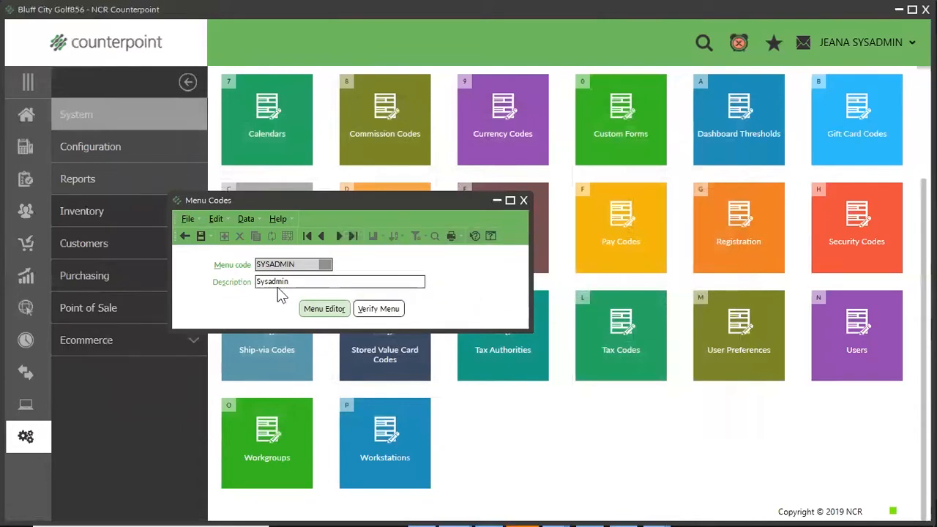
# Close the menu code setup and look for the added Min/Max Advice Report among the Inventory reports.
pyautogui.click(189, 236)
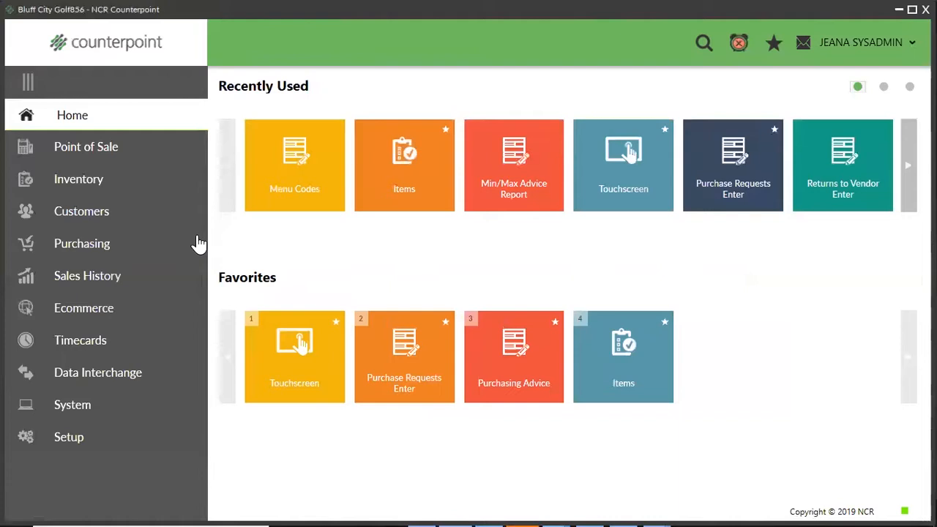
pyautogui.click(89, 181)
pyautogui.click(86, 341)
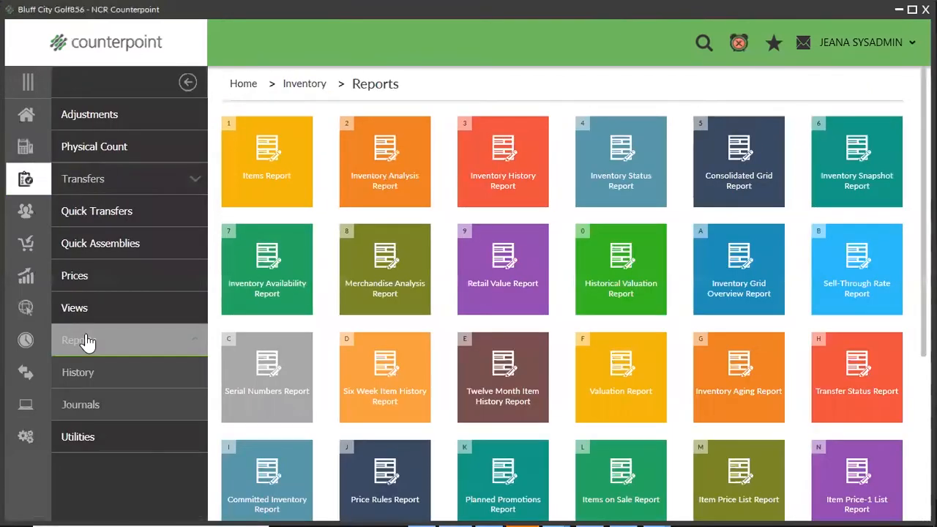
pyautogui.scroll(-2, 522, 347)
pyautogui.scroll(-2, 522, 348)
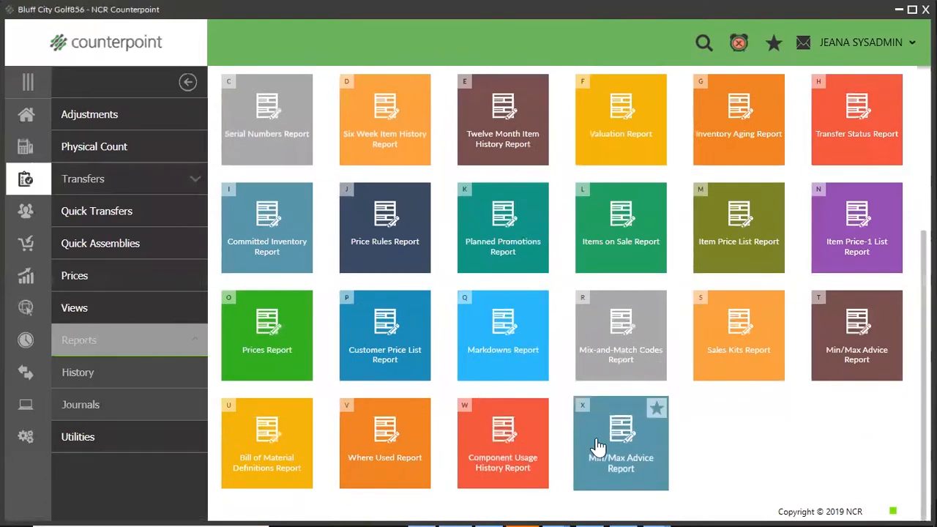
# Return to the home page and open the Min/Max Advice Report from the Inventory reports.
pyautogui.click(27, 116)
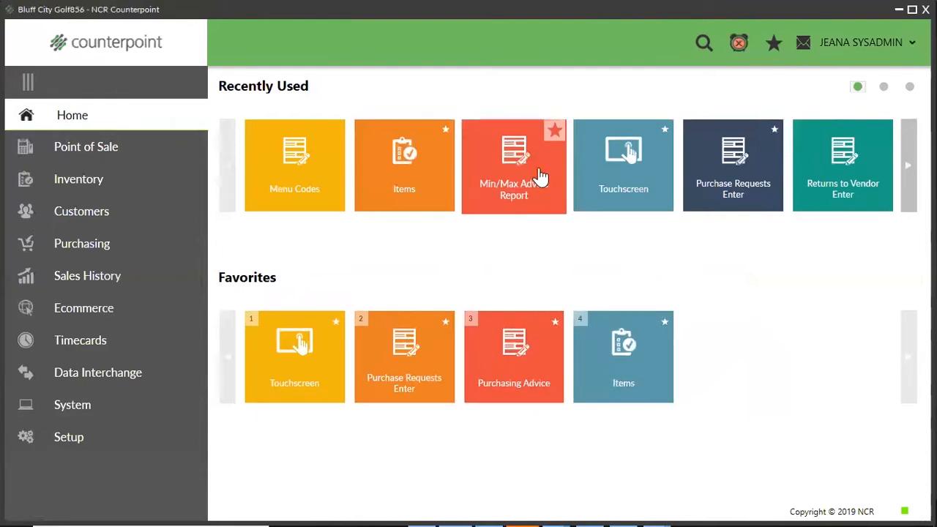
pyautogui.click(58, 183)
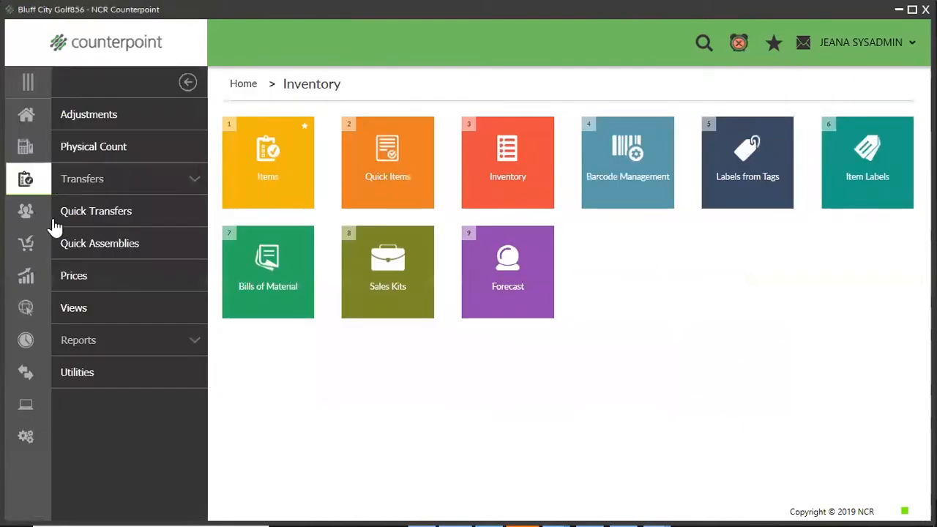
pyautogui.click(77, 341)
pyautogui.click(603, 443)
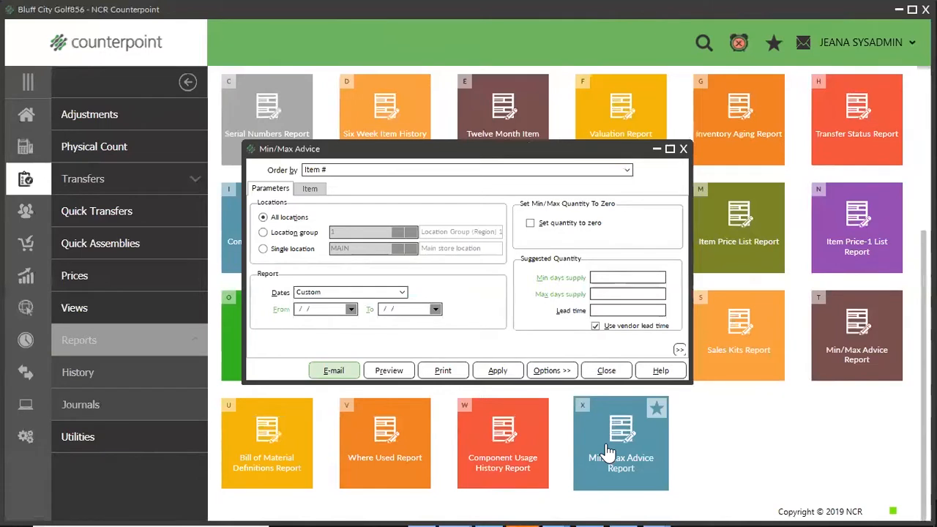
# Limit the report to the single location MAIN and set its dates from 8/1/2019 to 8/28/2019.
pyautogui.click(262, 250)
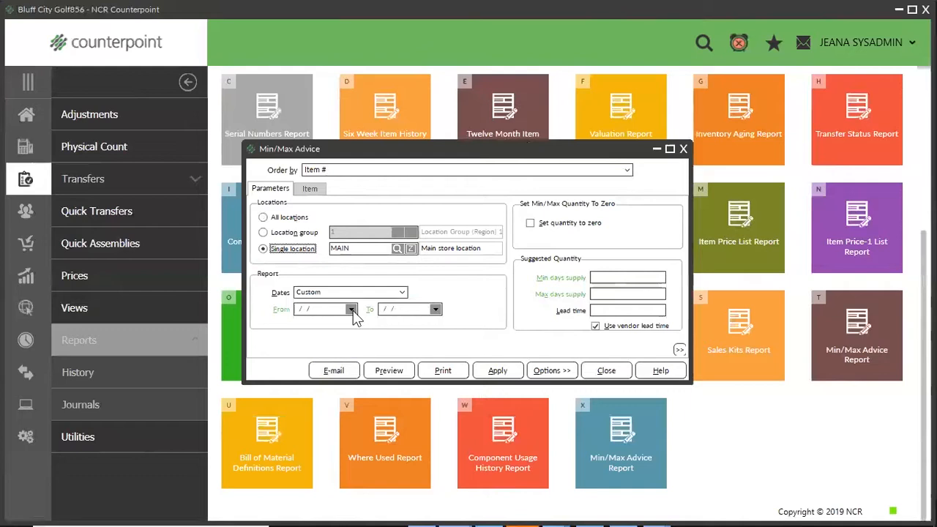
pyautogui.click(304, 308)
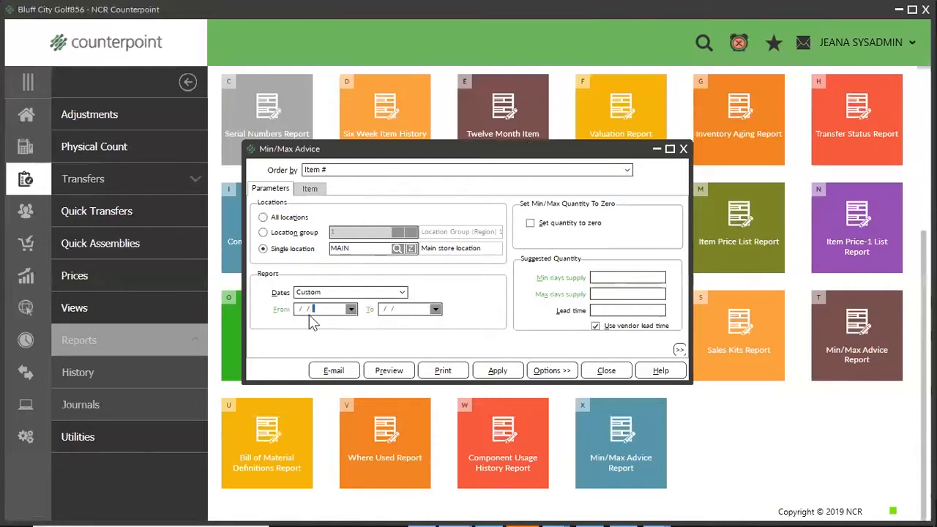
pyautogui.press('space')
pyautogui.press('Tab')
pyautogui.press('space')
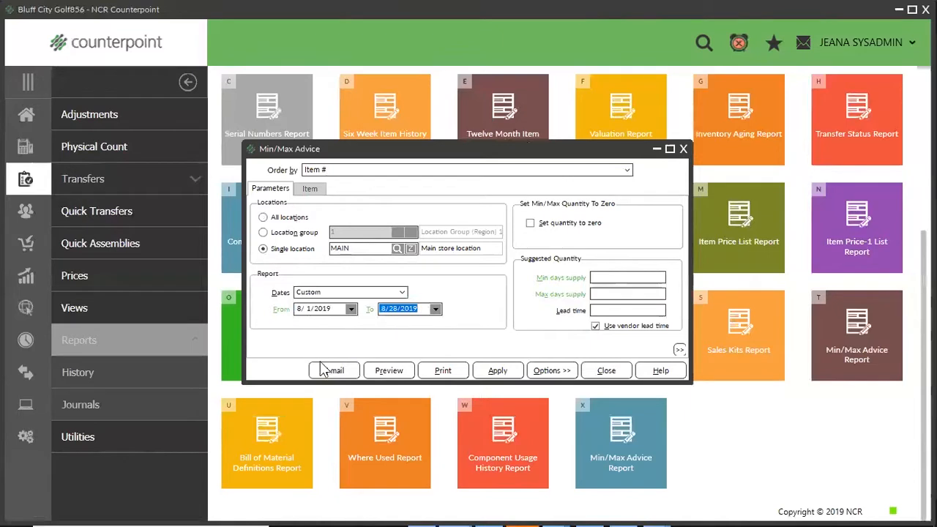
# Set the suggested quantity to 5 min days supply and 7 max days supply, with a lead time of 10 instead of the vendor lead time.
pyautogui.click(598, 278)
pyautogui.write('5')
pyautogui.click(603, 294)
pyautogui.write('7')
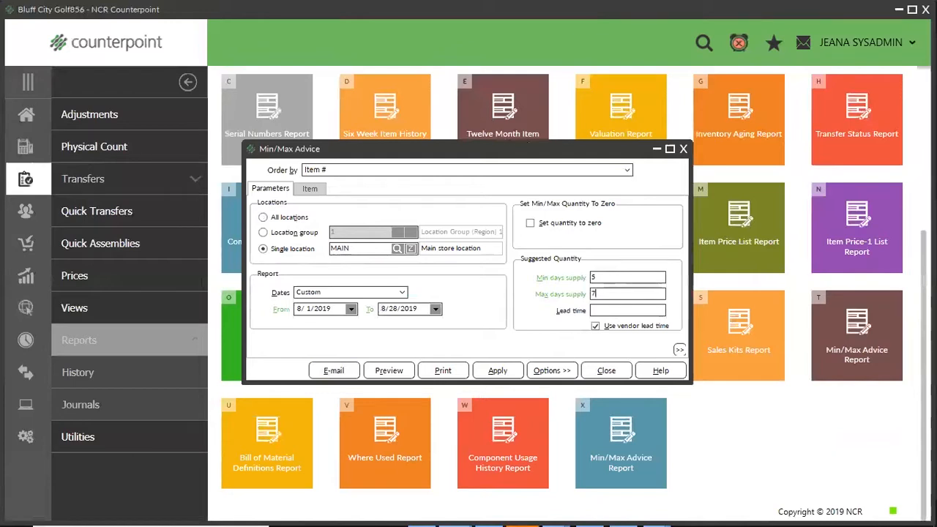
pyautogui.click(596, 327)
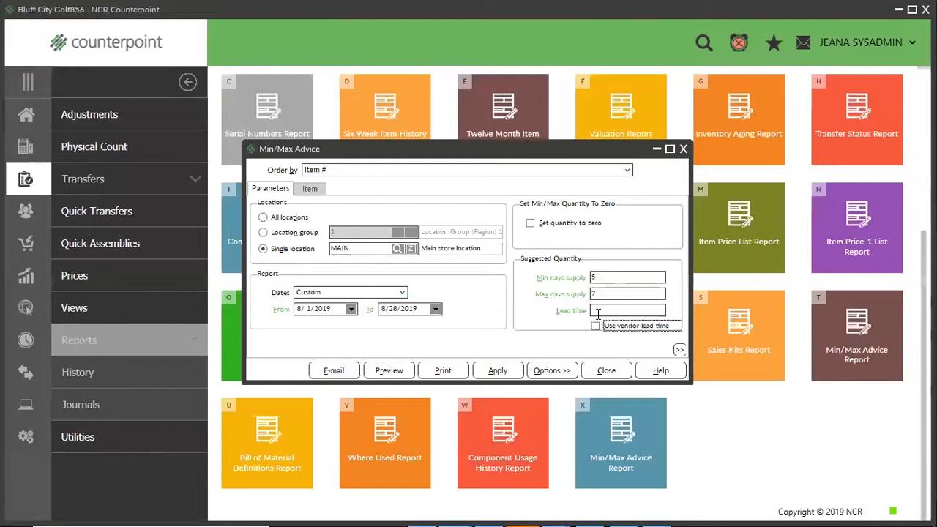
pyautogui.click(597, 311)
pyautogui.write('10')
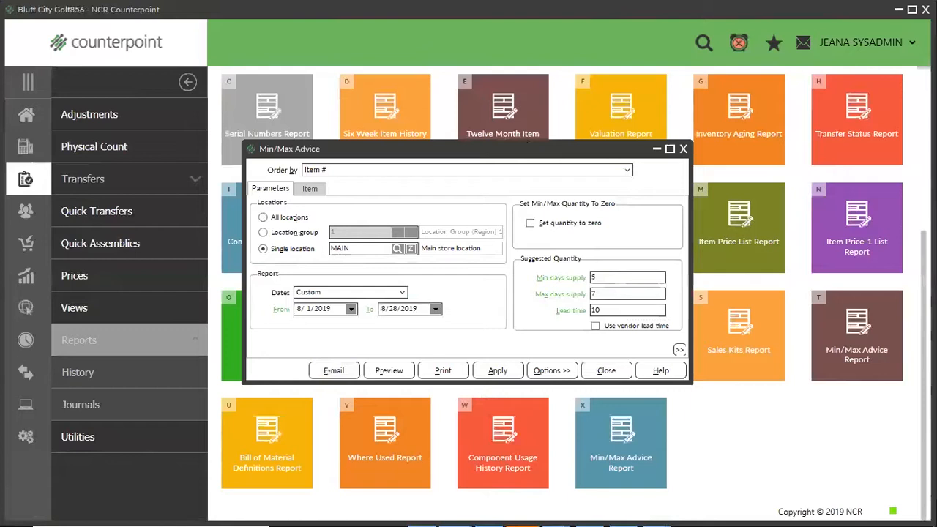
# Show the report's item filter fields and look over the commands for saving or customizing the filter.
pyautogui.click(307, 192)
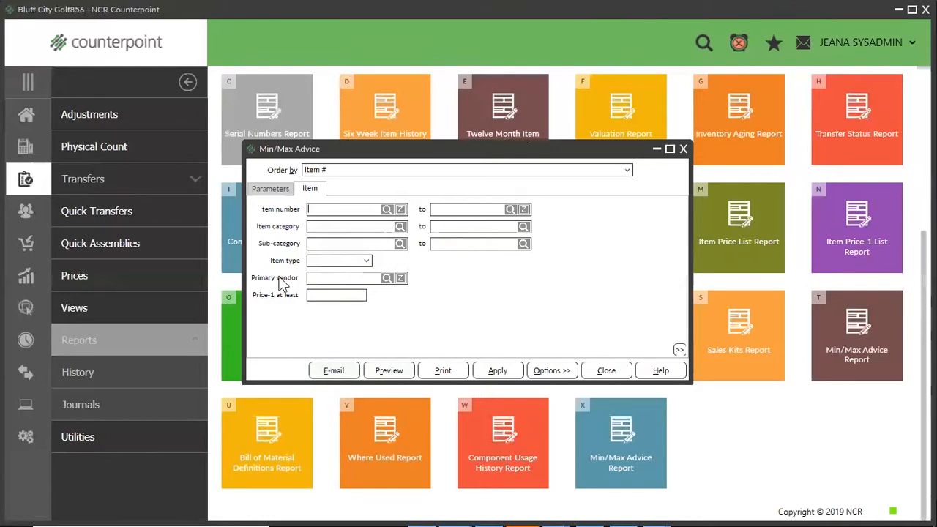
pyautogui.click(360, 229)
pyautogui.rightClick(475, 288)
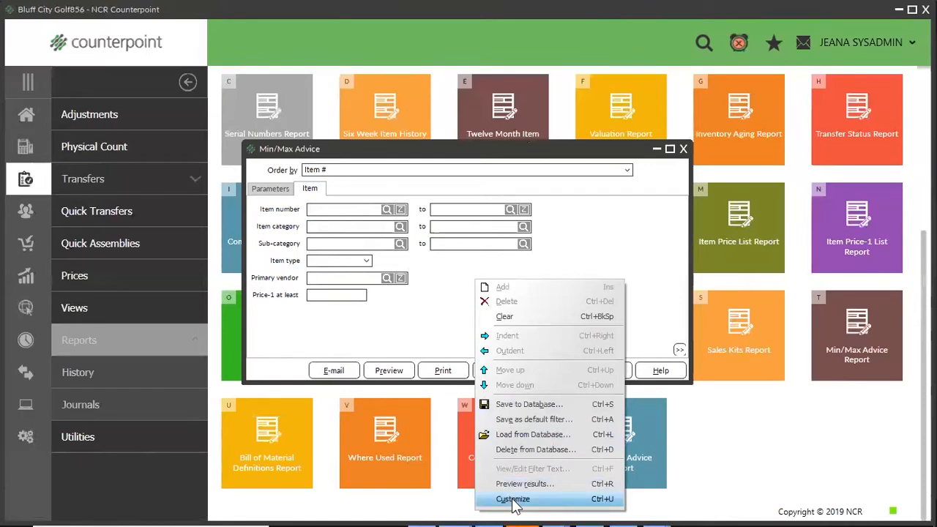
pyautogui.click(374, 299)
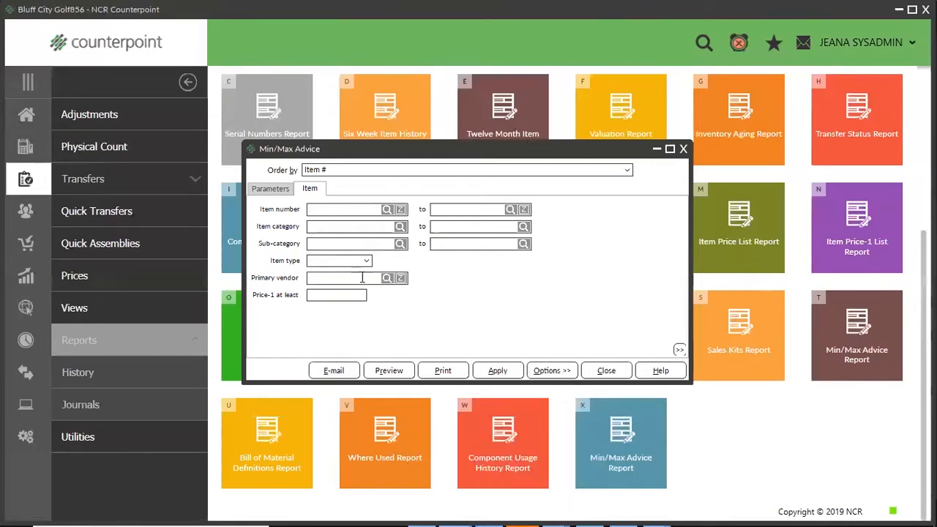
# Filter the report to primary vendor ADAMS and preview it.
pyautogui.click(387, 279)
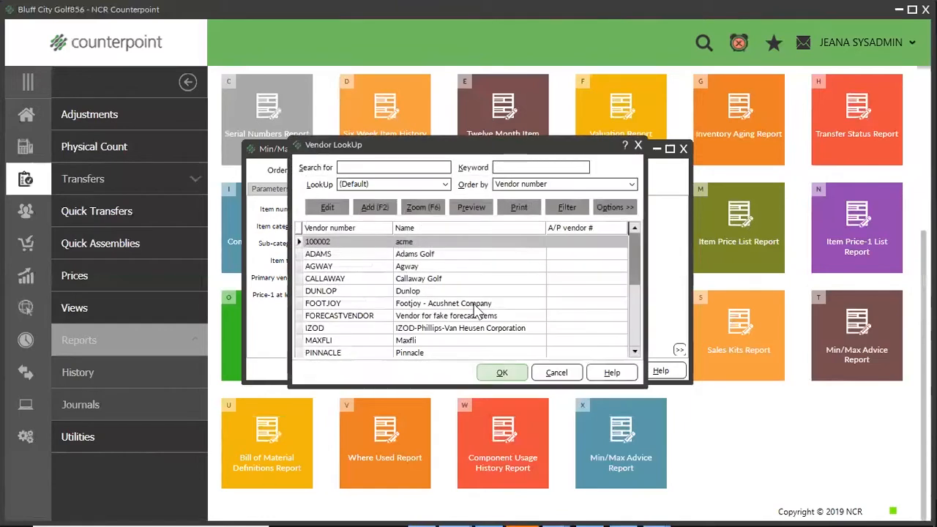
pyautogui.click(490, 255)
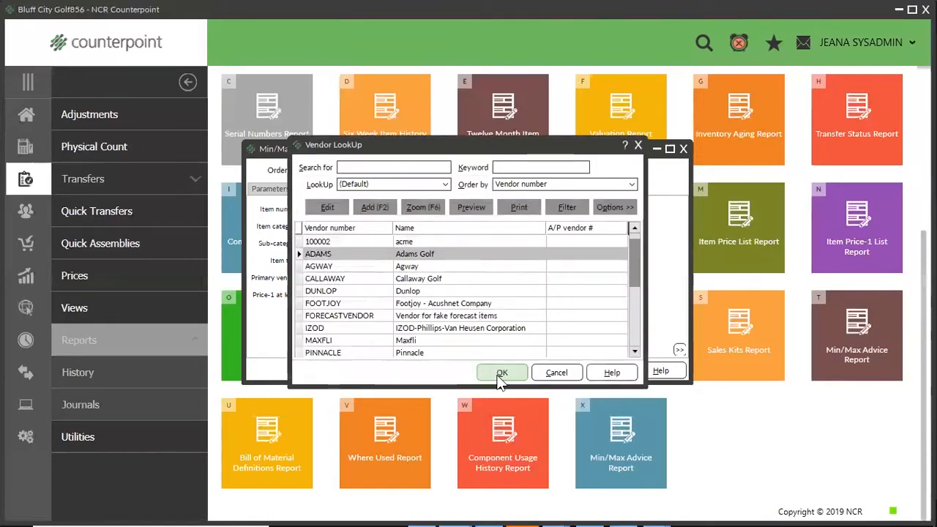
pyautogui.click(499, 372)
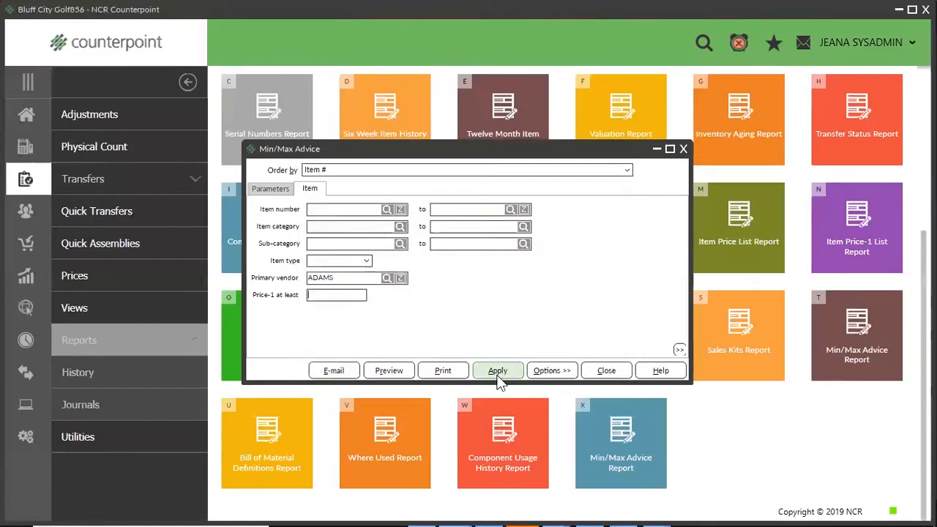
pyautogui.click(381, 371)
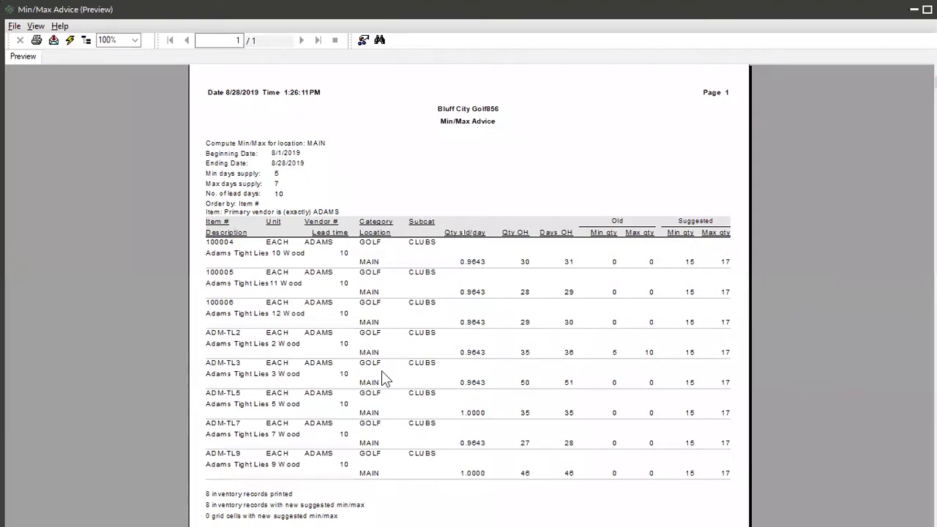
# Examine item 100004 in the preview, from its description, vendor and category through daily sales, stock on hand, and old and suggested min/max quantities.
pyautogui.click(224, 243)
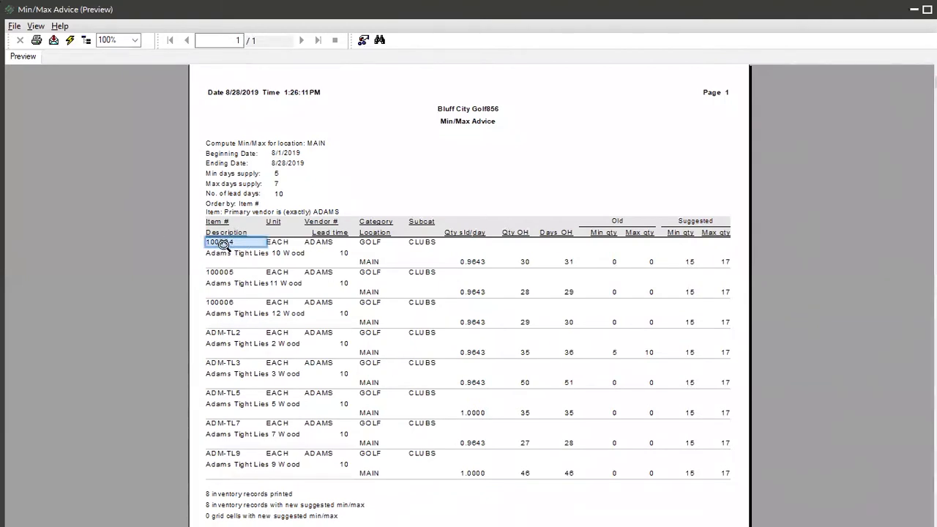
pyautogui.click(229, 253)
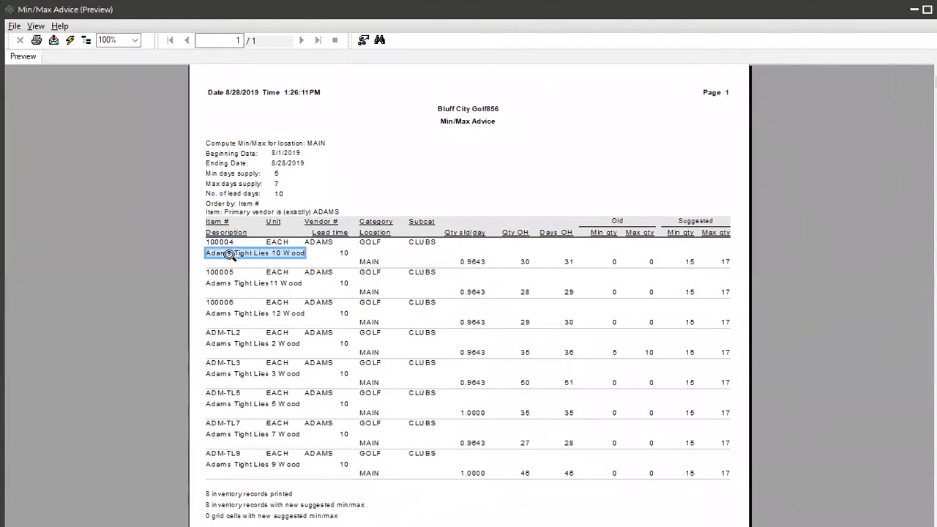
pyautogui.click(274, 243)
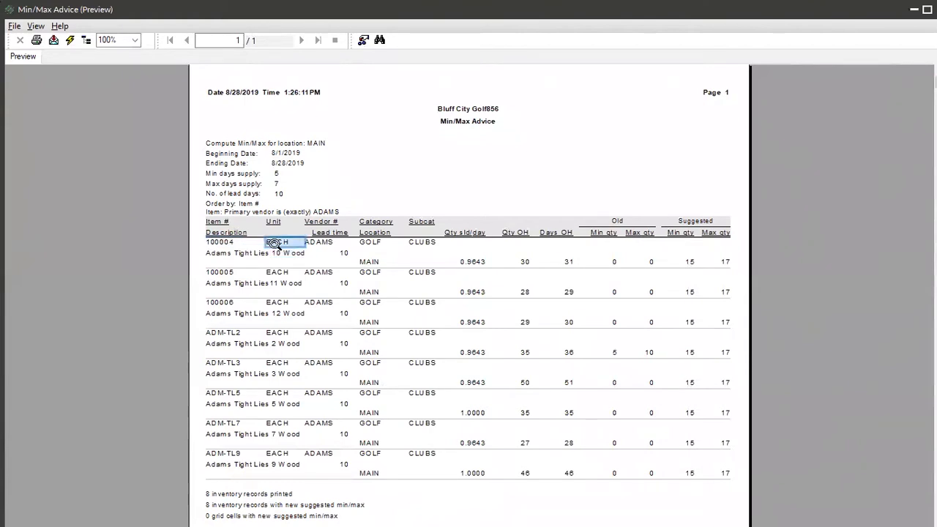
pyautogui.click(324, 242)
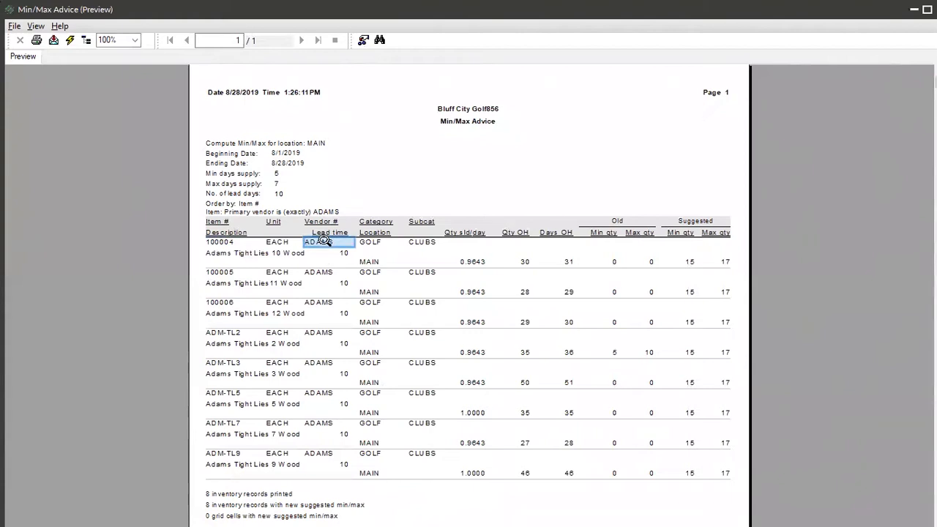
pyautogui.click(375, 244)
pyautogui.click(415, 245)
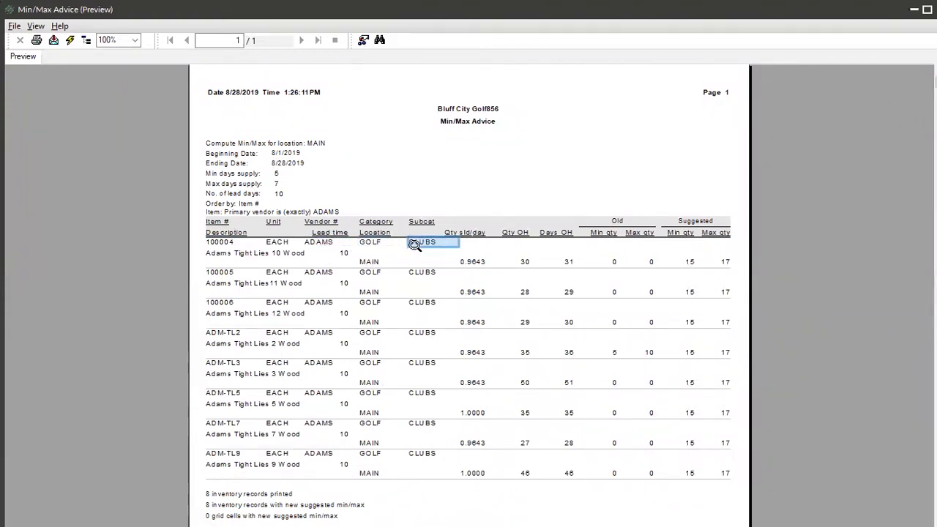
pyautogui.click(473, 232)
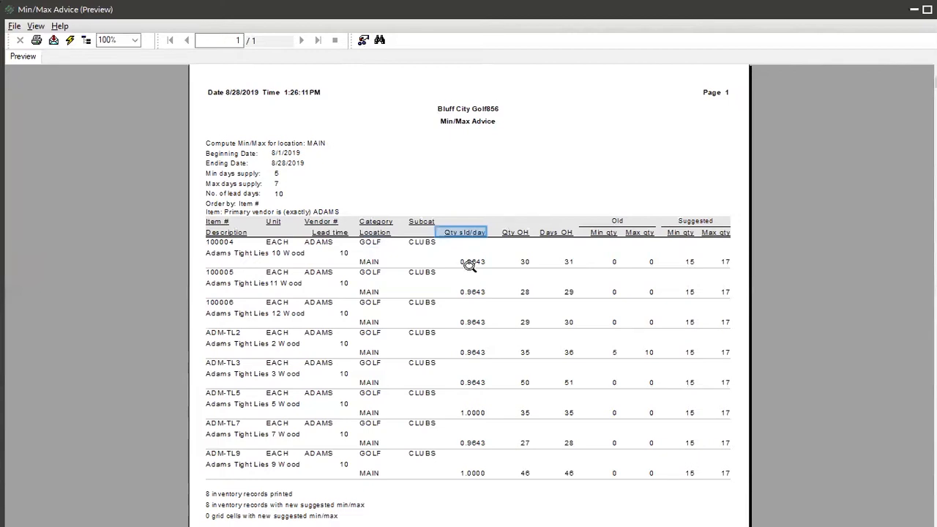
pyautogui.click(470, 263)
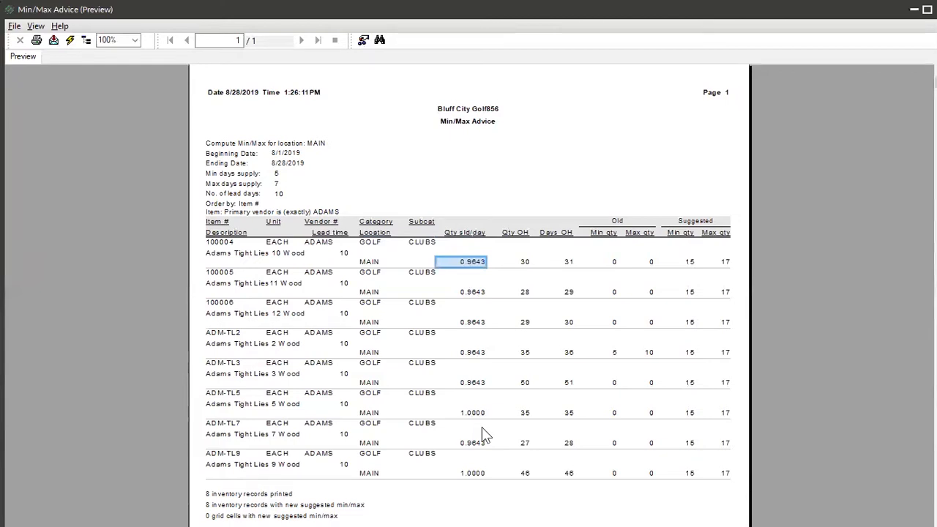
pyautogui.click(524, 262)
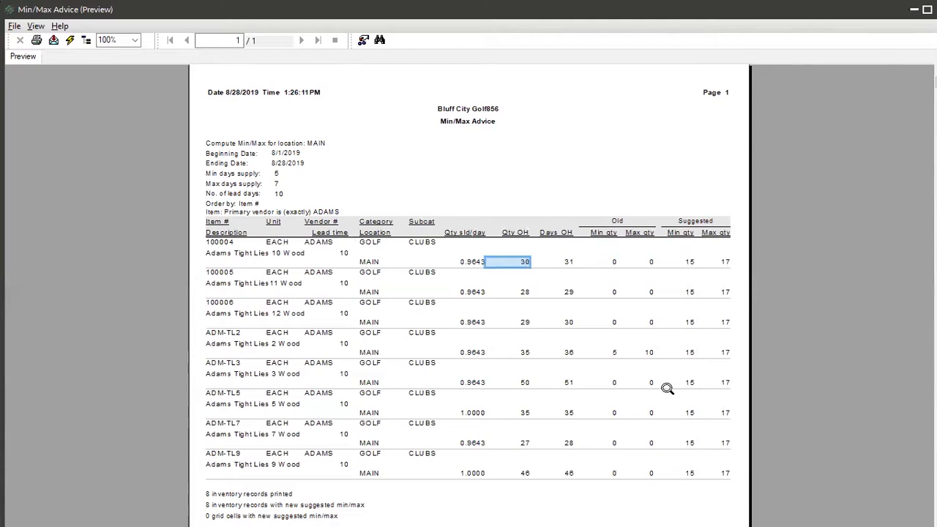
pyautogui.click(570, 262)
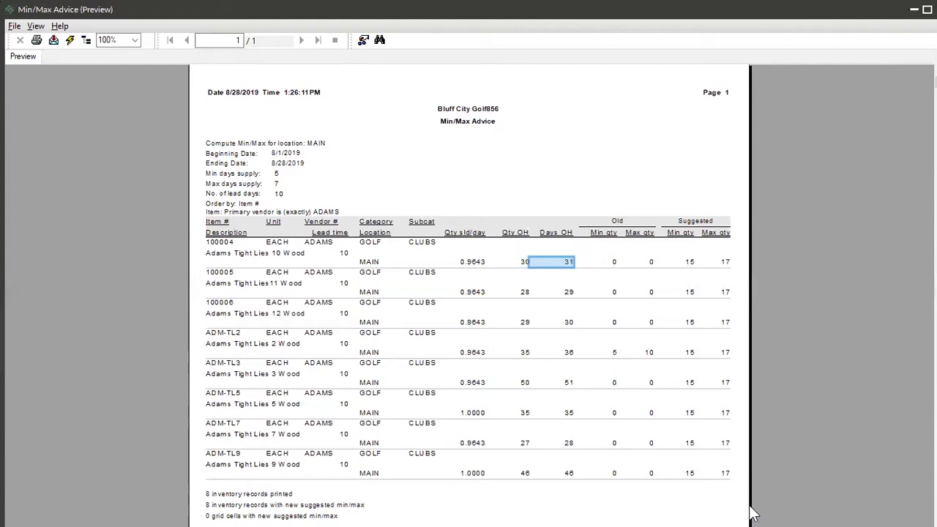
pyautogui.click(614, 264)
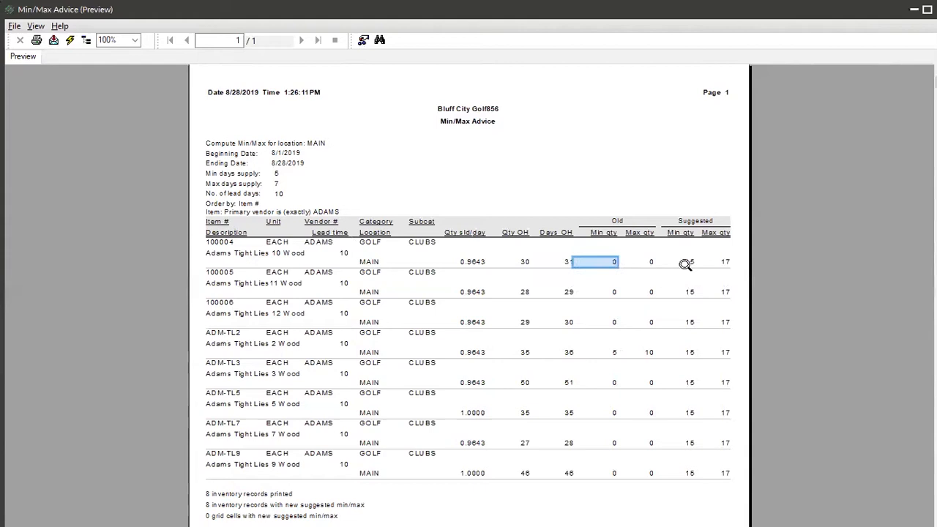
pyautogui.click(647, 262)
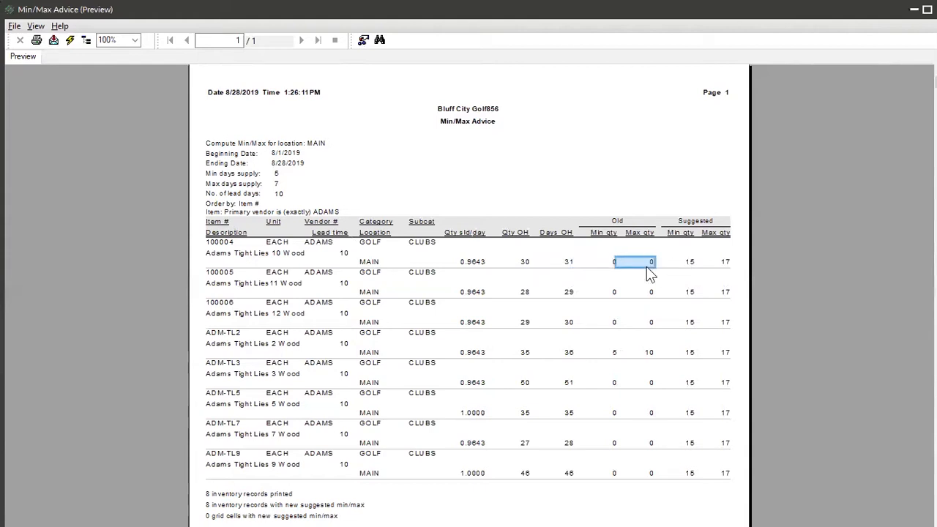
pyautogui.click(693, 261)
pyautogui.click(721, 262)
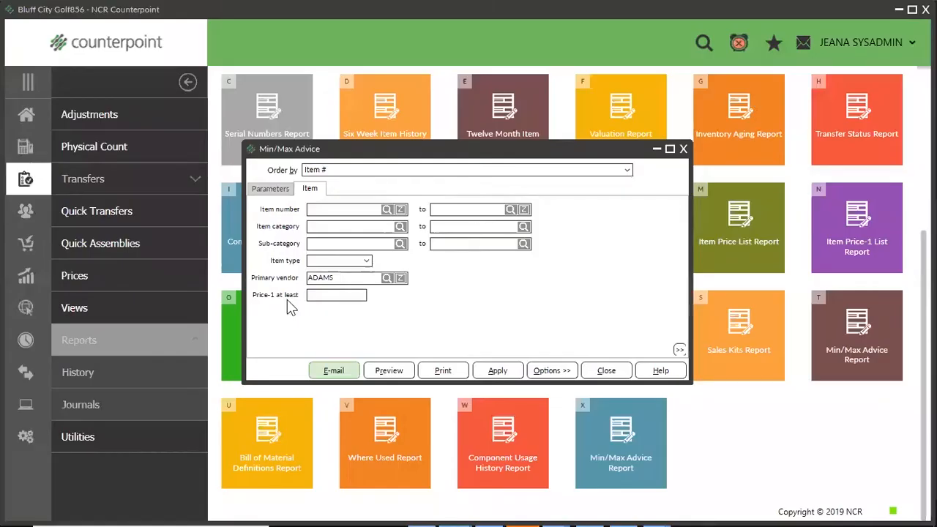
# Change the report's end date to 8/27/2019 and preview the report again.
pyautogui.click(269, 189)
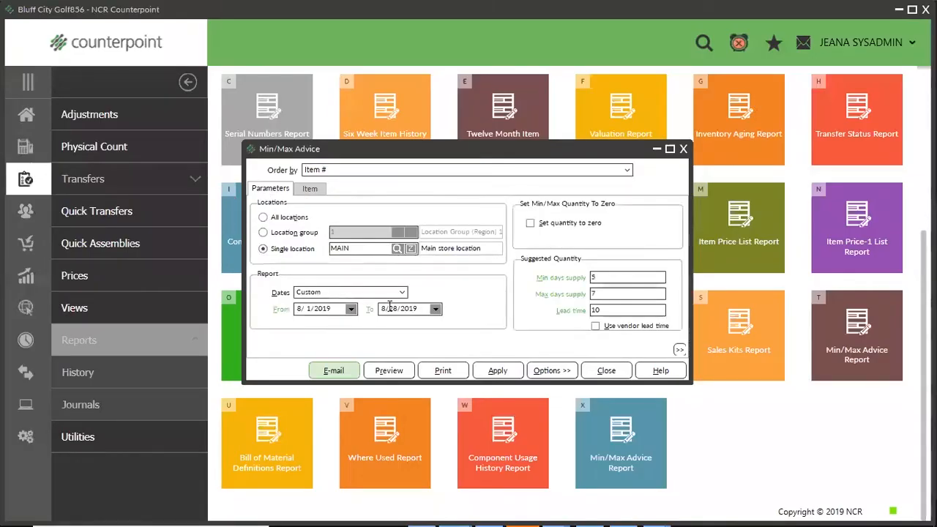
pyautogui.moveTo(411, 309); pyautogui.dragTo(397, 308)
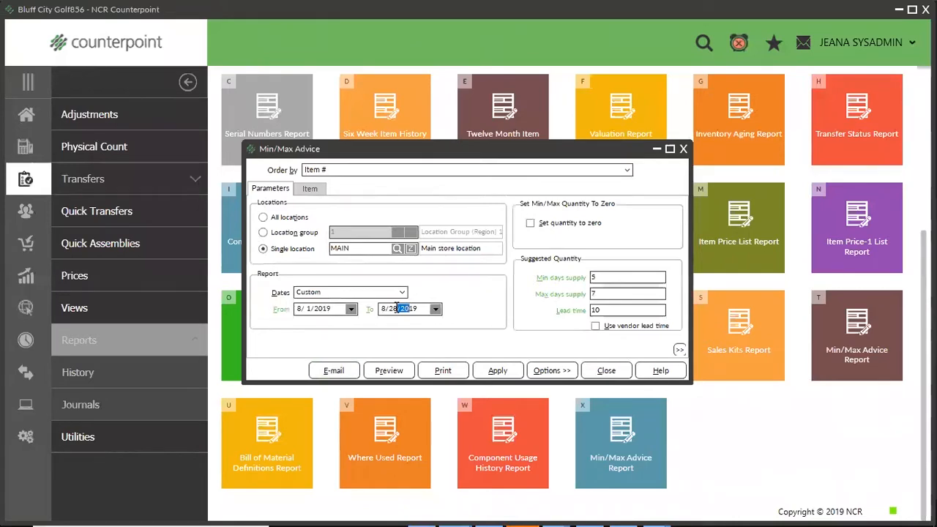
pyautogui.press('Down')
pyautogui.click(392, 369)
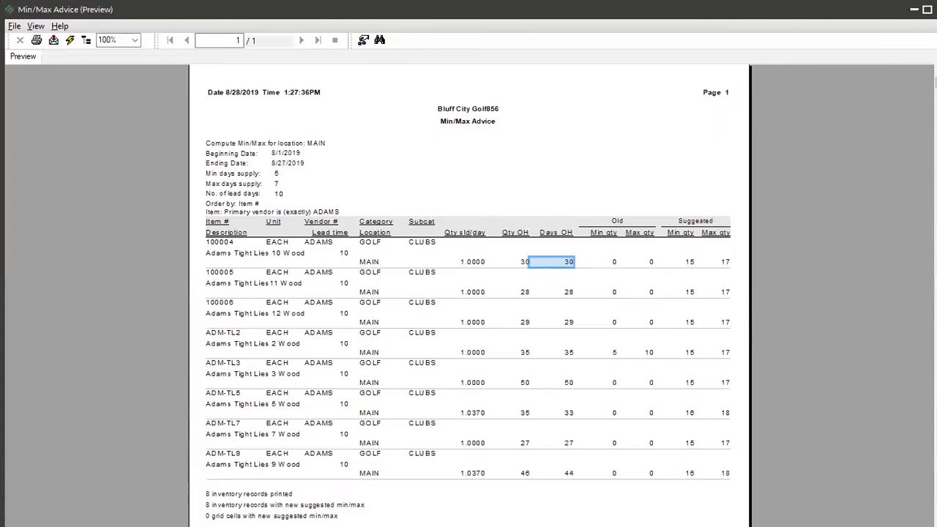
# Close the preview, apply the suggested min/max quantities to the selected items, and close the Min/Max Advice report.
pyautogui.click(936, 9)
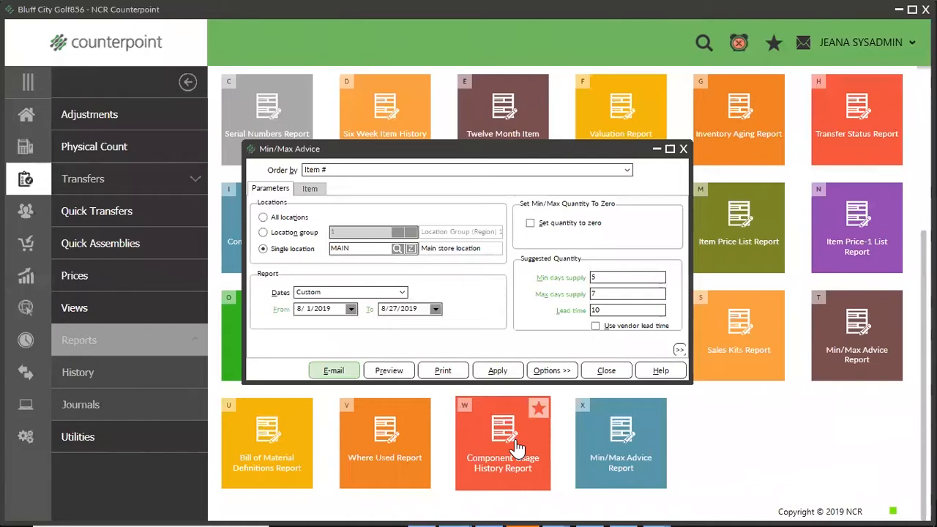
pyautogui.click(491, 372)
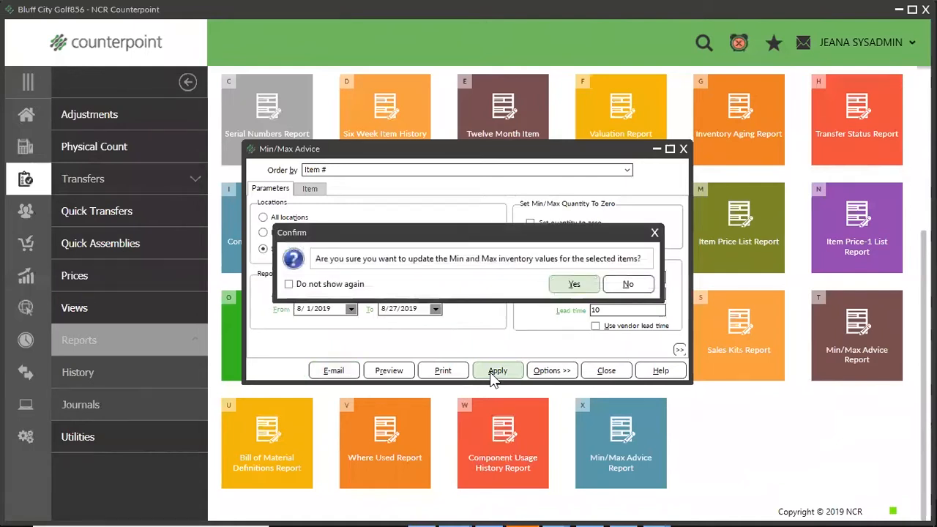
pyautogui.click(573, 285)
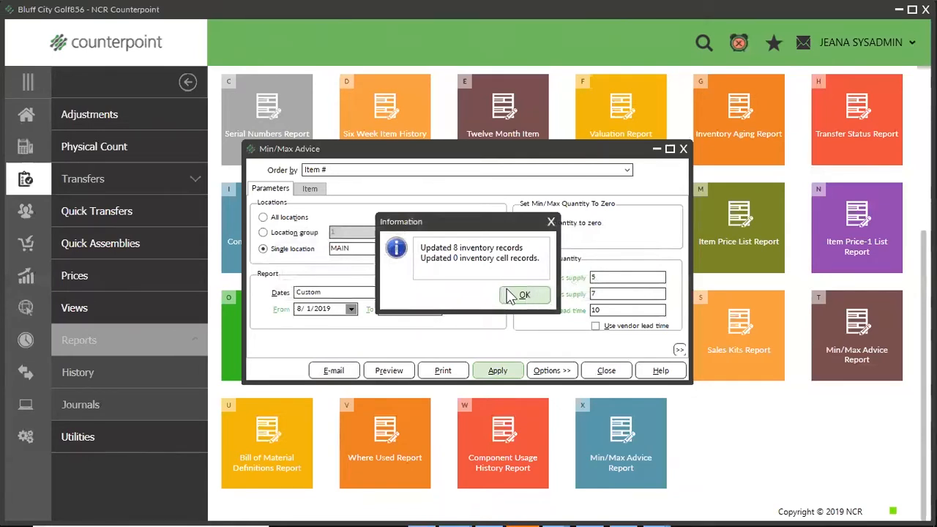
pyautogui.click(513, 296)
pyautogui.click(684, 150)
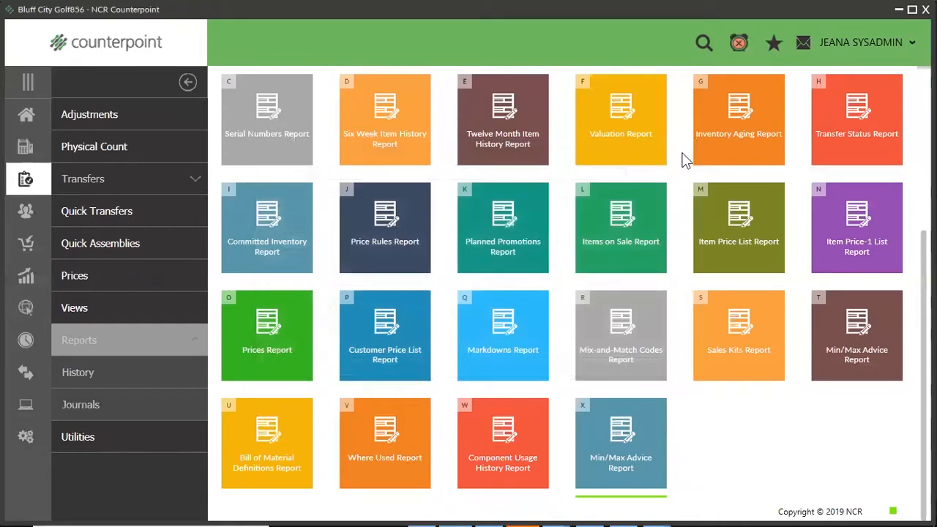
# Bring up item ADM-TL2 in the inventory items and open its inventory record for the MAIN location.
pyautogui.click(18, 119)
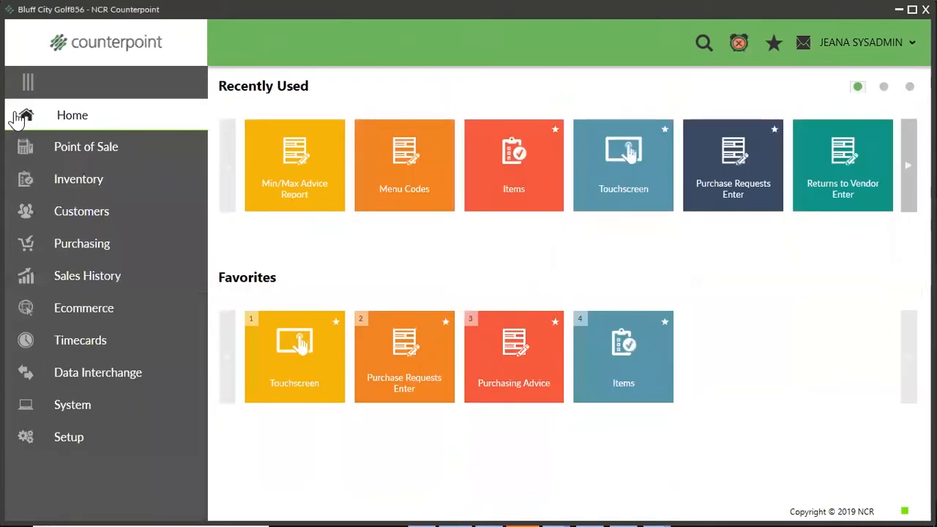
pyautogui.click(55, 180)
pyautogui.click(262, 166)
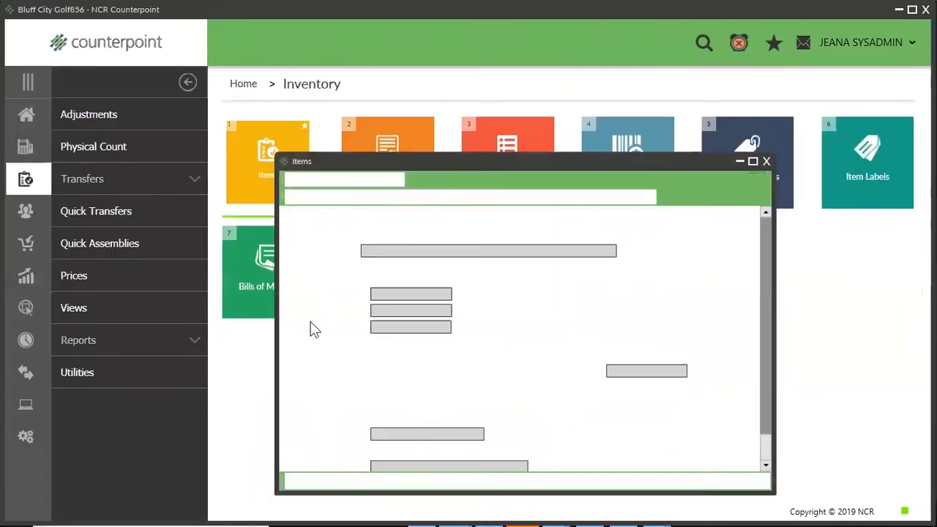
pyautogui.write('ADM-TL2')
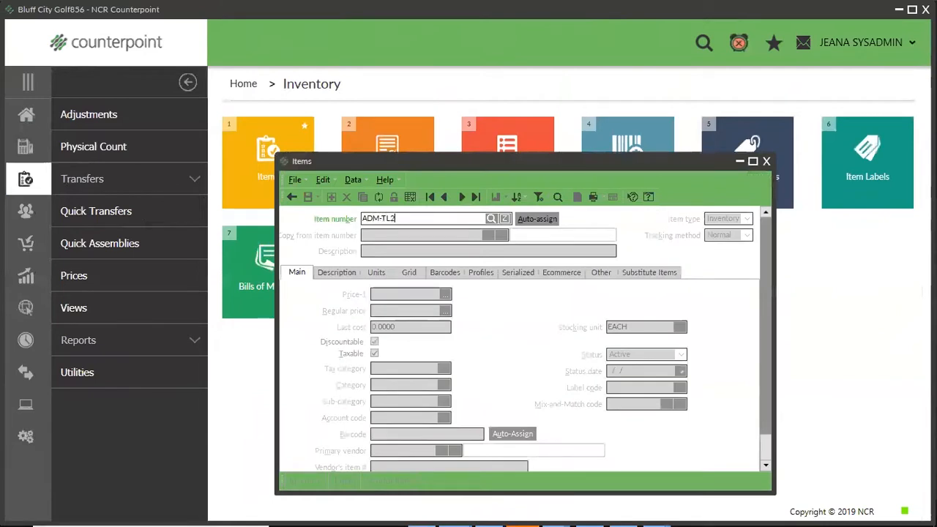
pyautogui.press('Tab')
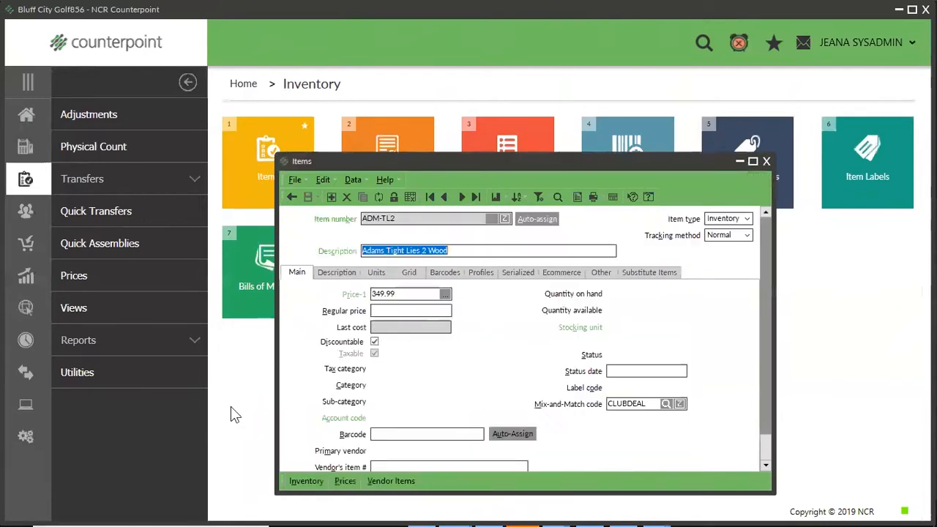
pyautogui.click(306, 474)
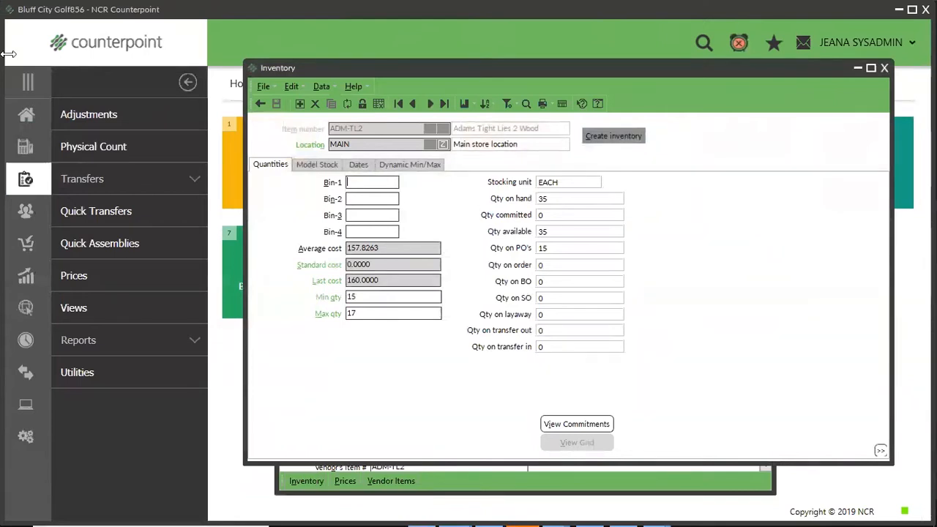
# Set ADM-TL2's minimum quantity to 40 and maximum to 50, save the inventory record, and close the item.
pyautogui.click(377, 300)
pyautogui.moveTo(377, 300); pyautogui.dragTo(208, 307)
pyautogui.write('40')
pyautogui.press('Tab')
pyautogui.write('50')
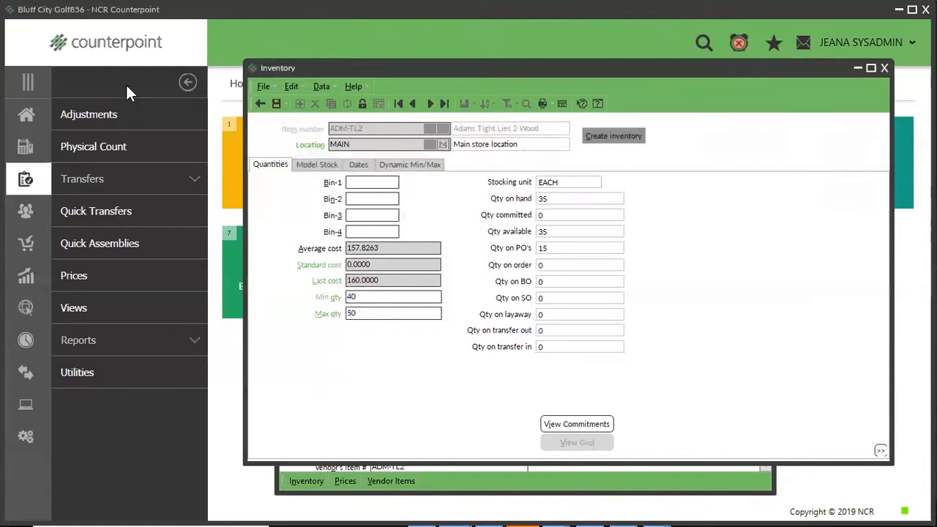
pyautogui.click(277, 104)
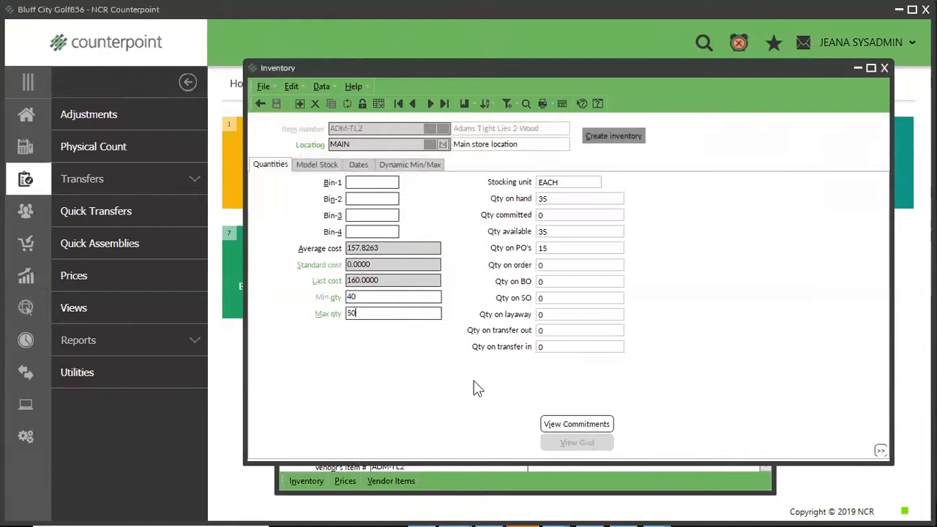
pyautogui.click(885, 67)
pyautogui.click(767, 161)
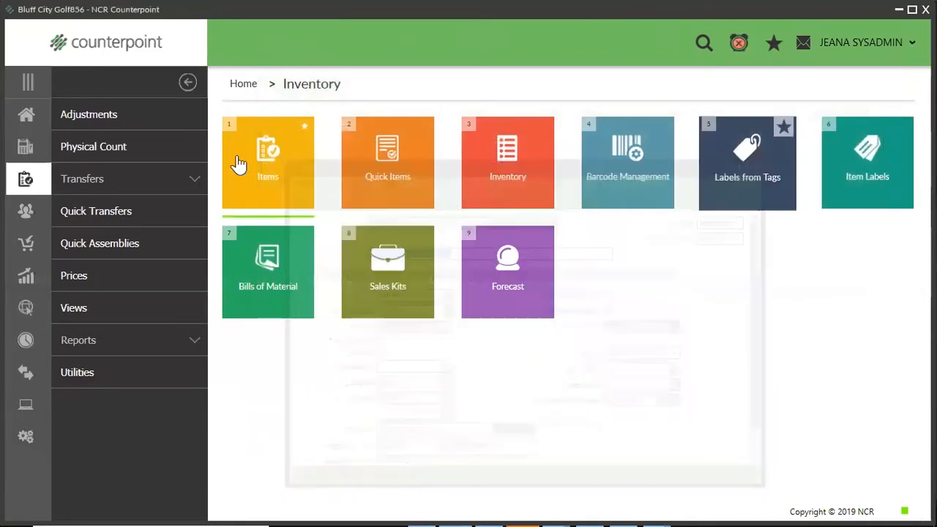
# Start a new purchase request with an auto-assigned number for vendor ADAMS.
pyautogui.click(25, 114)
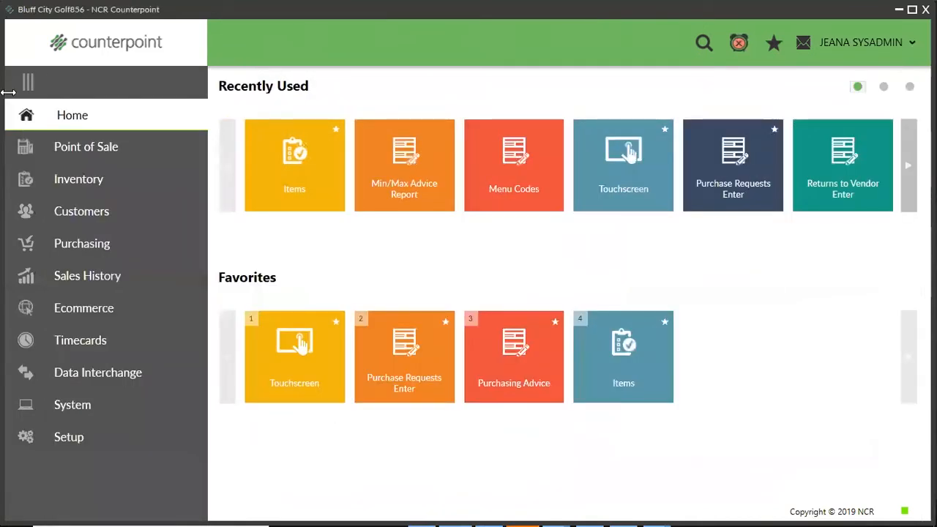
pyautogui.click(81, 249)
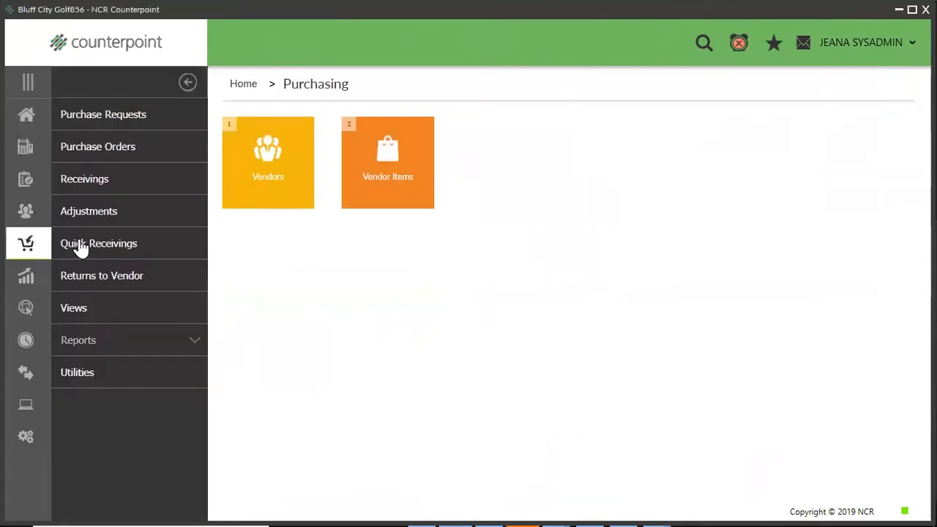
pyautogui.click(100, 117)
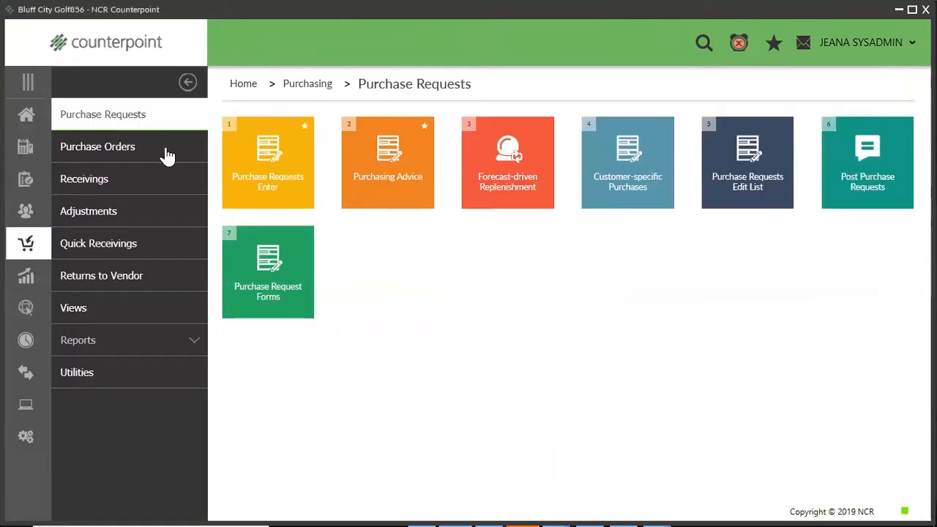
pyautogui.click(245, 180)
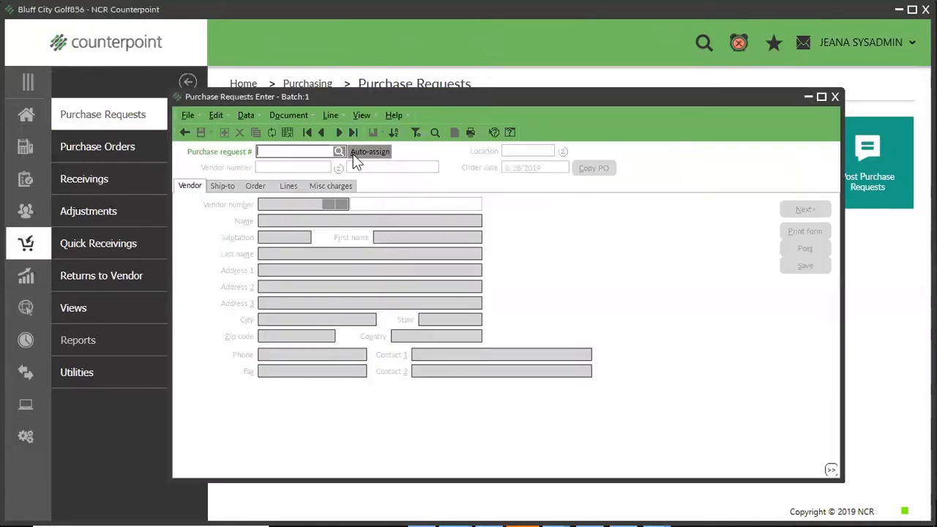
pyautogui.click(356, 151)
pyautogui.write('ADAMS')
pyautogui.press('Tab')
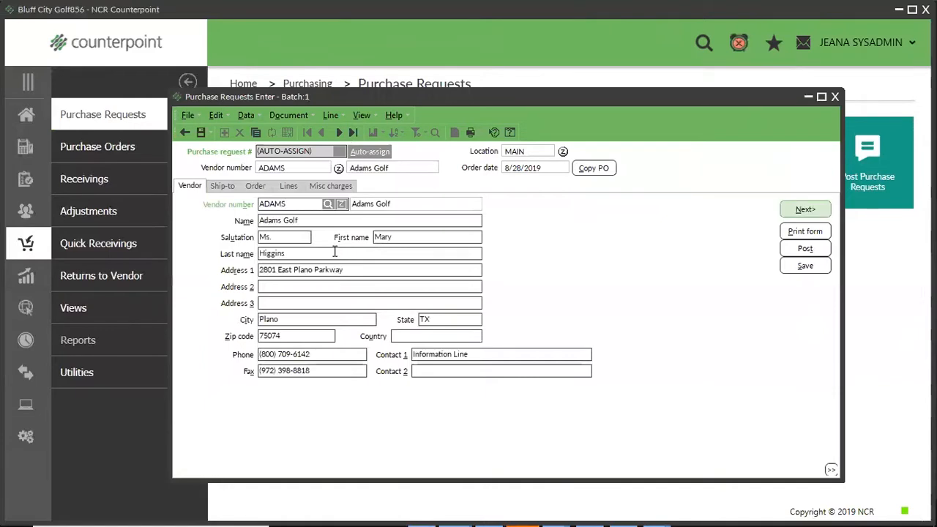
# Save the purchase request and start adding items to its lines with Maximum as the suggested quantity calculation method.
pyautogui.click(290, 188)
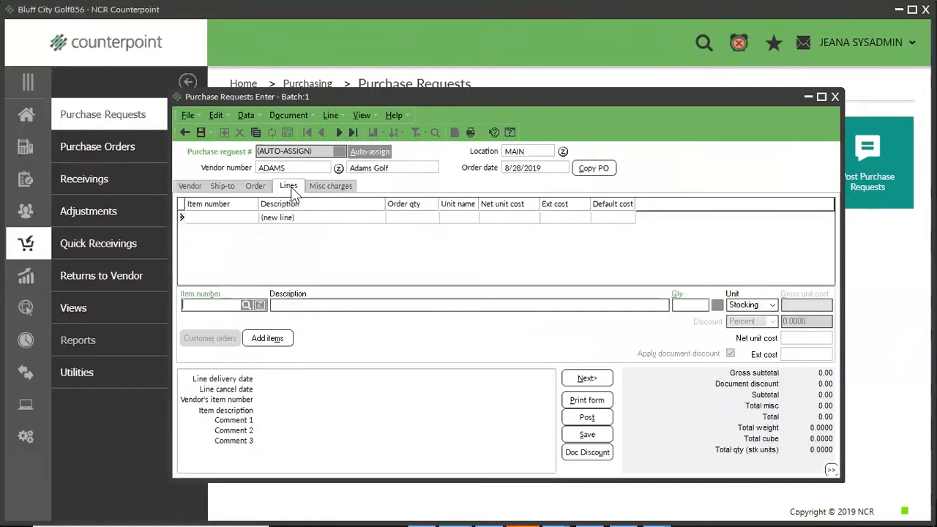
pyautogui.click(268, 339)
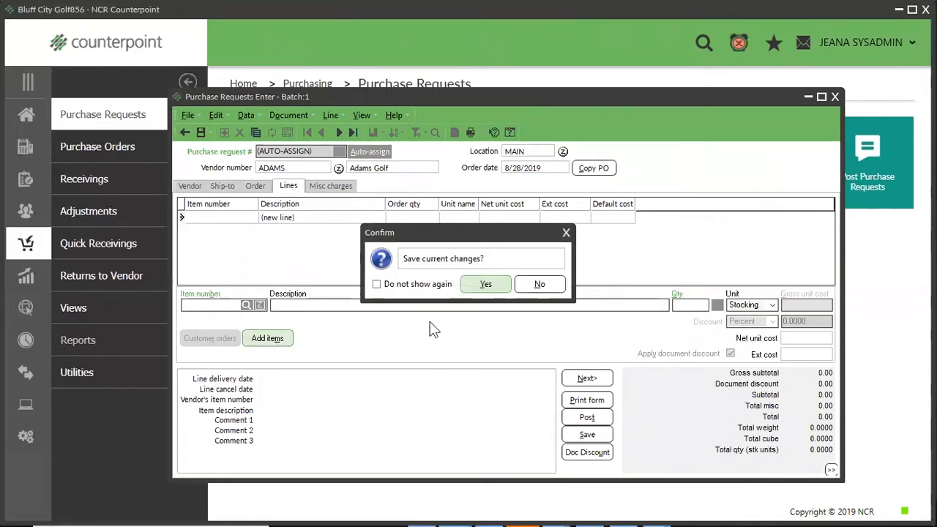
pyautogui.click(490, 285)
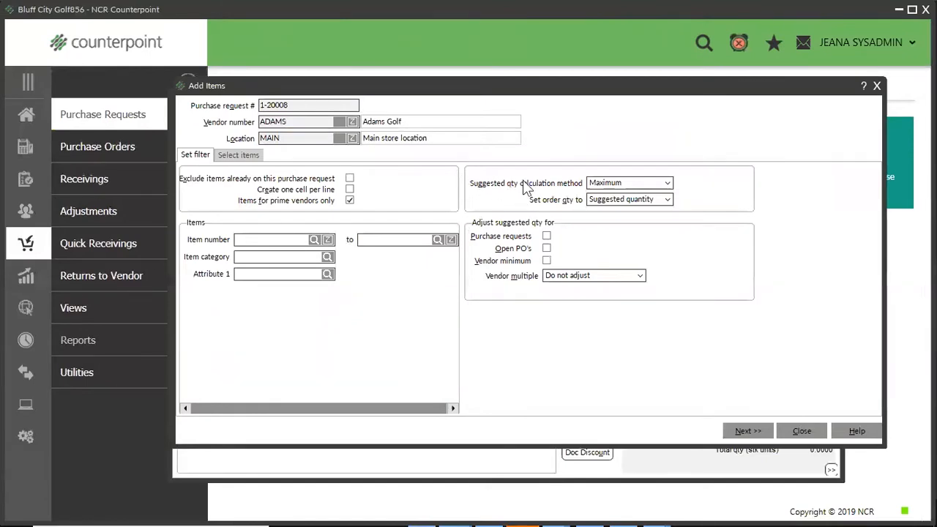
pyautogui.click(668, 185)
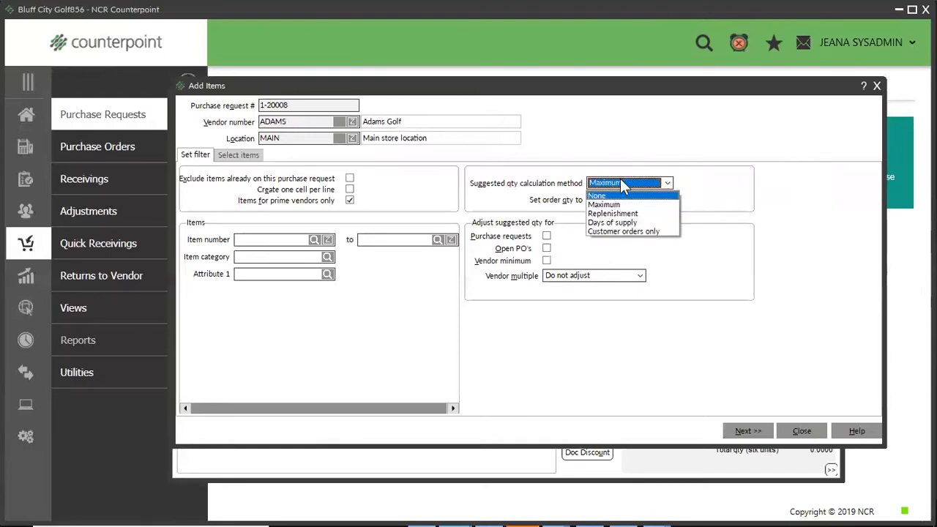
pyautogui.click(611, 205)
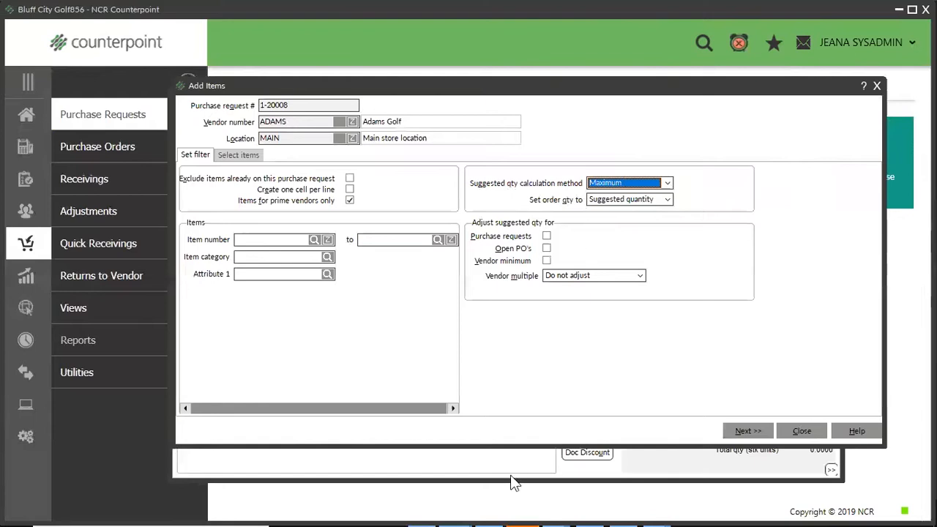
# Try adjusting the suggested quantities for purchase requests and open POs, and turn both adjustments off again.
pyautogui.click(546, 236)
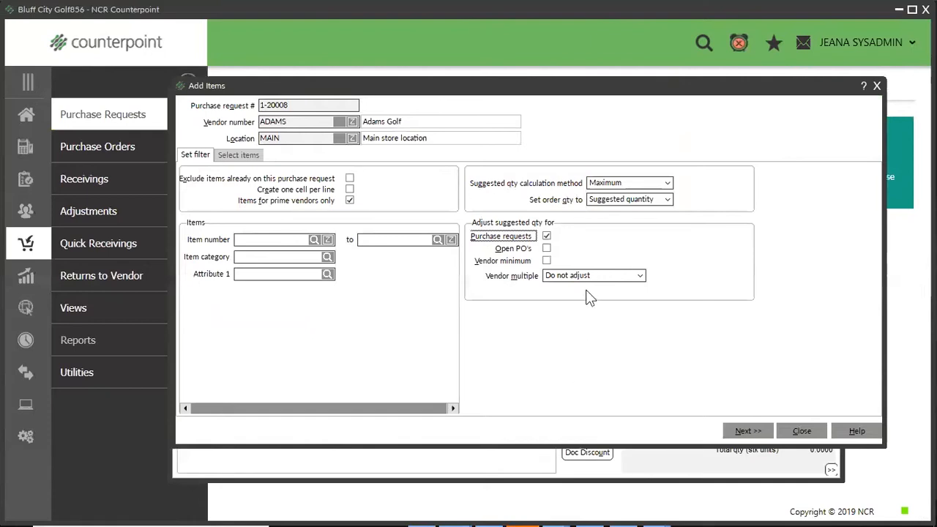
pyautogui.click(547, 248)
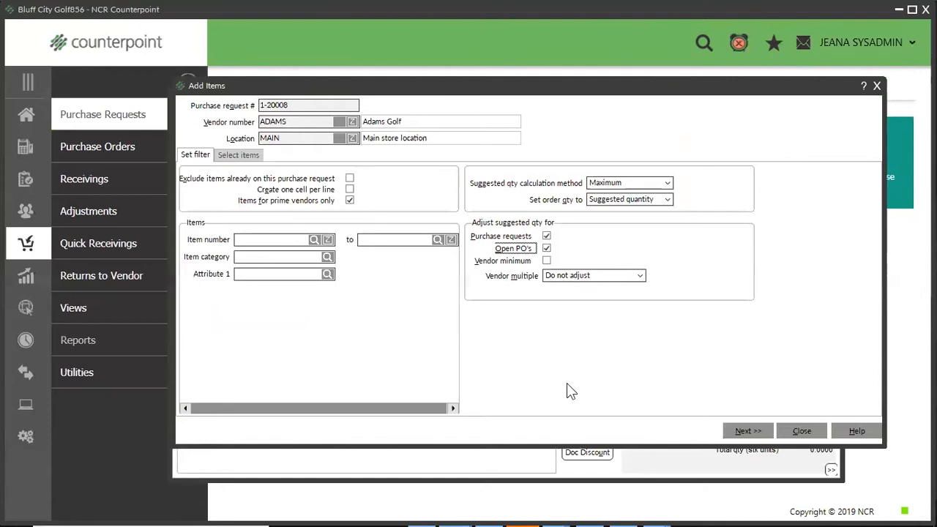
pyautogui.click(547, 248)
pyautogui.click(547, 235)
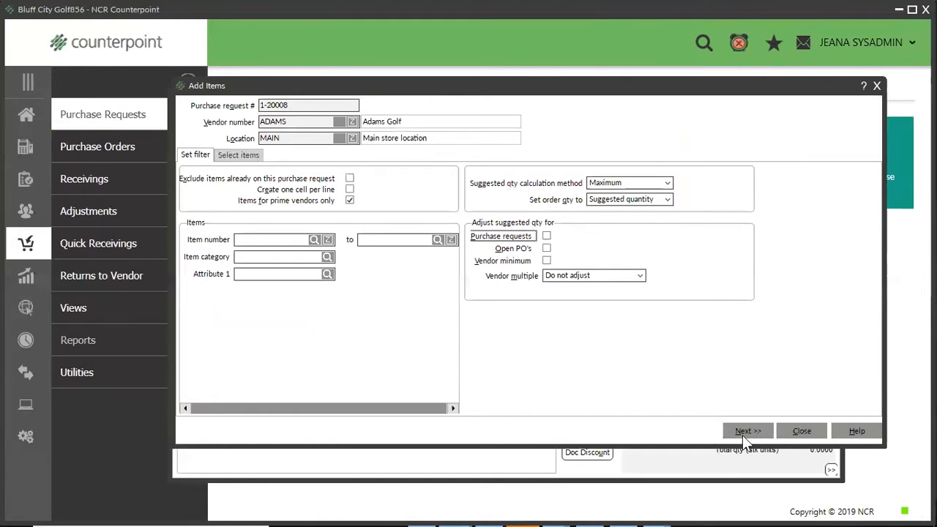
# Select all suggested items, set the order quantity of ADM-VMI to 50, and add the lines to the purchase request.
pyautogui.click(233, 157)
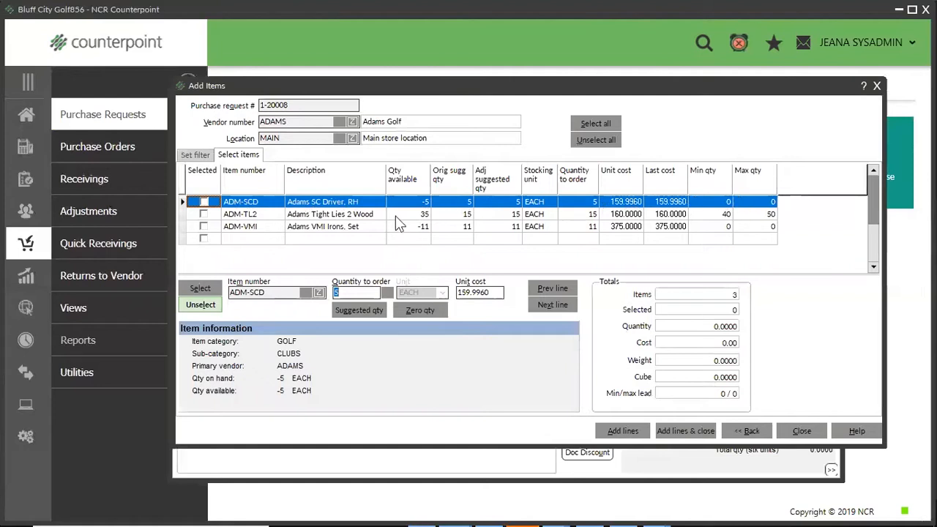
pyautogui.click(420, 215)
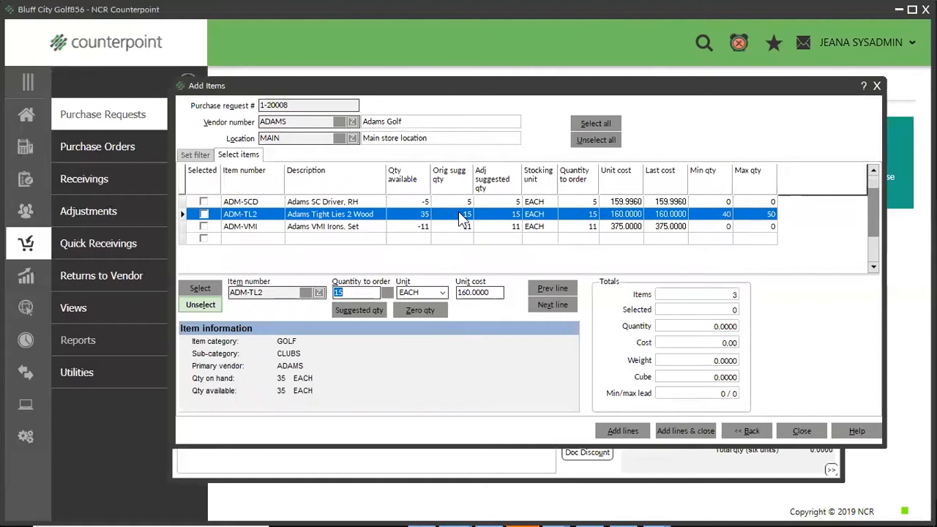
pyautogui.click(405, 226)
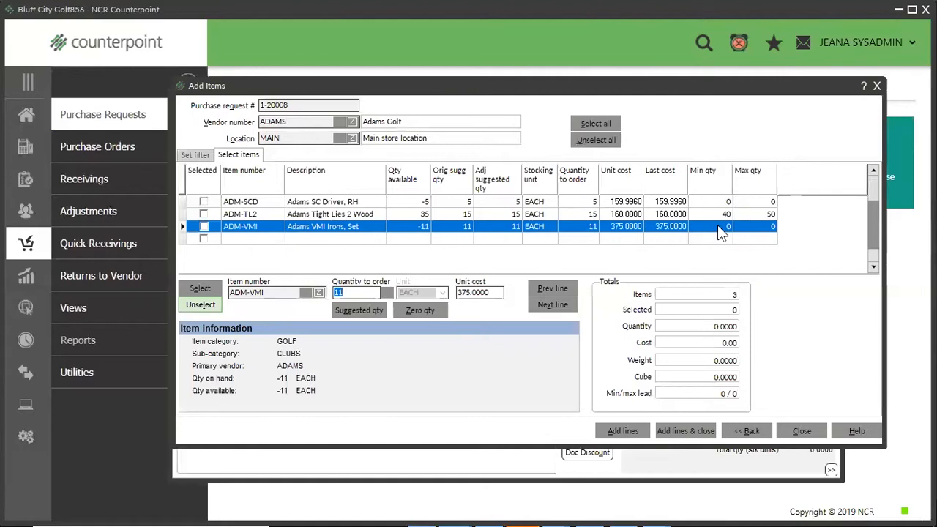
pyautogui.click(602, 122)
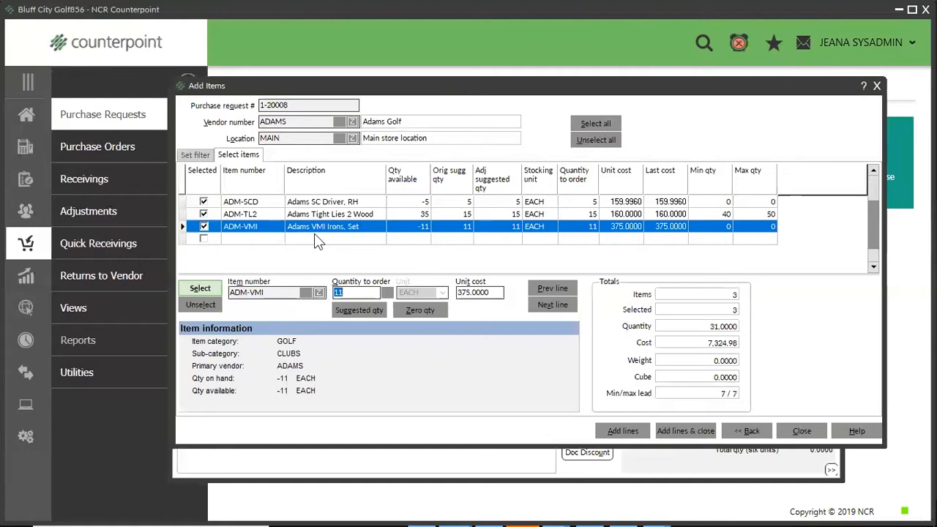
pyautogui.write('50')
pyautogui.click(690, 429)
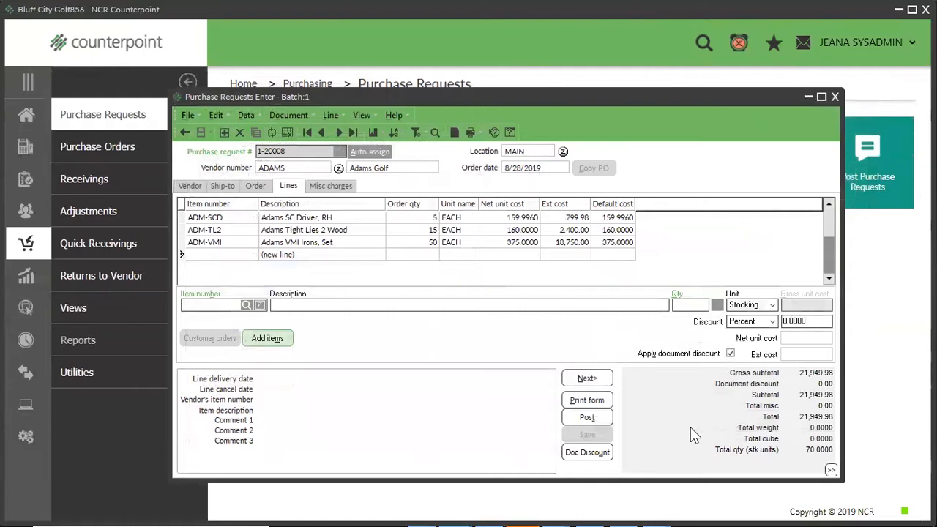
# Change the order quantity of the ADM-SCD line to 4 and close the purchase request.
pyautogui.click(412, 219)
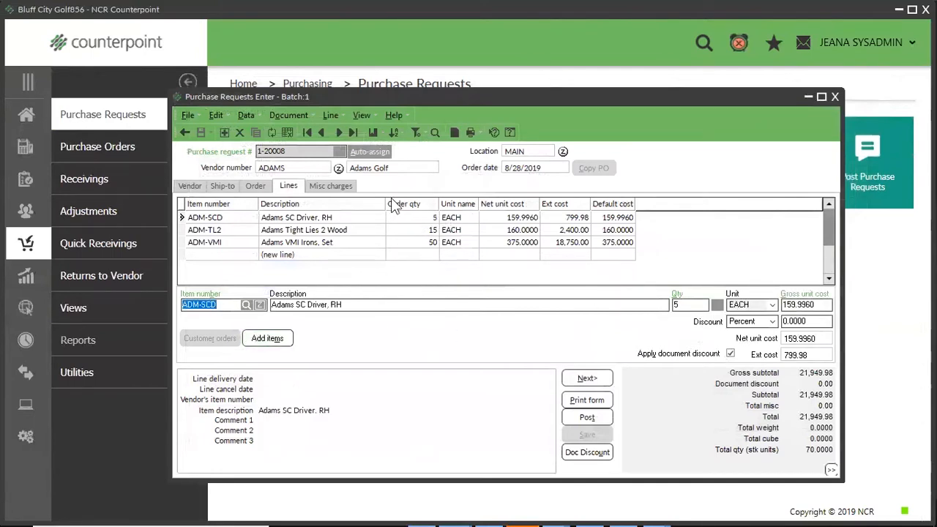
pyautogui.click(686, 304)
pyautogui.doubleClick(686, 304)
pyautogui.write('4')
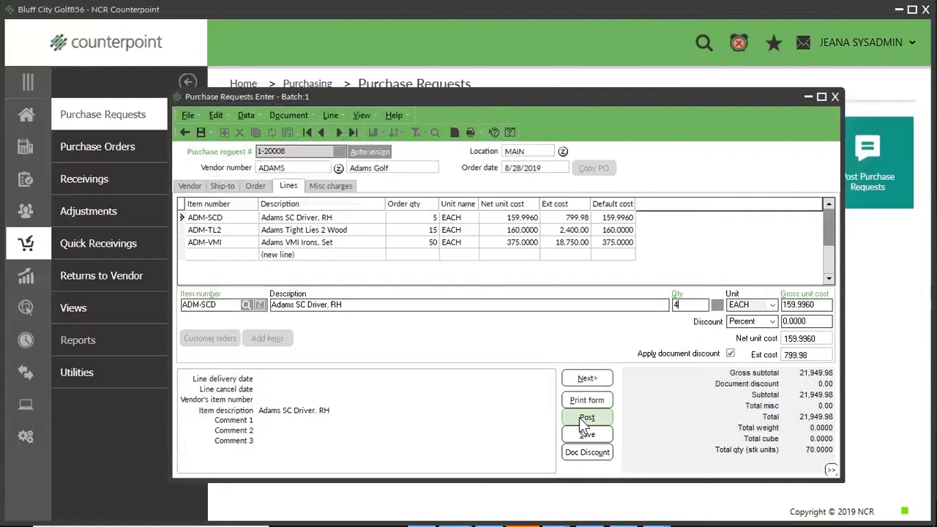
pyautogui.click(834, 99)
pyautogui.click(508, 283)
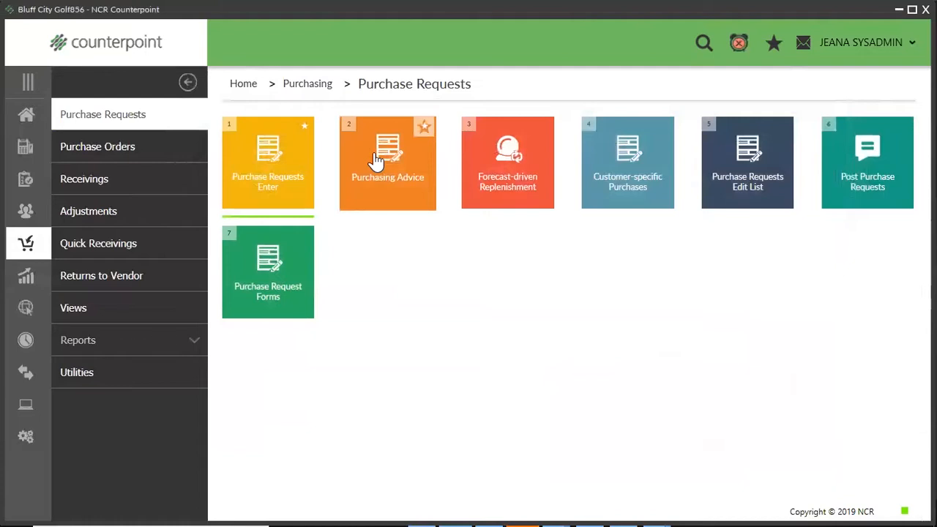
# Open Purchasing Advice and choose the Maximum report.
pyautogui.click(376, 159)
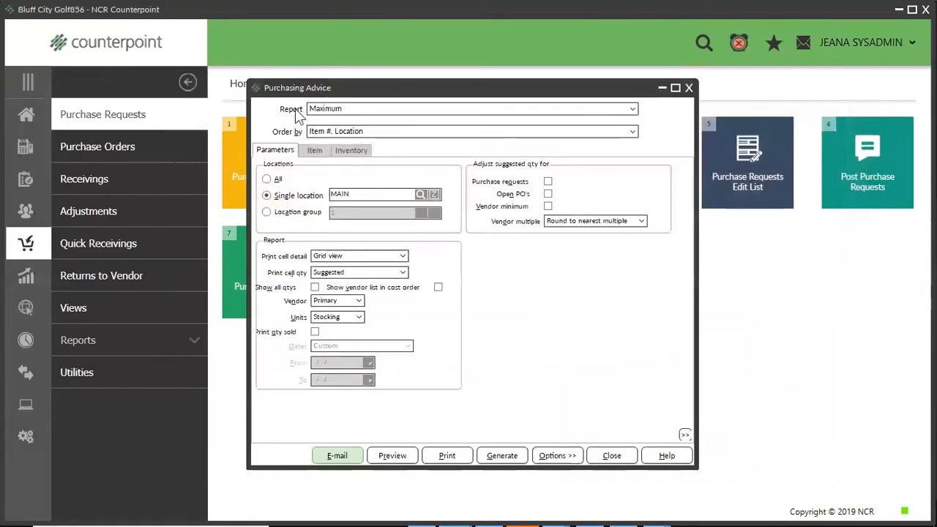
pyautogui.click(392, 109)
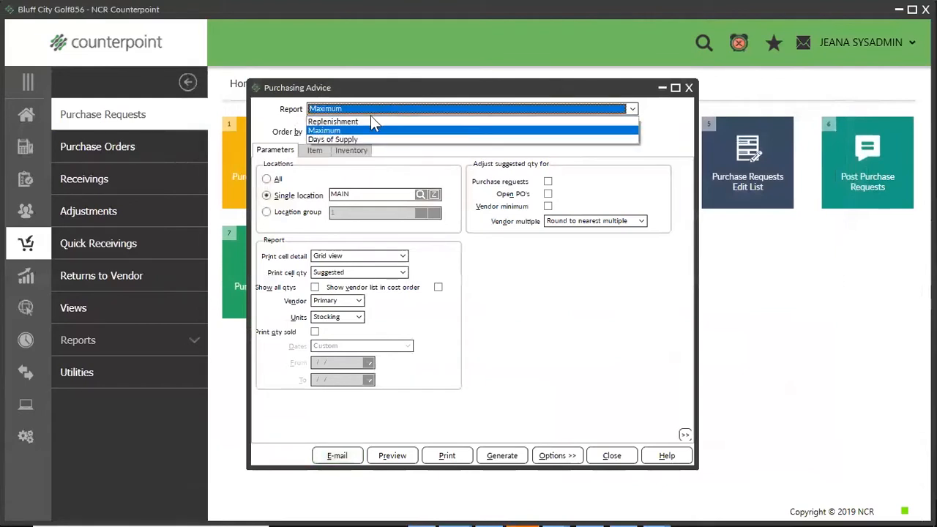
pyautogui.click(331, 131)
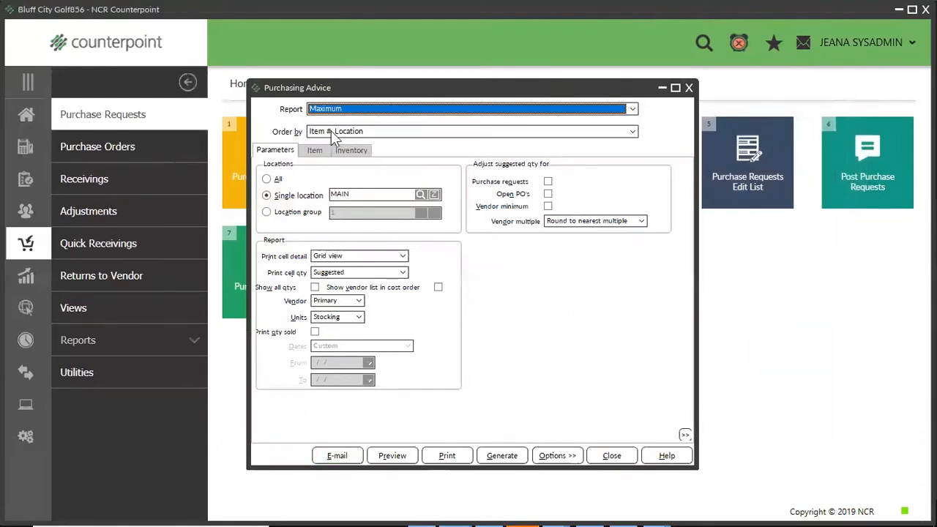
# Try adjusting the suggested quantities in Purchasing Advice for purchase requests and open POs, leaving neither adjustment on.
pyautogui.click(548, 183)
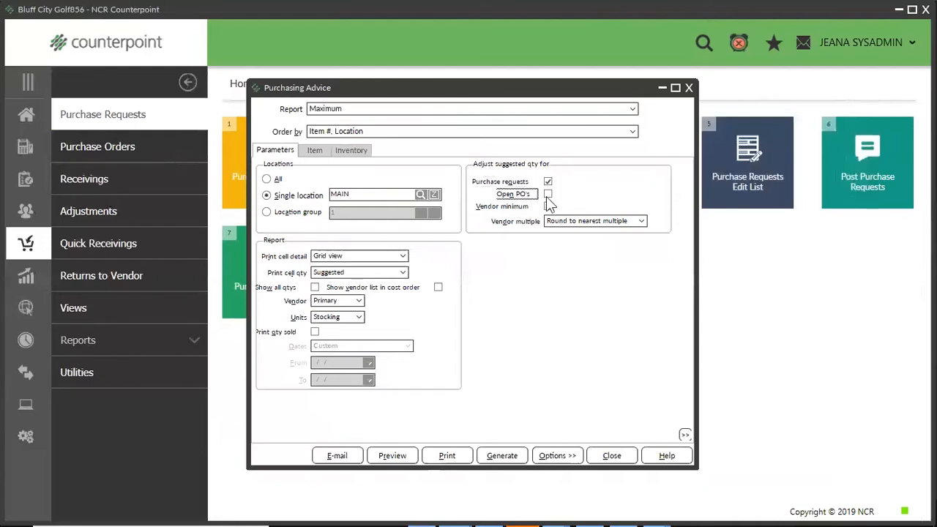
pyautogui.click(548, 180)
pyautogui.click(546, 193)
# Check the item filters, preview the Maximum report, and examine the costs, stock quantities and adjusted quantity of ADM-SCD.
pyautogui.click(313, 150)
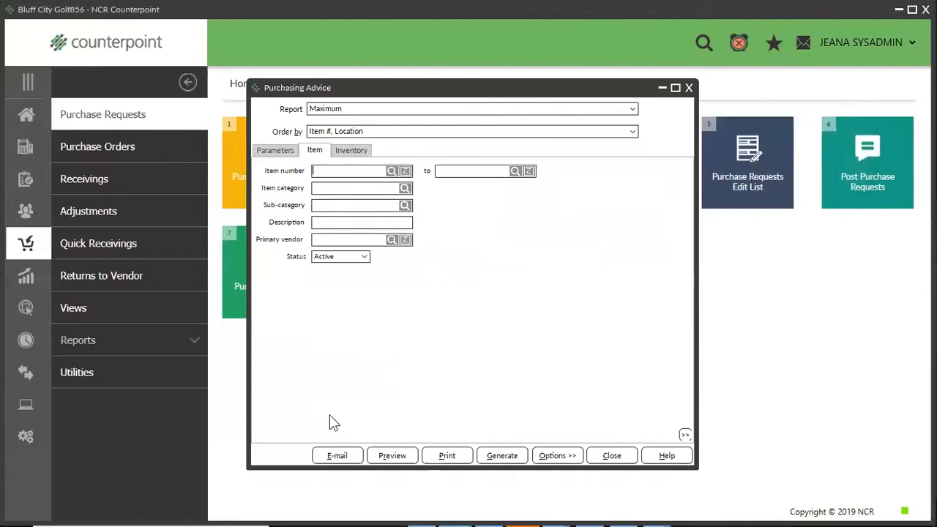
pyautogui.click(385, 456)
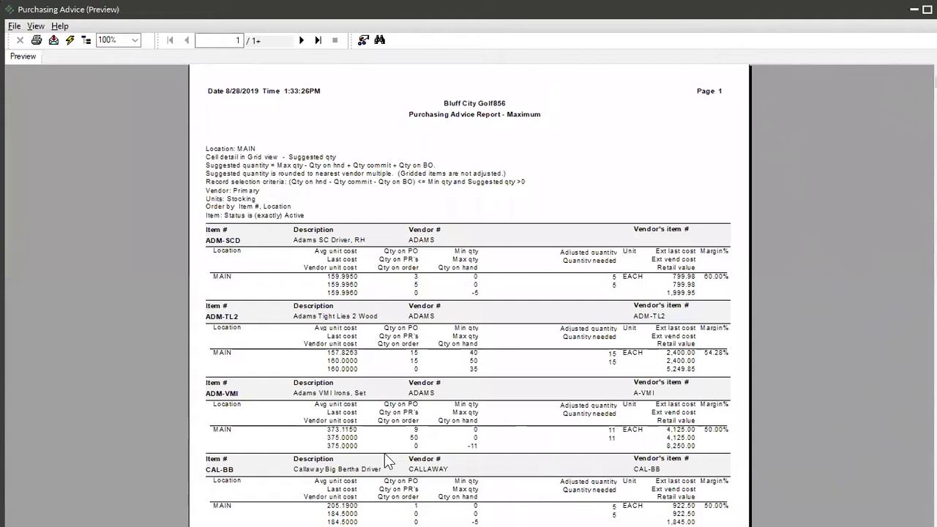
pyautogui.click(229, 240)
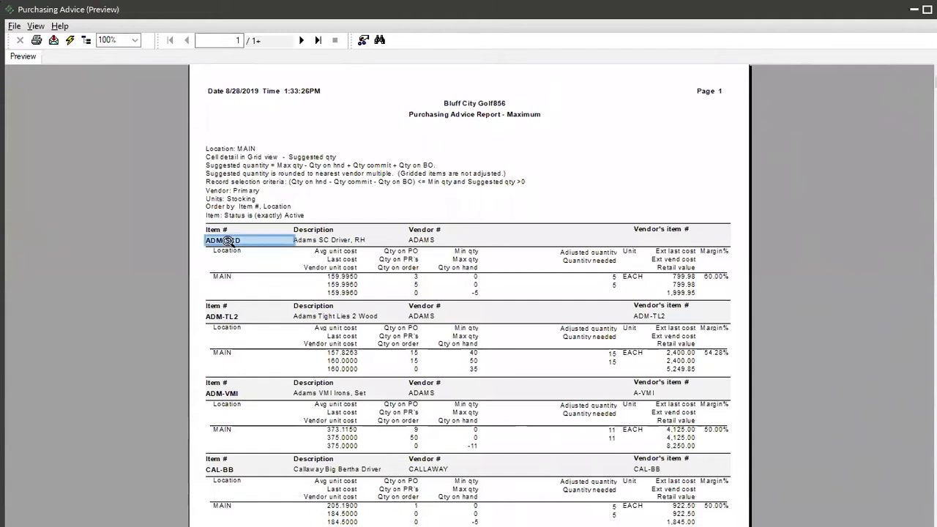
pyautogui.click(308, 241)
pyautogui.click(414, 242)
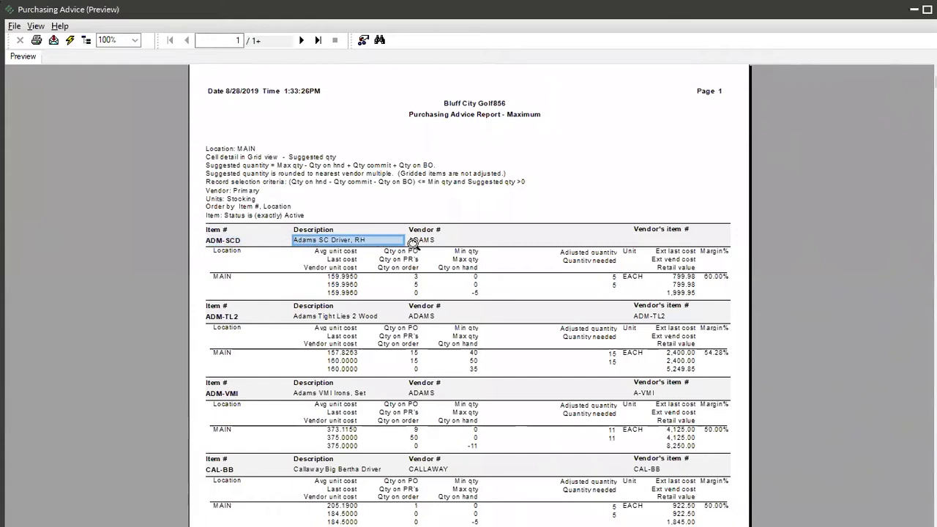
pyautogui.click(344, 279)
pyautogui.click(343, 285)
pyautogui.click(340, 294)
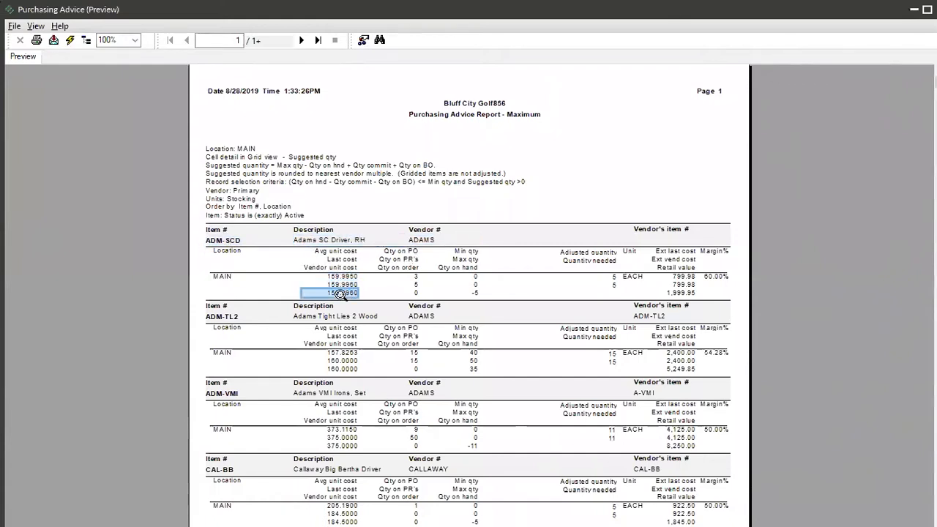
pyautogui.click(417, 277)
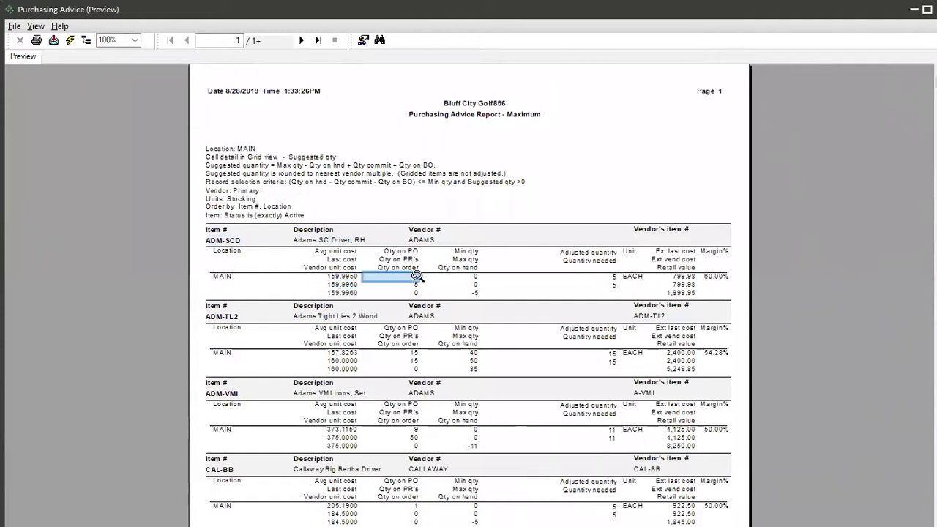
pyautogui.click(417, 286)
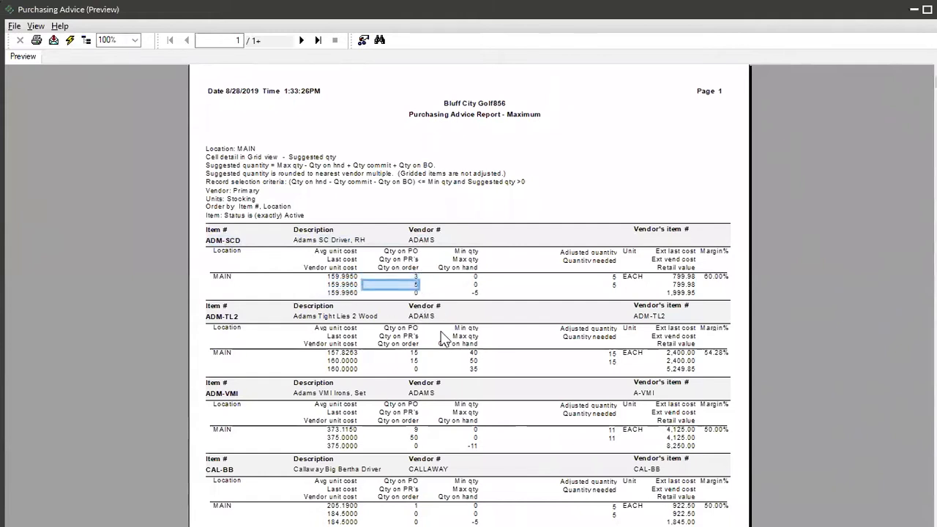
pyautogui.click(410, 293)
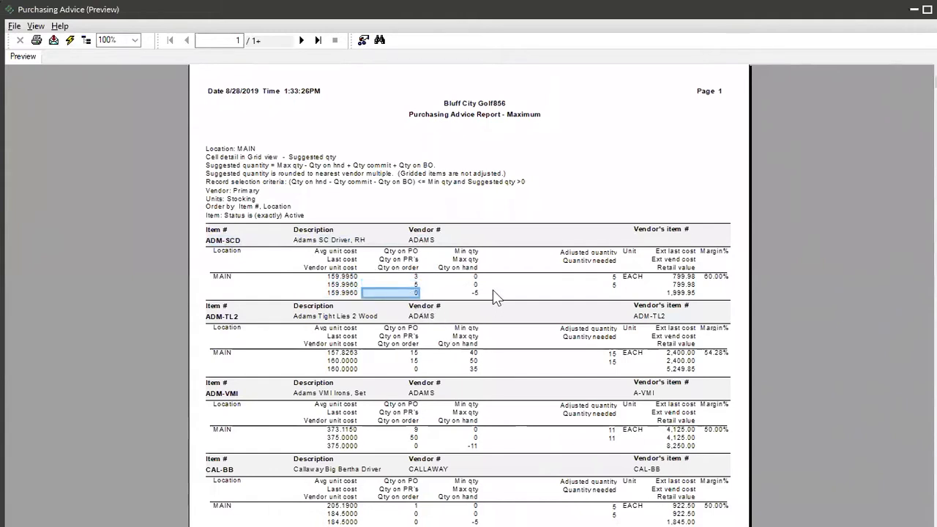
pyautogui.click(473, 279)
pyautogui.click(473, 285)
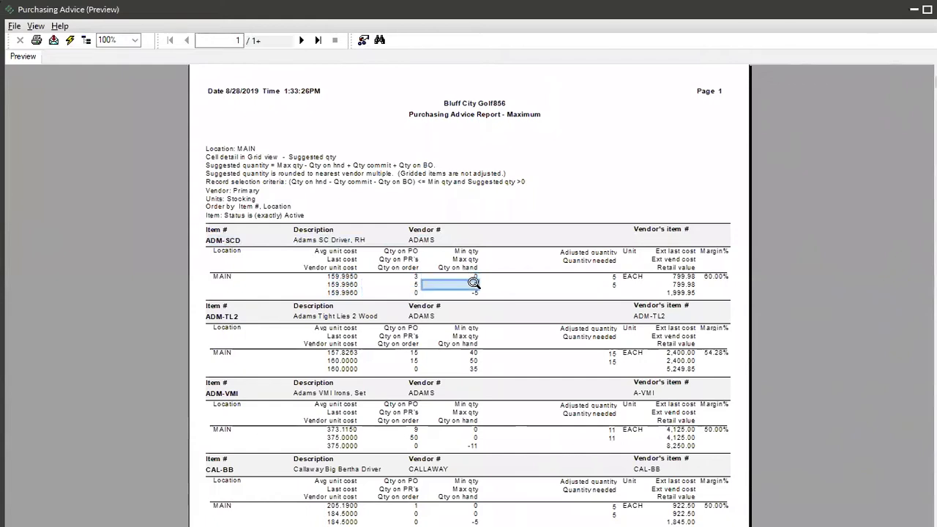
pyautogui.click(474, 293)
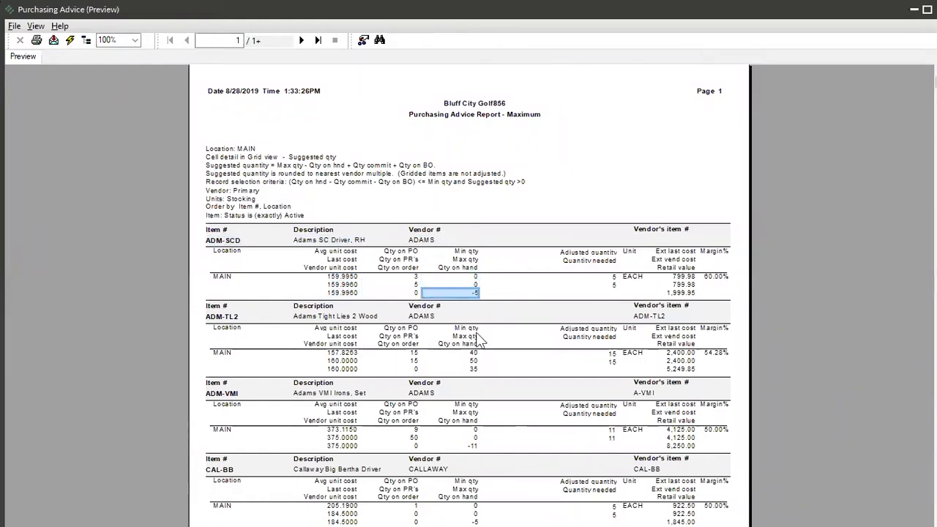
pyautogui.click(614, 278)
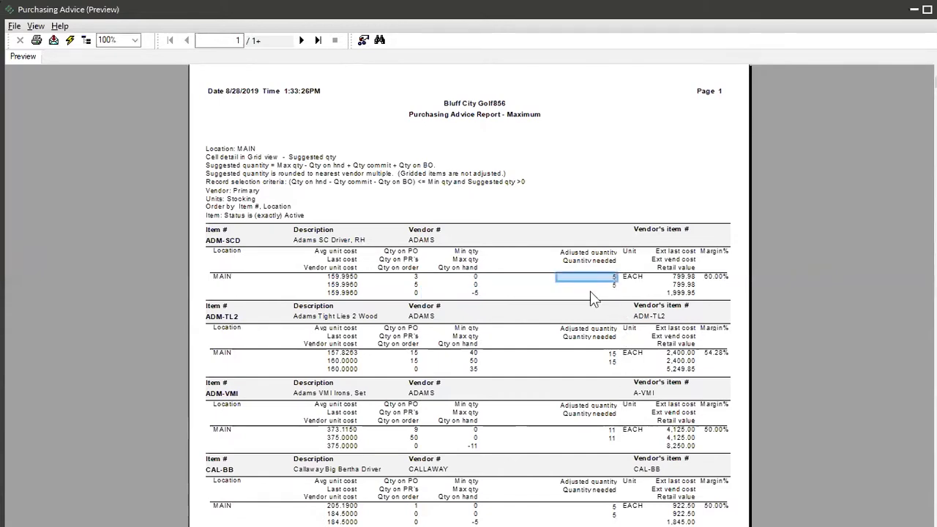
# Examine the PO, purchase request, on-hand and adjusted quantities of ADM-TL2 and look through the rest of the report.
pyautogui.click(414, 353)
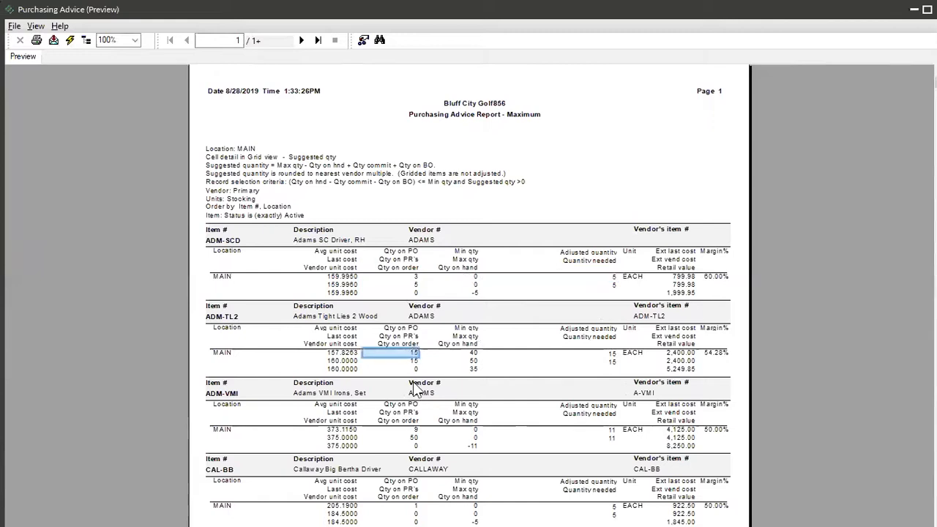
pyautogui.click(414, 361)
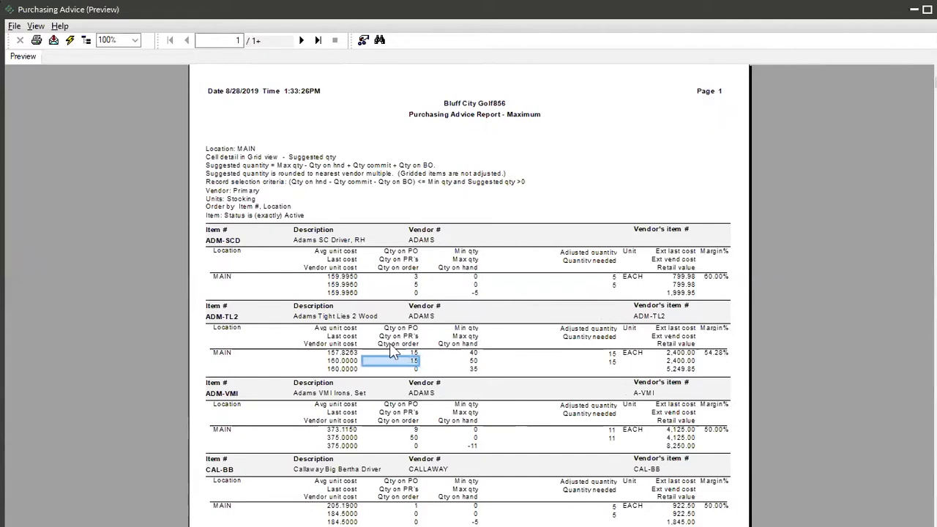
pyautogui.click(469, 370)
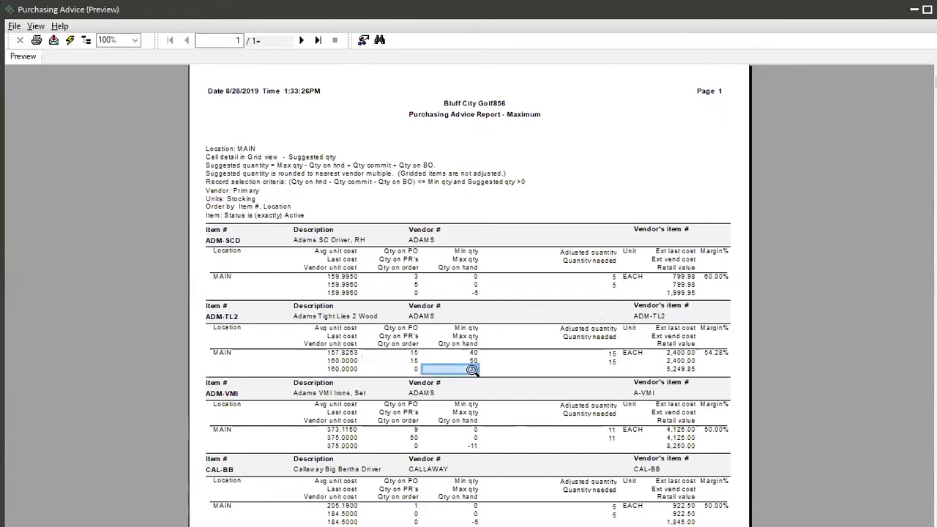
pyautogui.click(612, 354)
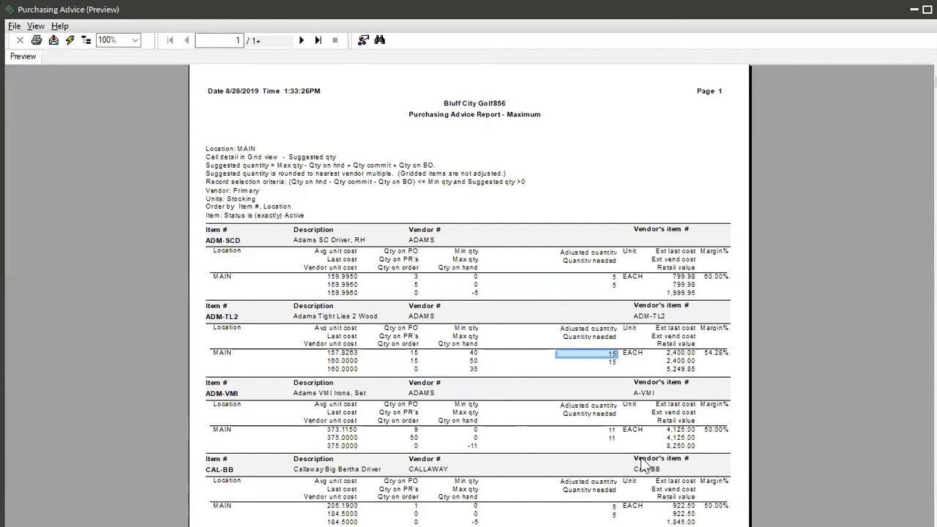
pyautogui.scroll(-3, 548, 421)
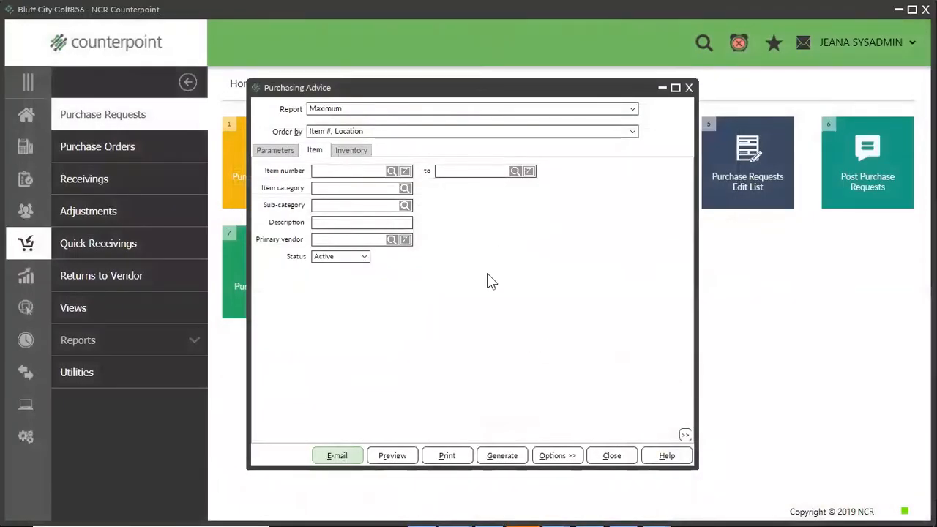
# Generate purchase requests from the Maximum advice with order date 8/28/2019, allowing lines to merge into existing batch 1 requests.
pyautogui.click(487, 461)
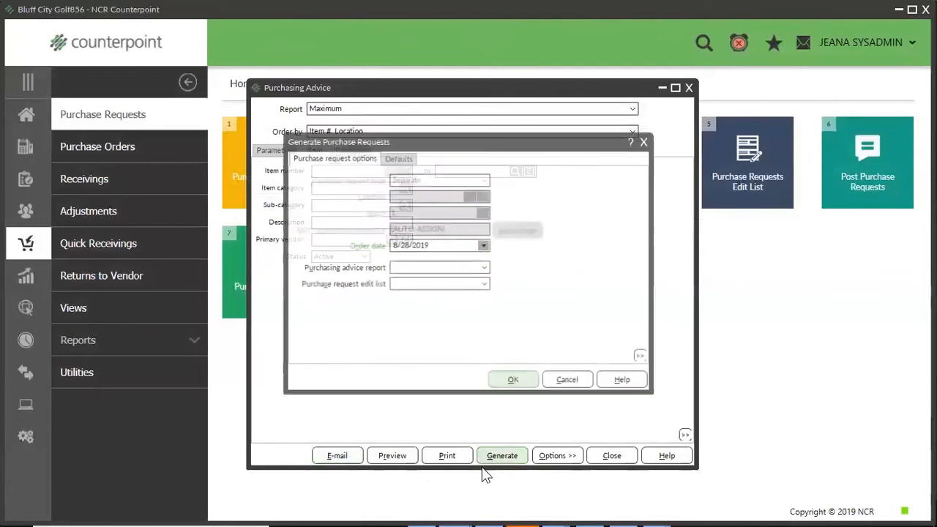
pyautogui.click(503, 381)
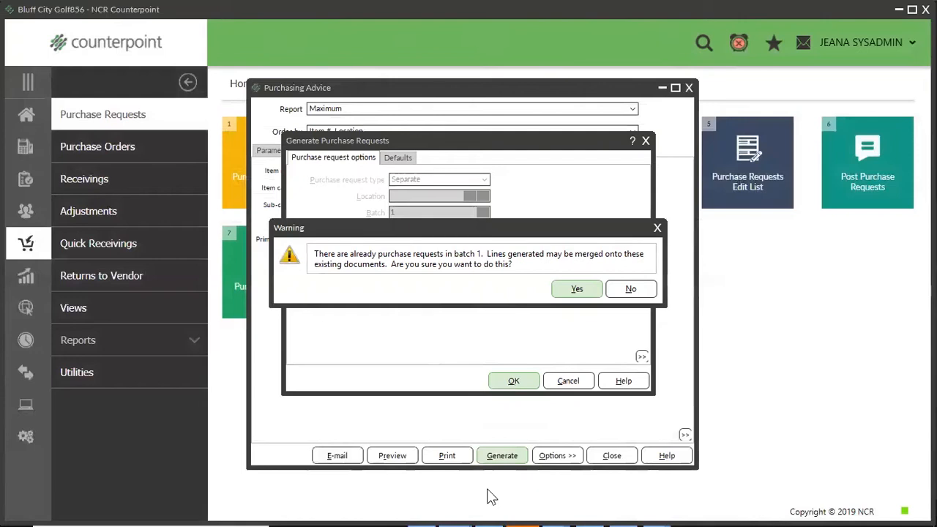
pyautogui.click(576, 290)
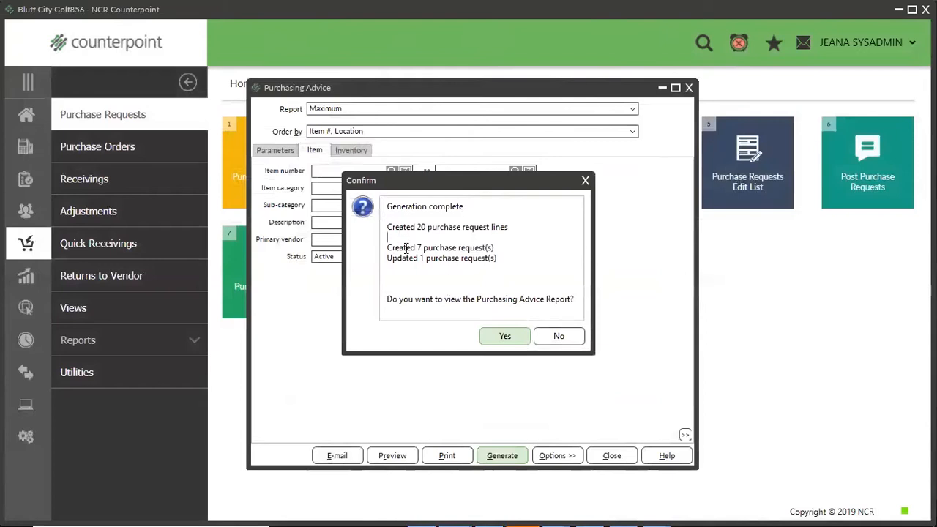
# Review the generation summary, skip the Purchasing Advice Report and the Purchase Requests Edit List, and close Purchasing Advice.
pyautogui.moveTo(441, 234); pyautogui.dragTo(498, 246)
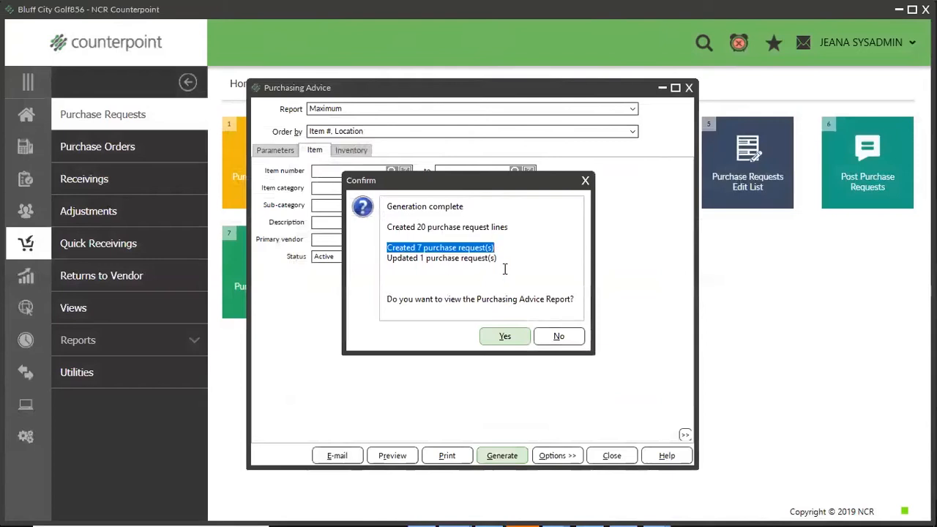
pyautogui.moveTo(497, 258); pyautogui.dragTo(364, 265)
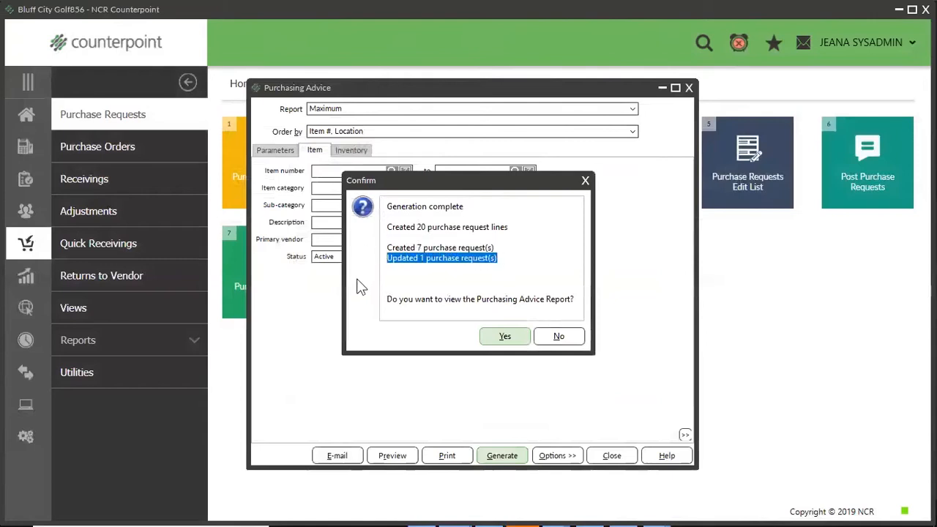
pyautogui.click(585, 181)
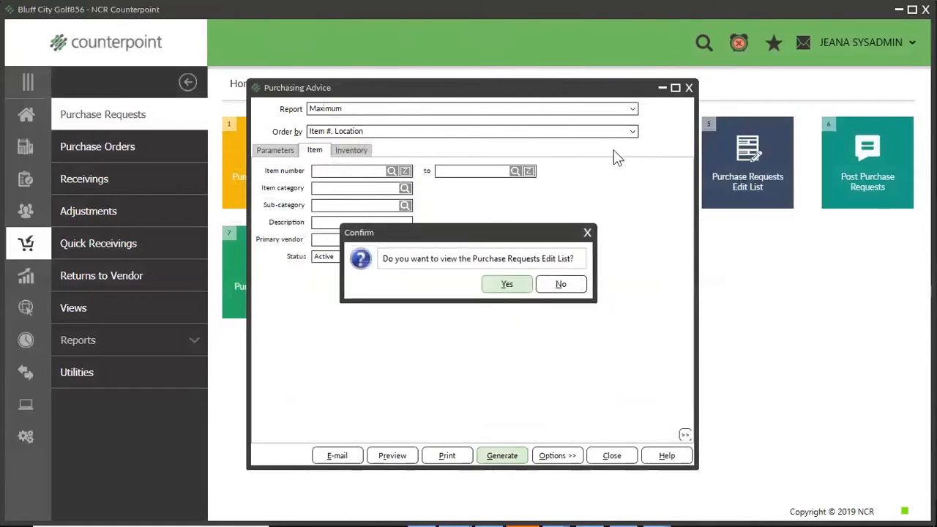
pyautogui.click(574, 289)
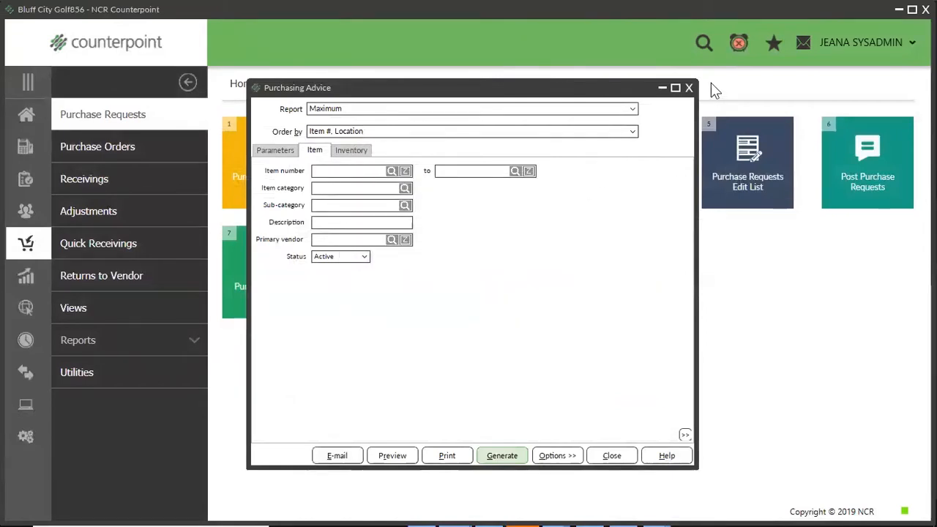
pyautogui.click(687, 88)
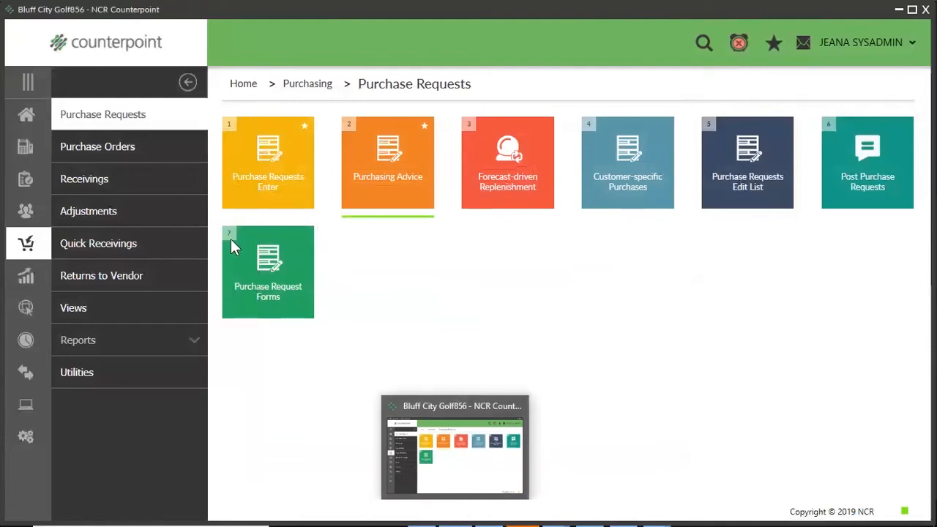
# Open Purchase Requests Enter and display the lines of the Adams Golf request dated 8/28/2019.
pyautogui.click(253, 161)
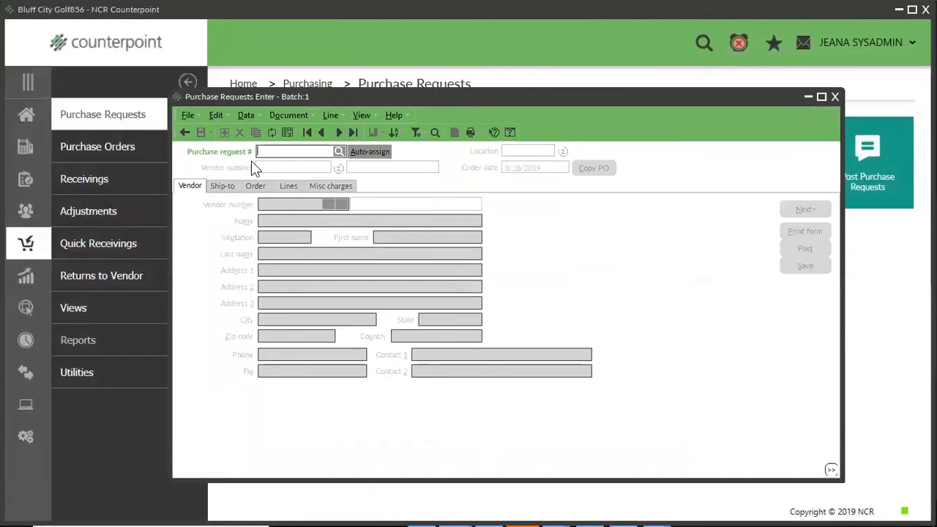
pyautogui.click(337, 132)
pyautogui.click(289, 186)
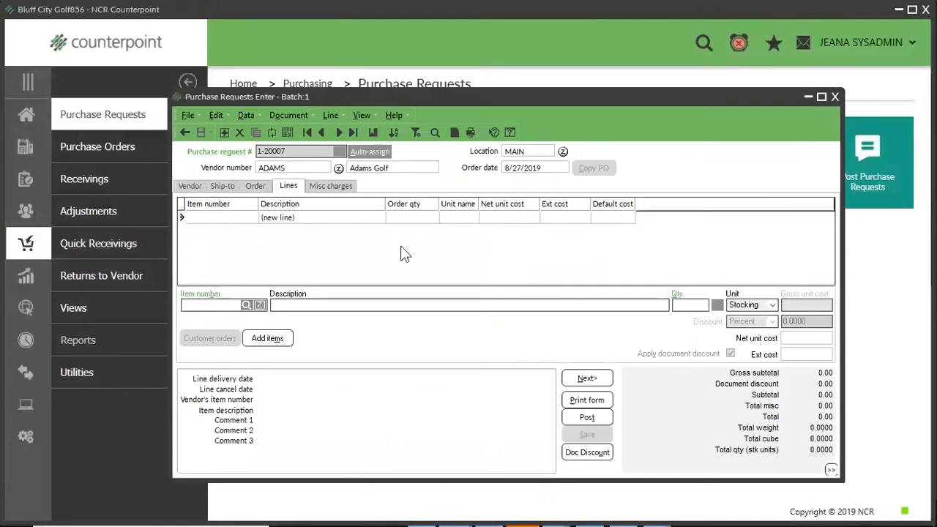
pyautogui.click(341, 132)
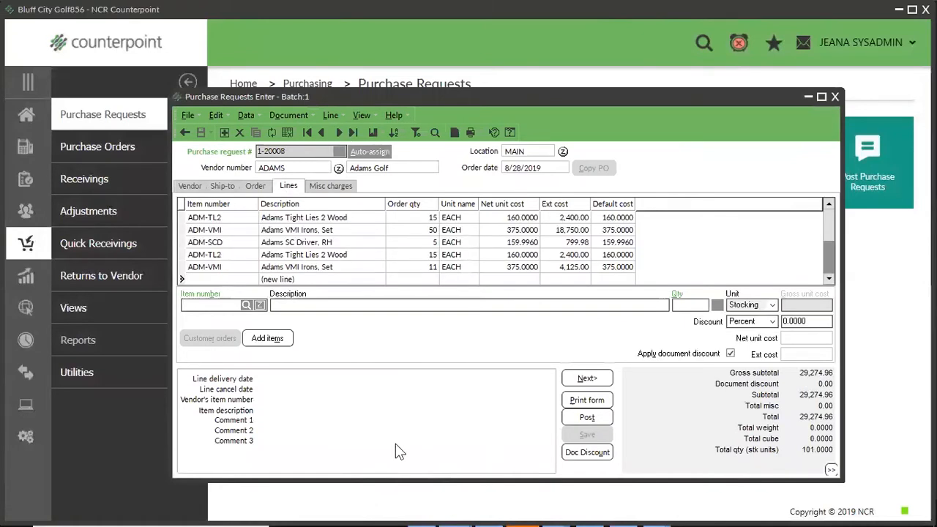
# Delete the first ADM-TL2 line from the Adams Golf request and show the batch's purchase requests in table view.
pyautogui.click(432, 220)
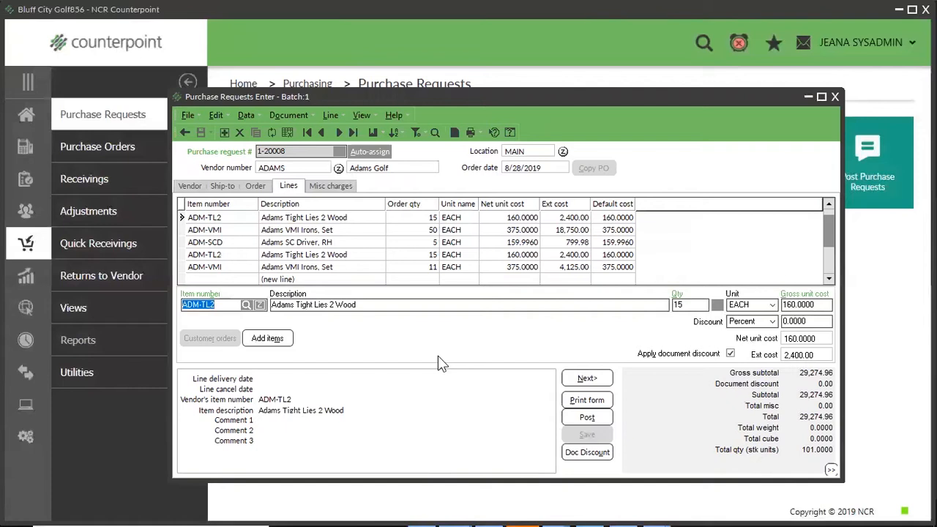
pyautogui.click(337, 115)
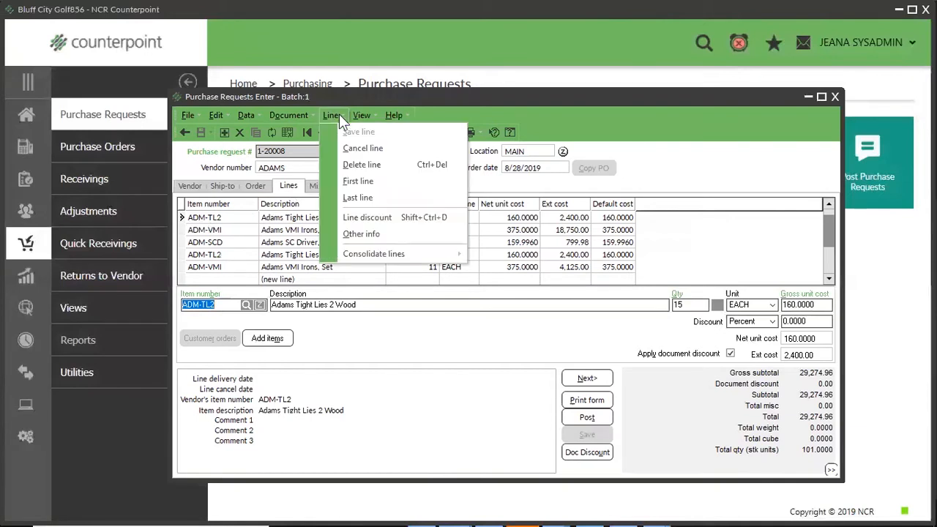
pyautogui.click(352, 165)
pyautogui.click(490, 282)
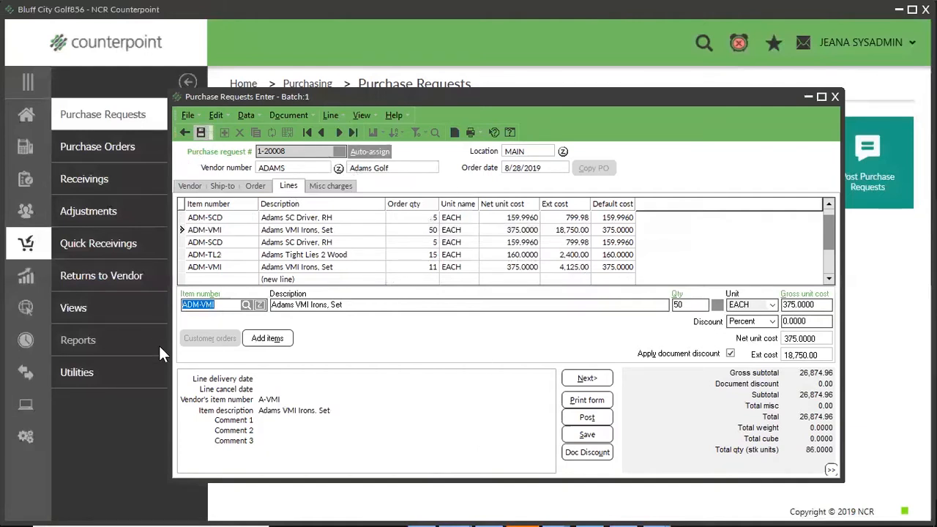
pyautogui.click(292, 134)
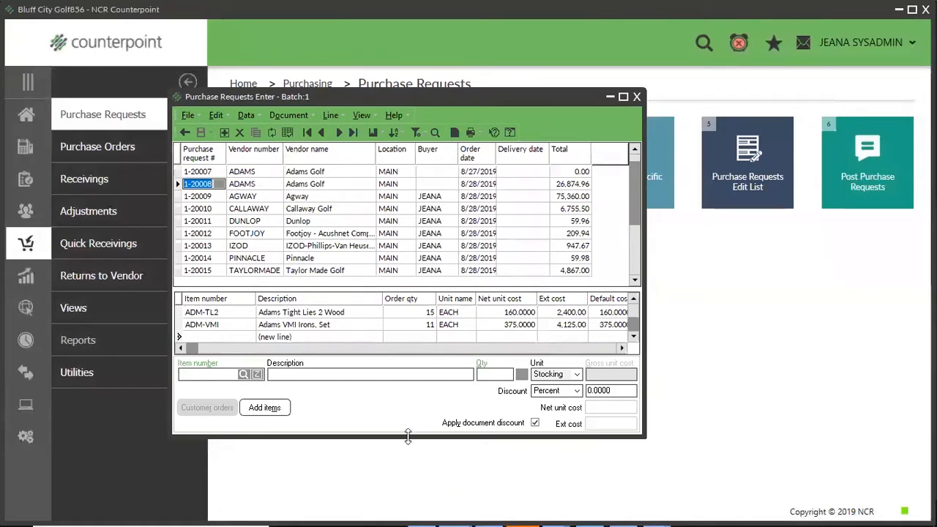
# Enlarge the Purchase Requests Enter window and review the lines of the Adams Golf, Agway and Callaway Golf requests.
pyautogui.moveTo(408, 436); pyautogui.dragTo(406, 479)
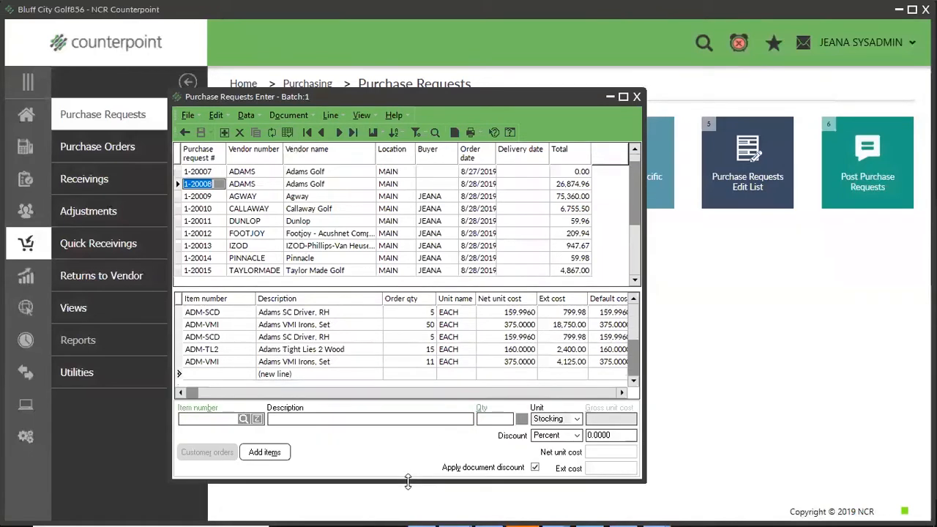
pyautogui.click(261, 172)
pyautogui.click(254, 187)
pyautogui.click(252, 197)
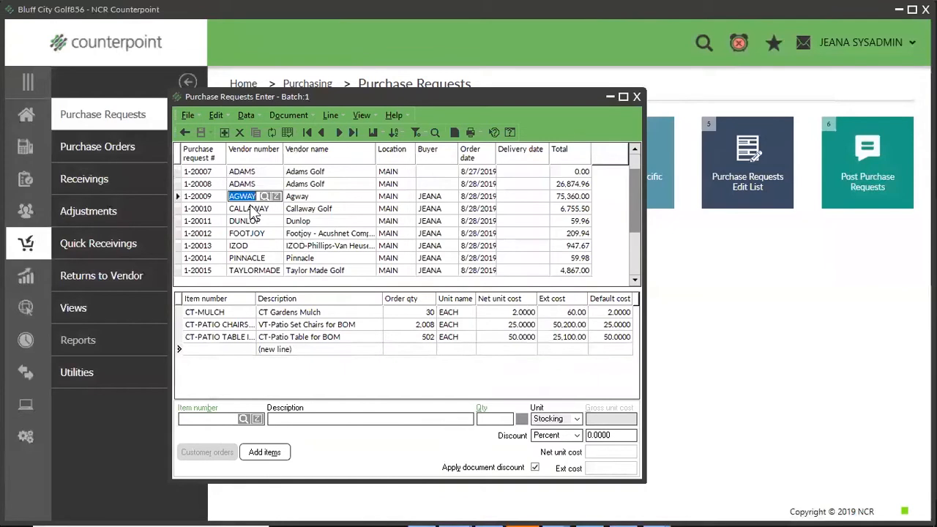
pyautogui.click(253, 209)
pyautogui.click(282, 337)
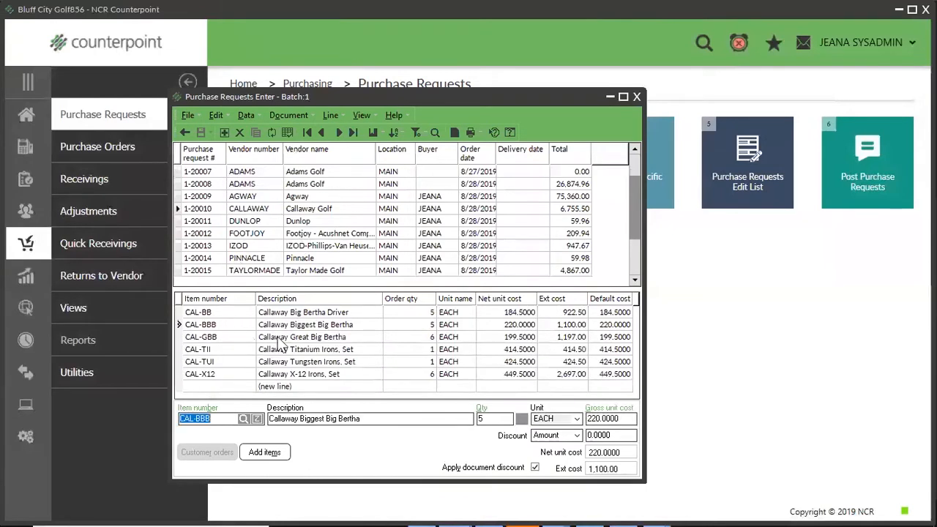
pyautogui.click(280, 361)
pyautogui.click(283, 374)
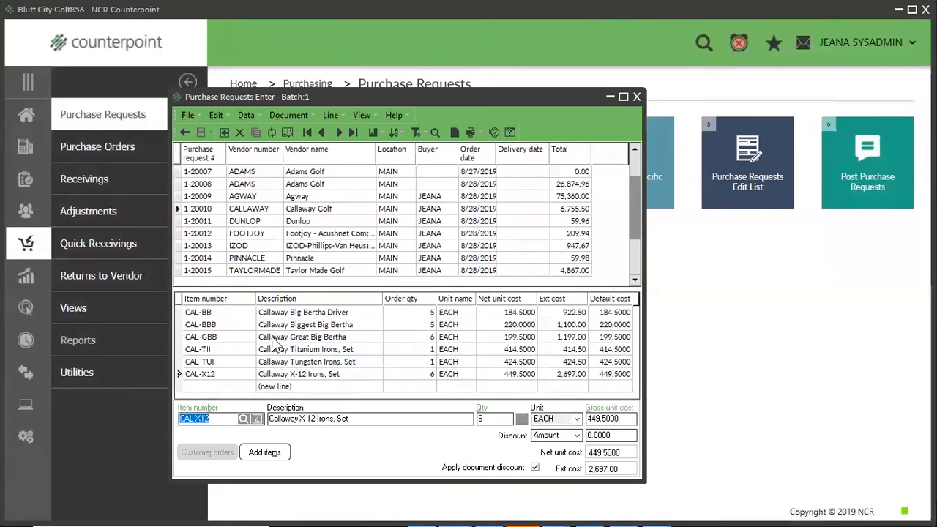
# Delete the Dunlop purchase request containing the Men's Classic Golf Pants line from the batch.
pyautogui.click(205, 221)
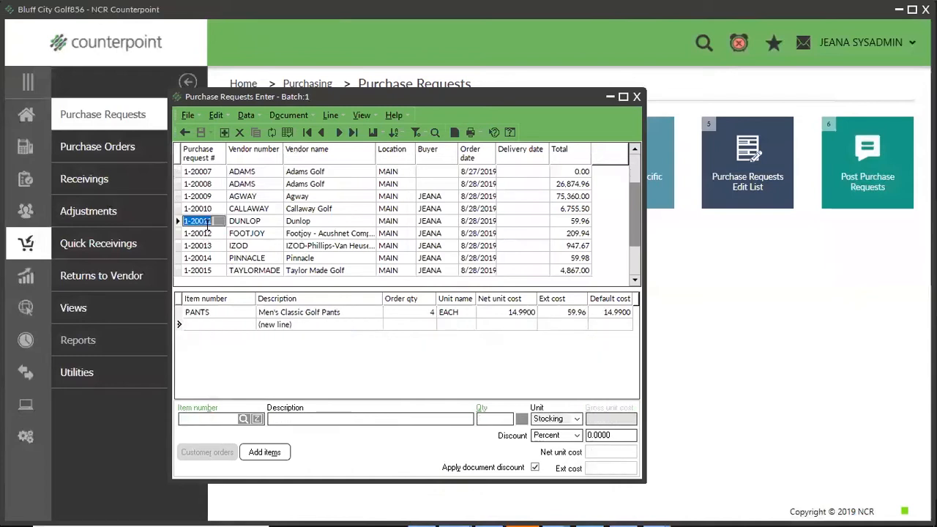
pyautogui.click(206, 311)
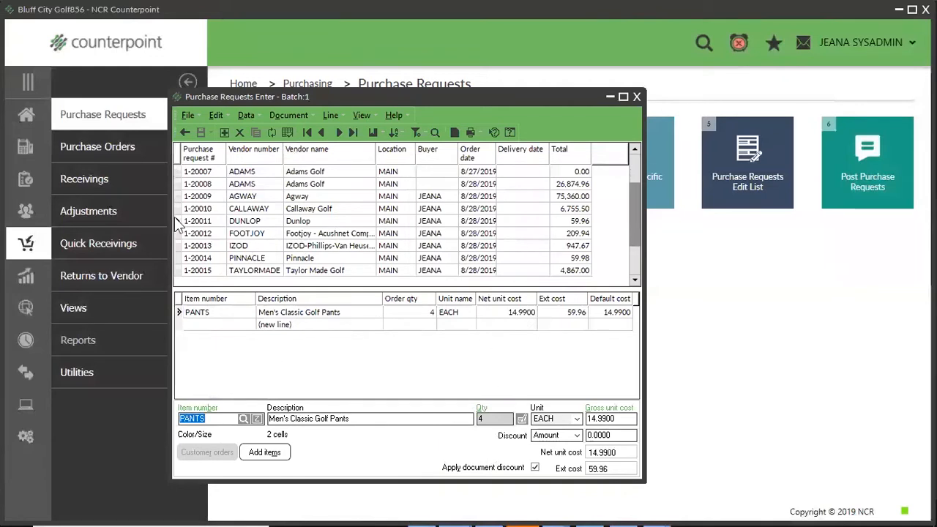
pyautogui.click(240, 134)
pyautogui.click(457, 286)
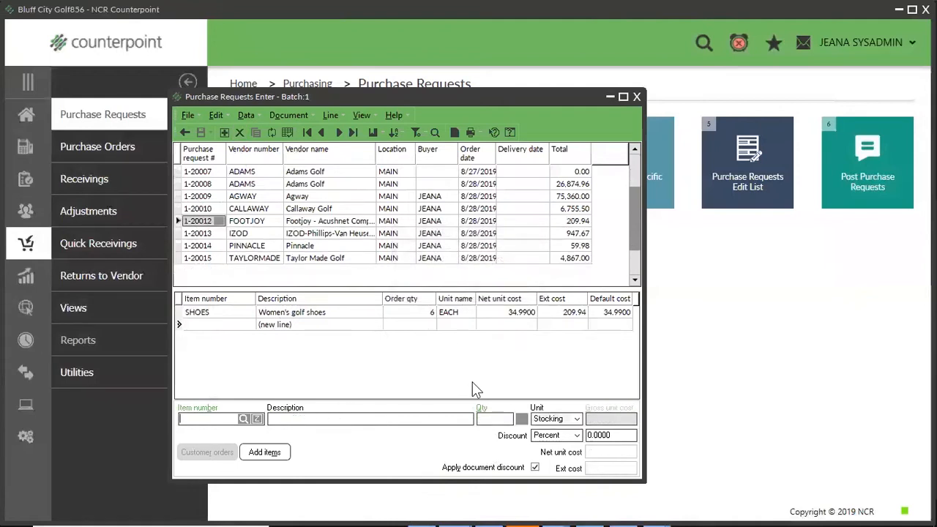
# Delete all remaining purchase requests in batch 1, from Adams Golf through Taylor Made Golf, and close Purchase Requests Enter.
pyautogui.click(267, 174)
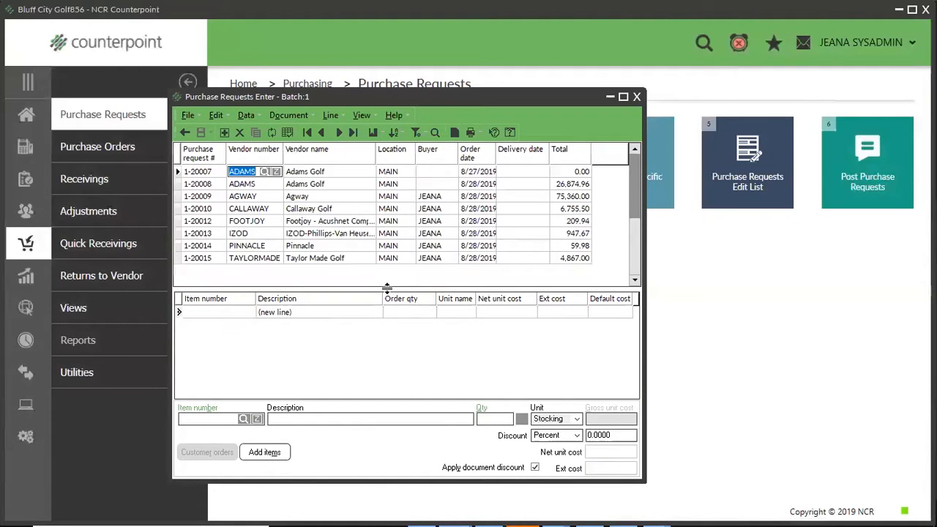
pyautogui.press('Down')
pyautogui.press('Down')
pyautogui.press('Down')
pyautogui.press('Down')
pyautogui.press('Down')
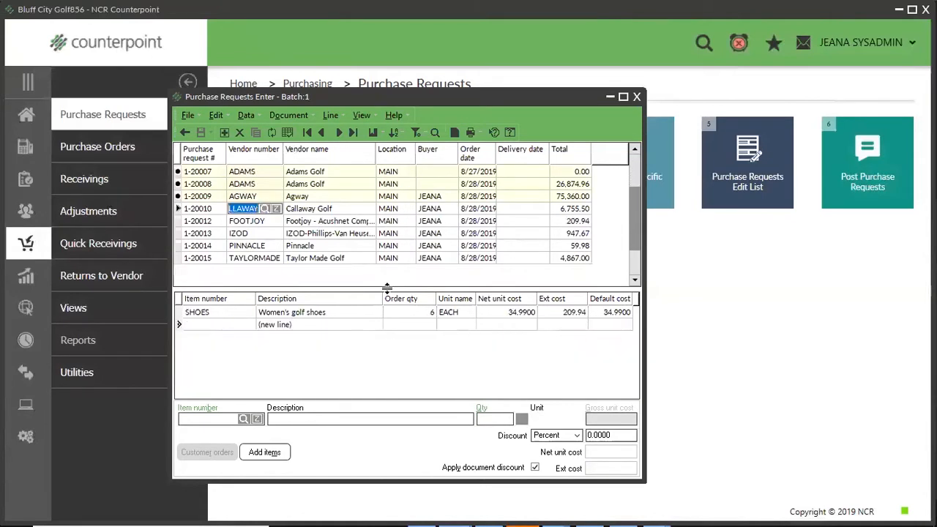
pyautogui.press('Down')
pyautogui.press('Down')
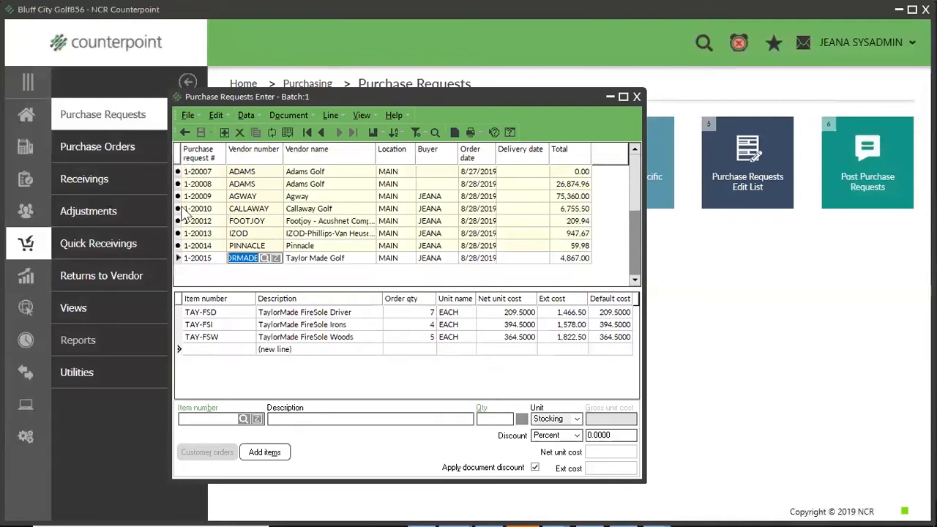
pyautogui.click(241, 131)
pyautogui.click(517, 284)
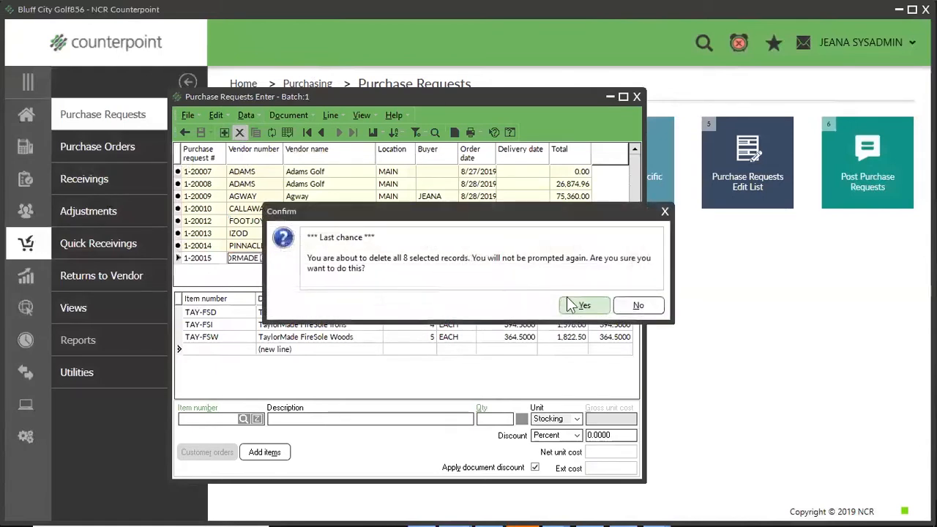
pyautogui.click(571, 305)
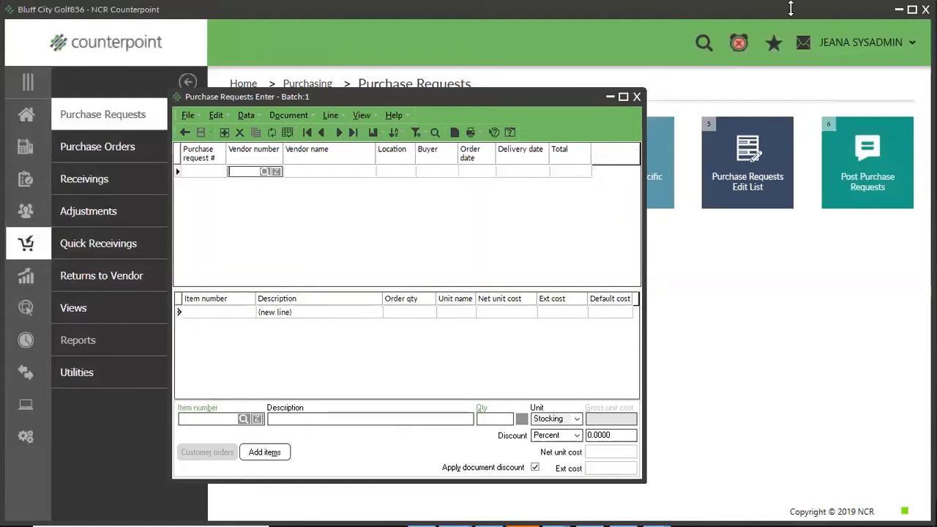
pyautogui.click(637, 98)
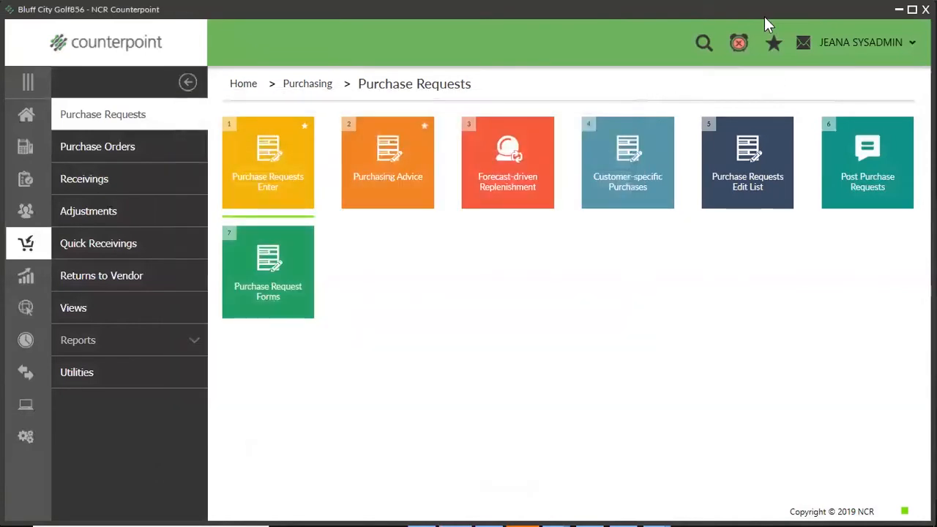
# Switch to PowerPoint, start the slide show from the Key Takeaways slide and hide Presenter View.
pyautogui.click(896, 9)
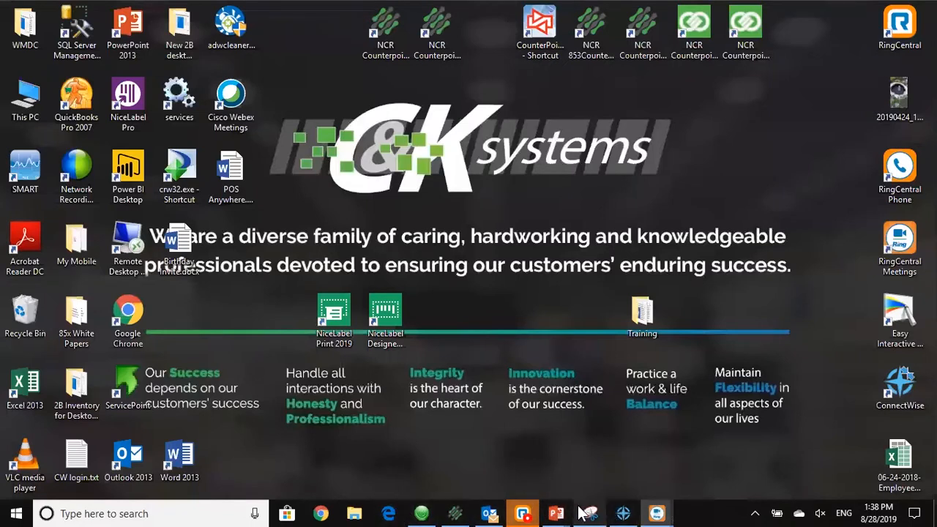
pyautogui.click(557, 513)
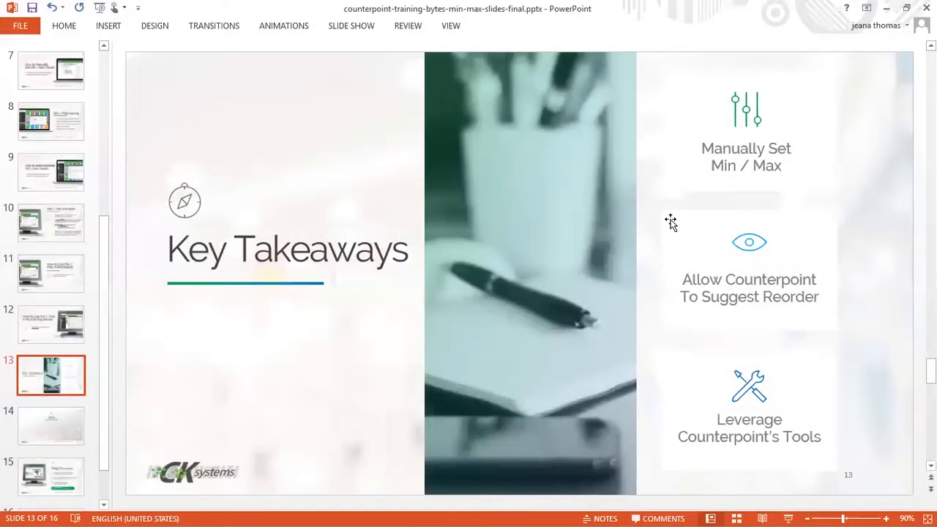
pyautogui.click(359, 29)
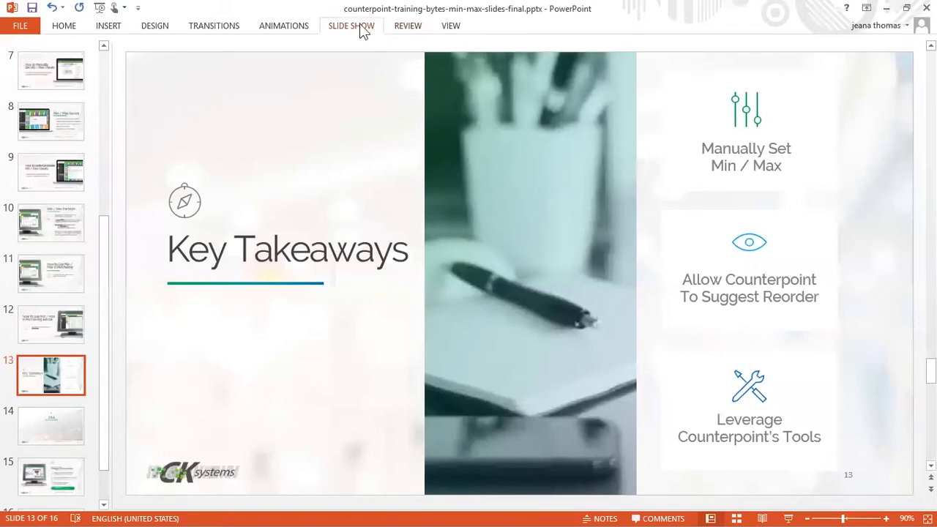
pyautogui.click(74, 55)
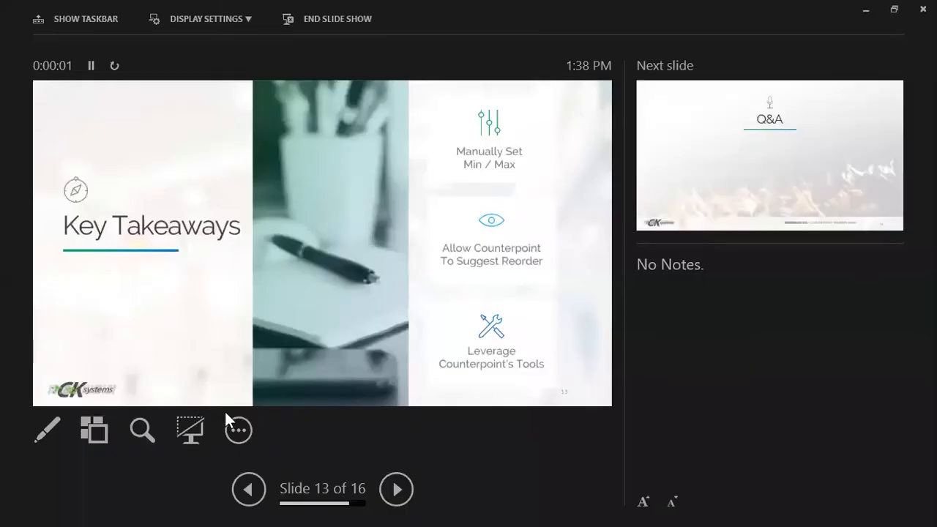
pyautogui.click(229, 430)
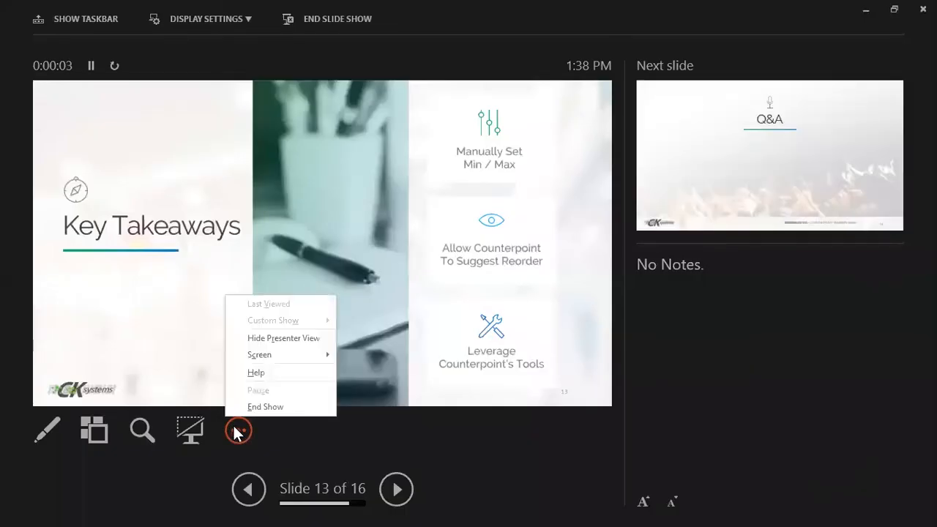
pyautogui.click(251, 339)
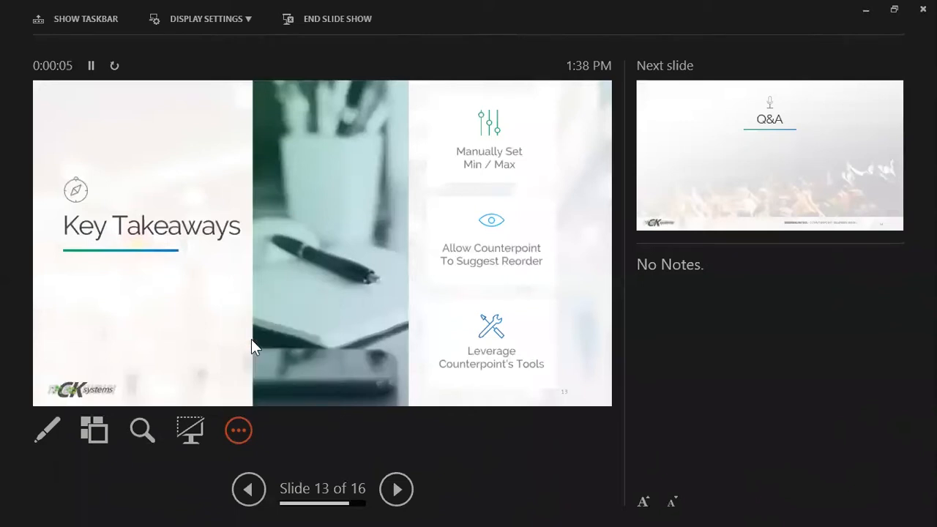